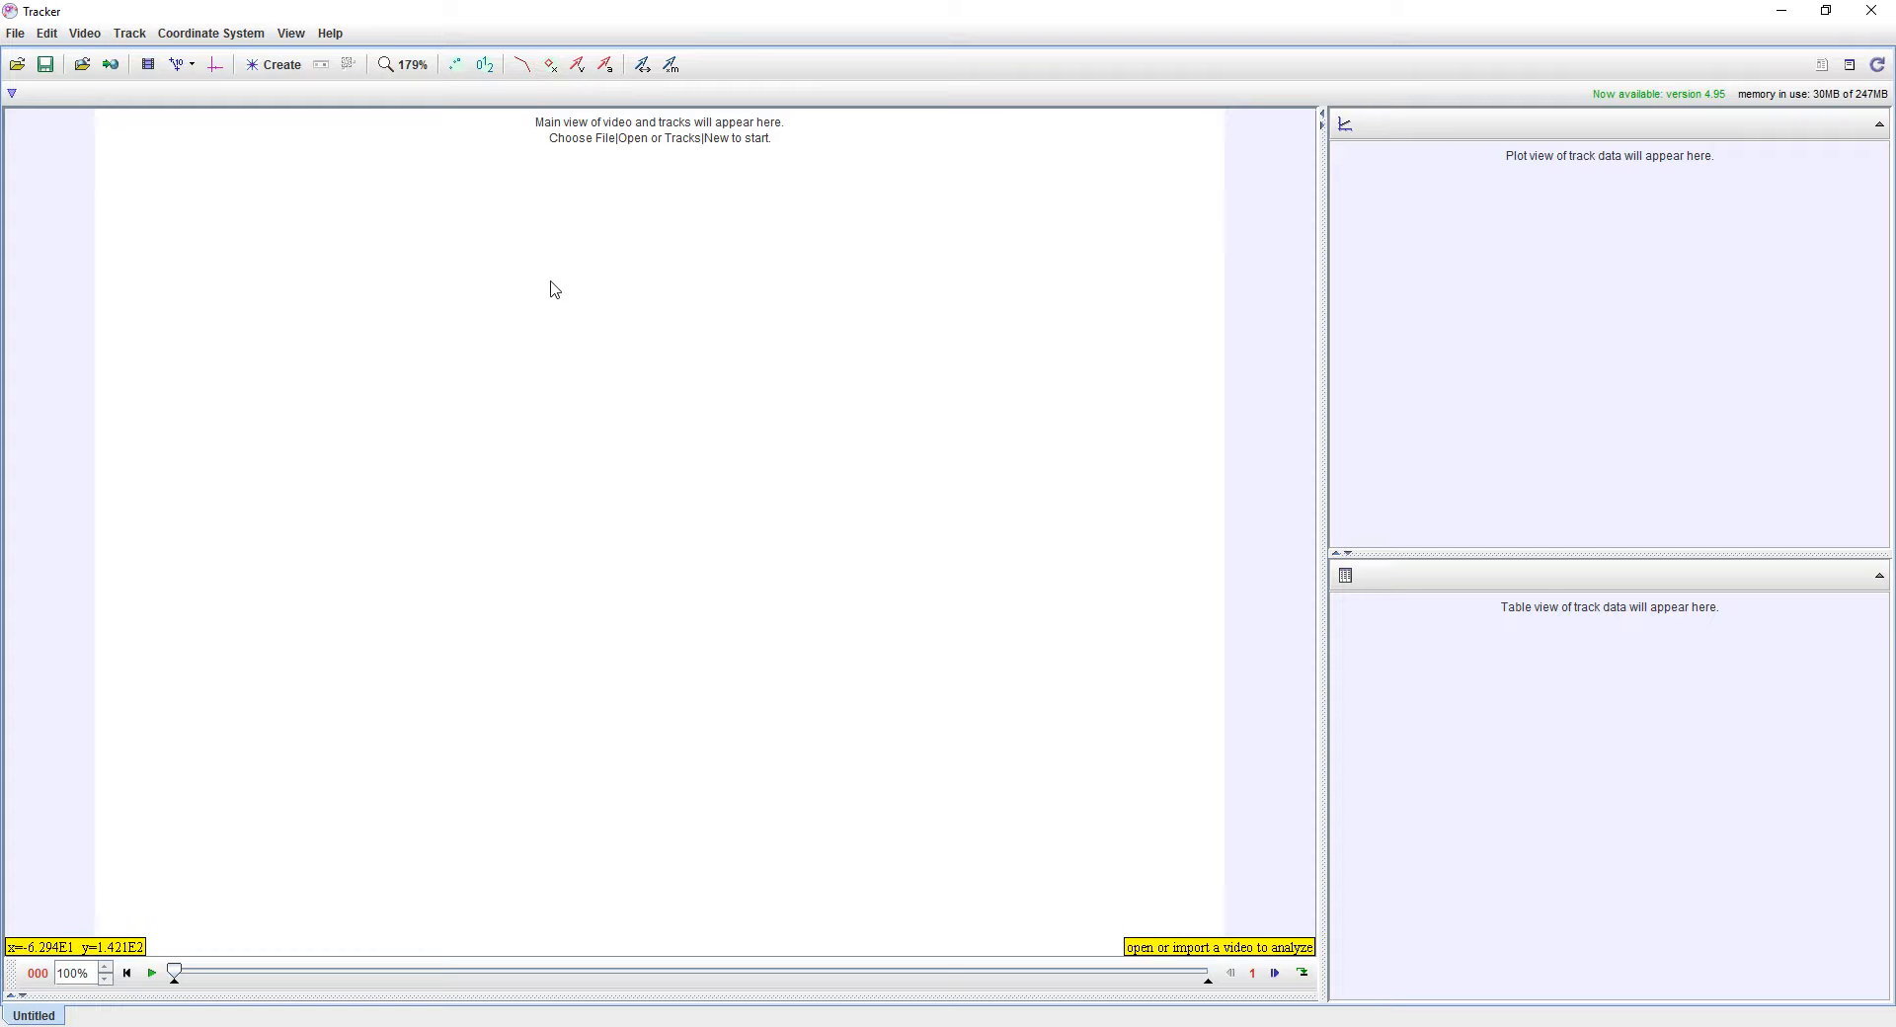
Load the video P1010016 from the Video Analysis folder into Tracker and preview part of it, returning to the first frame
{"action": "left_click", "coordinate": [605, 1020]}
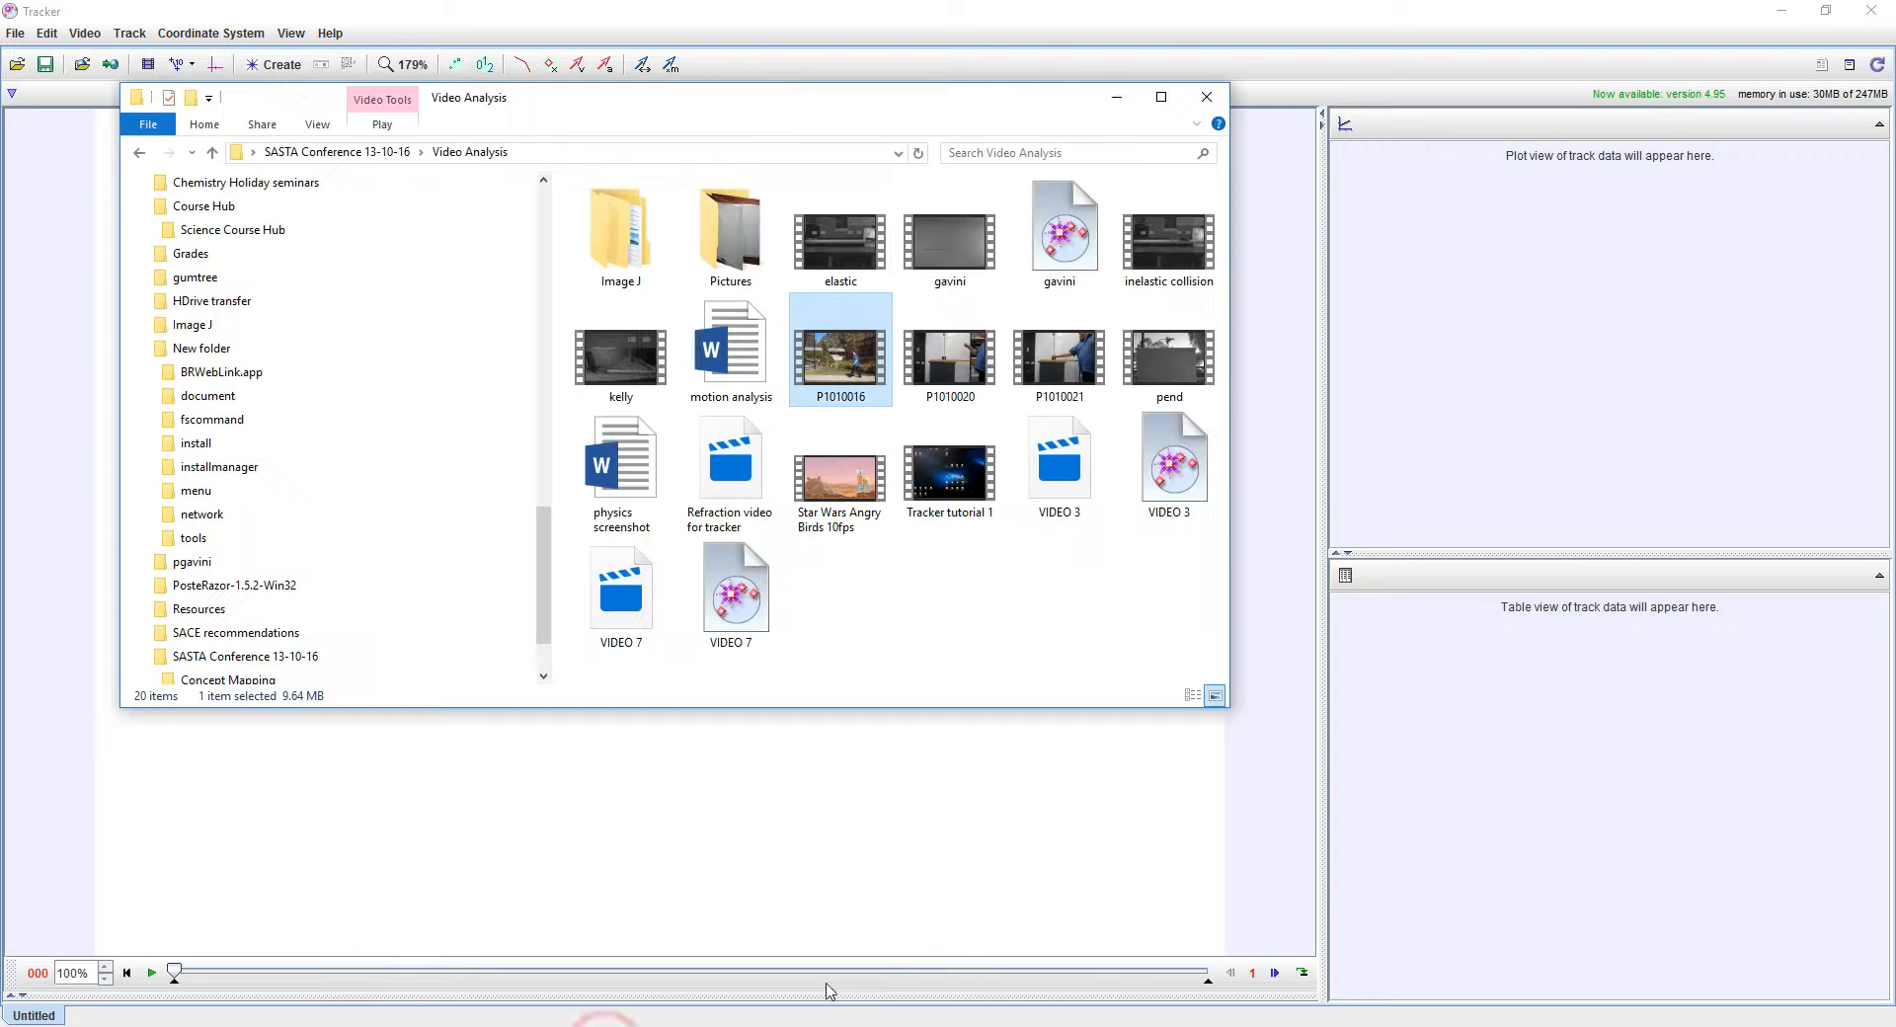
{"action": "left_click_drag", "start_coordinate": [838, 357], "coordinate": [848, 815]}
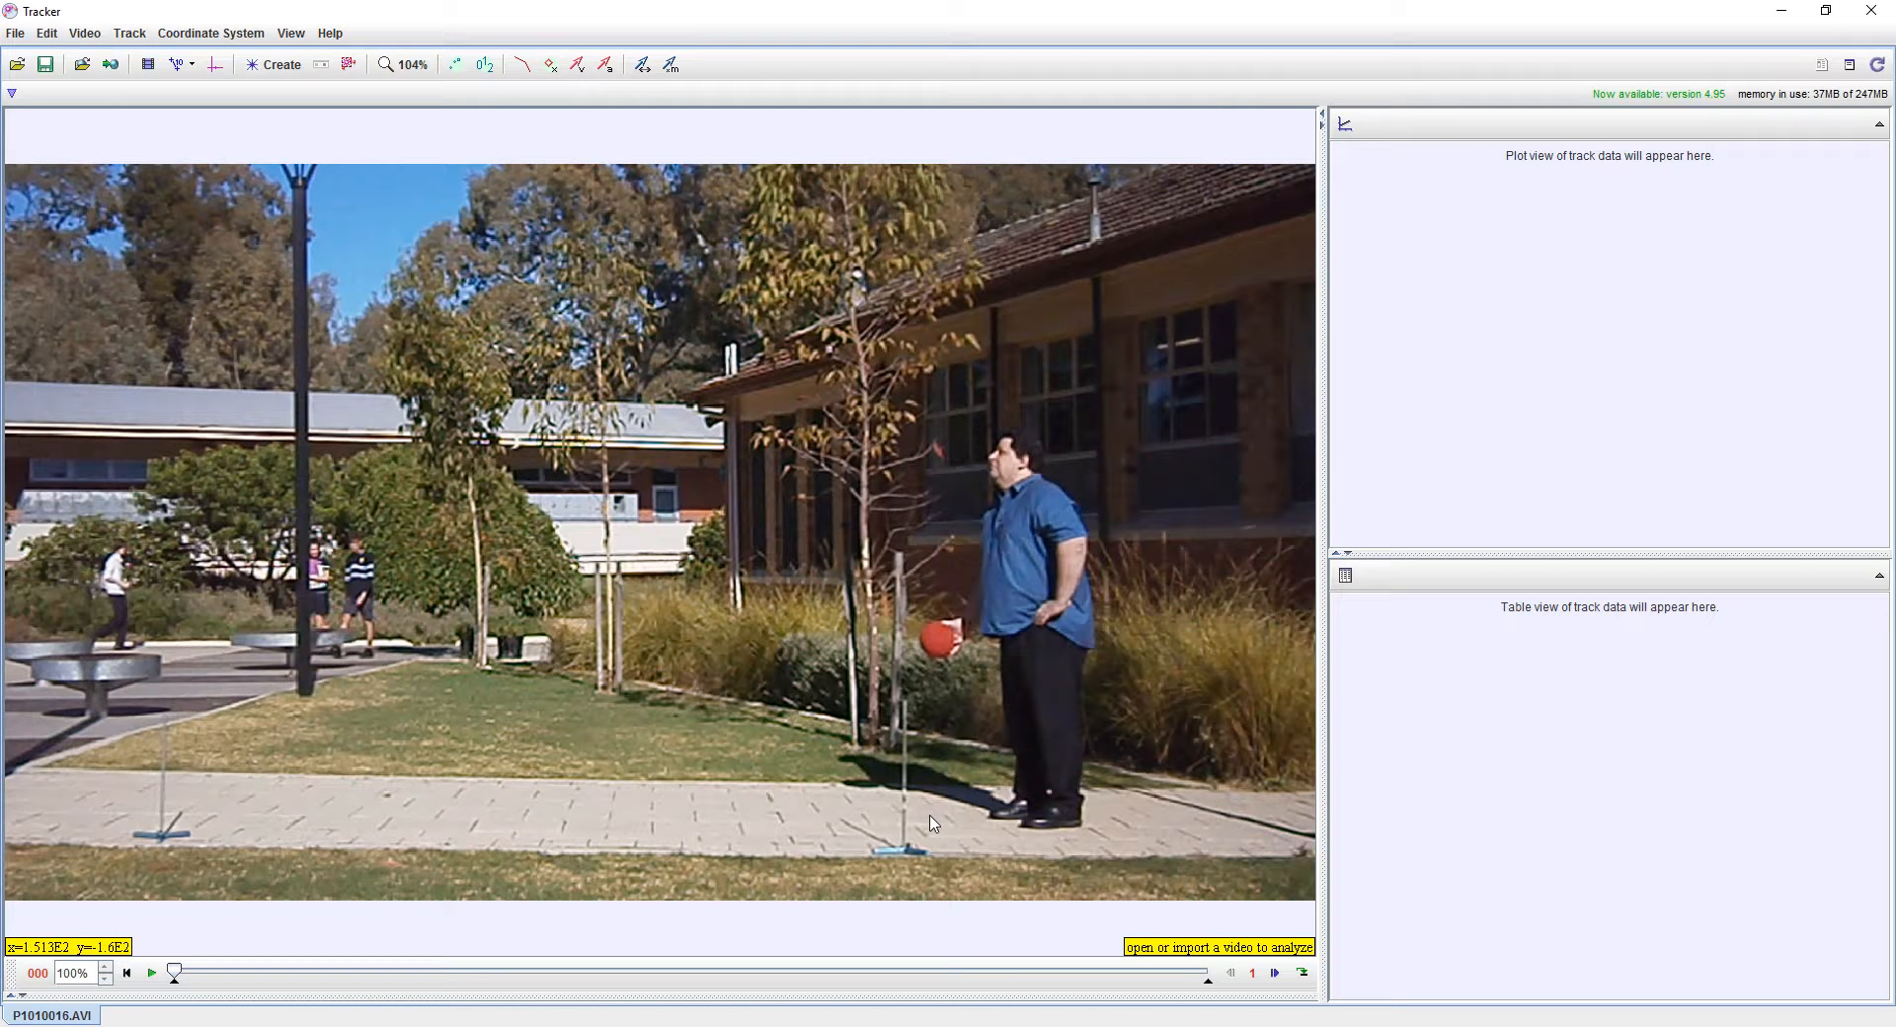
{"action": "left_click", "coordinate": [151, 973]}
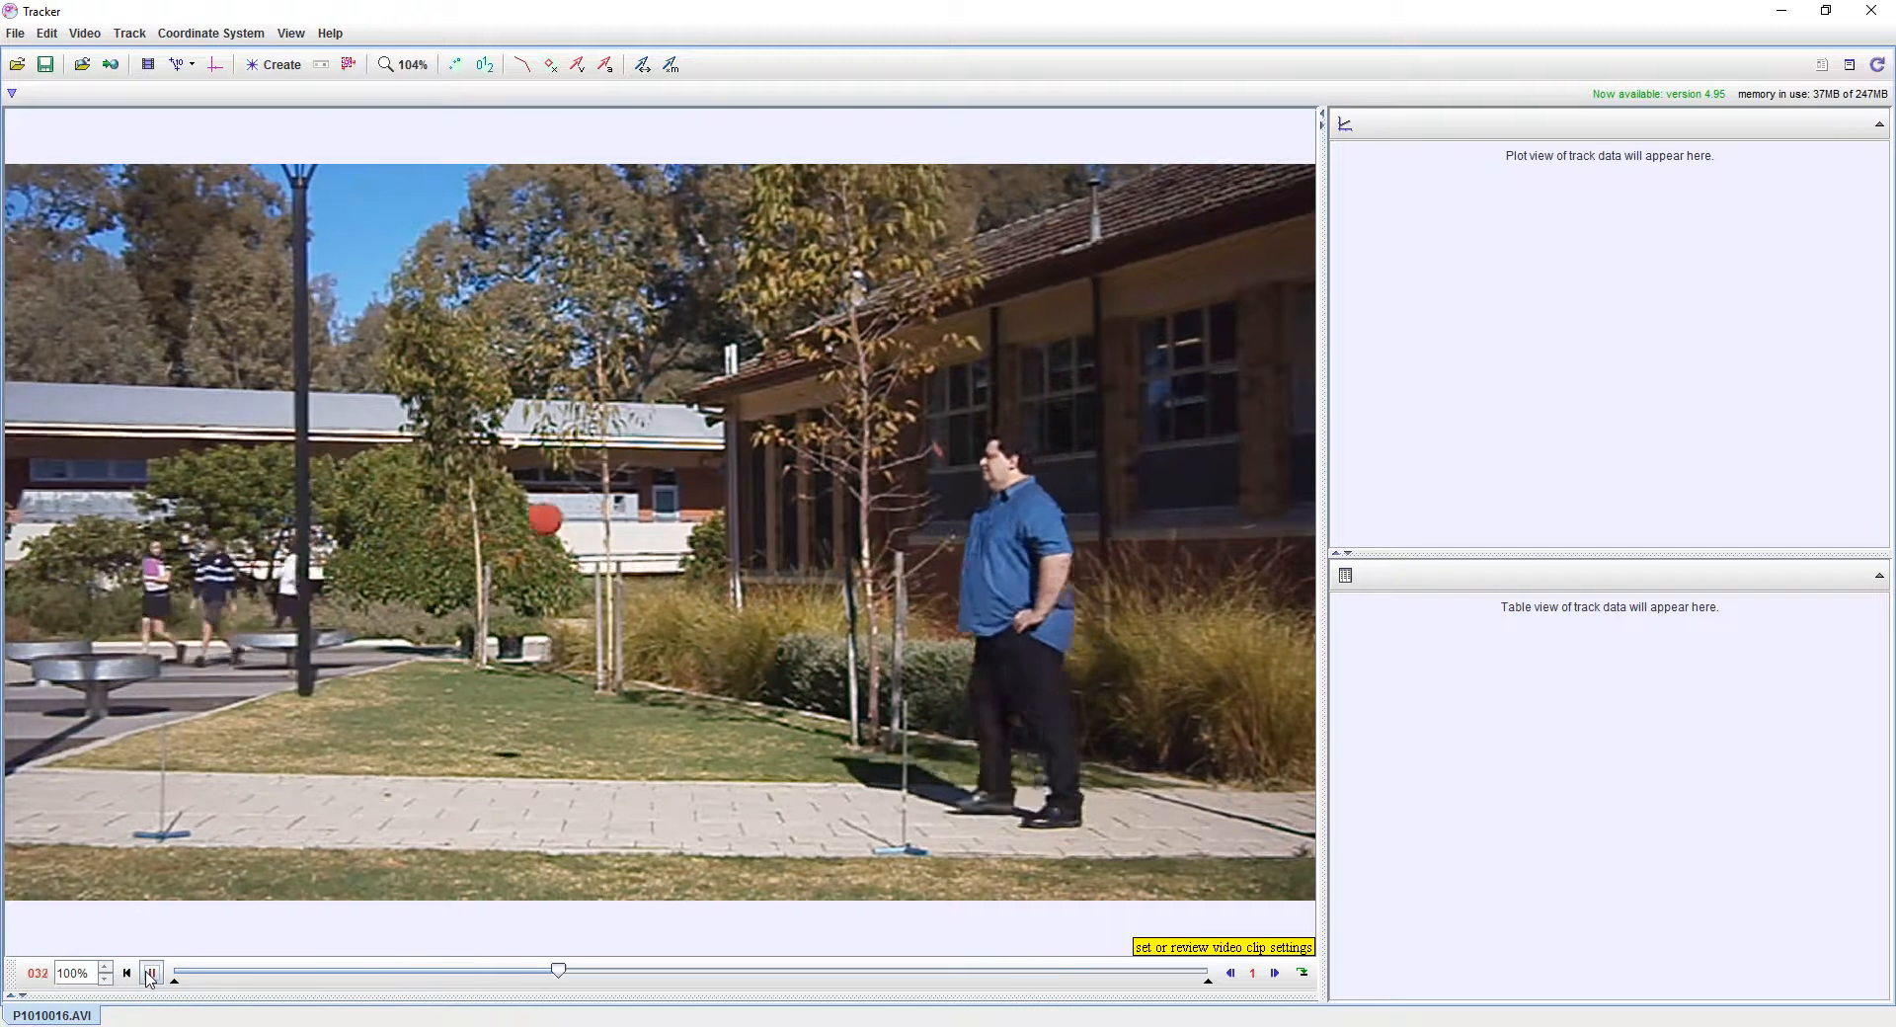
{"action": "left_click", "coordinate": [151, 973]}
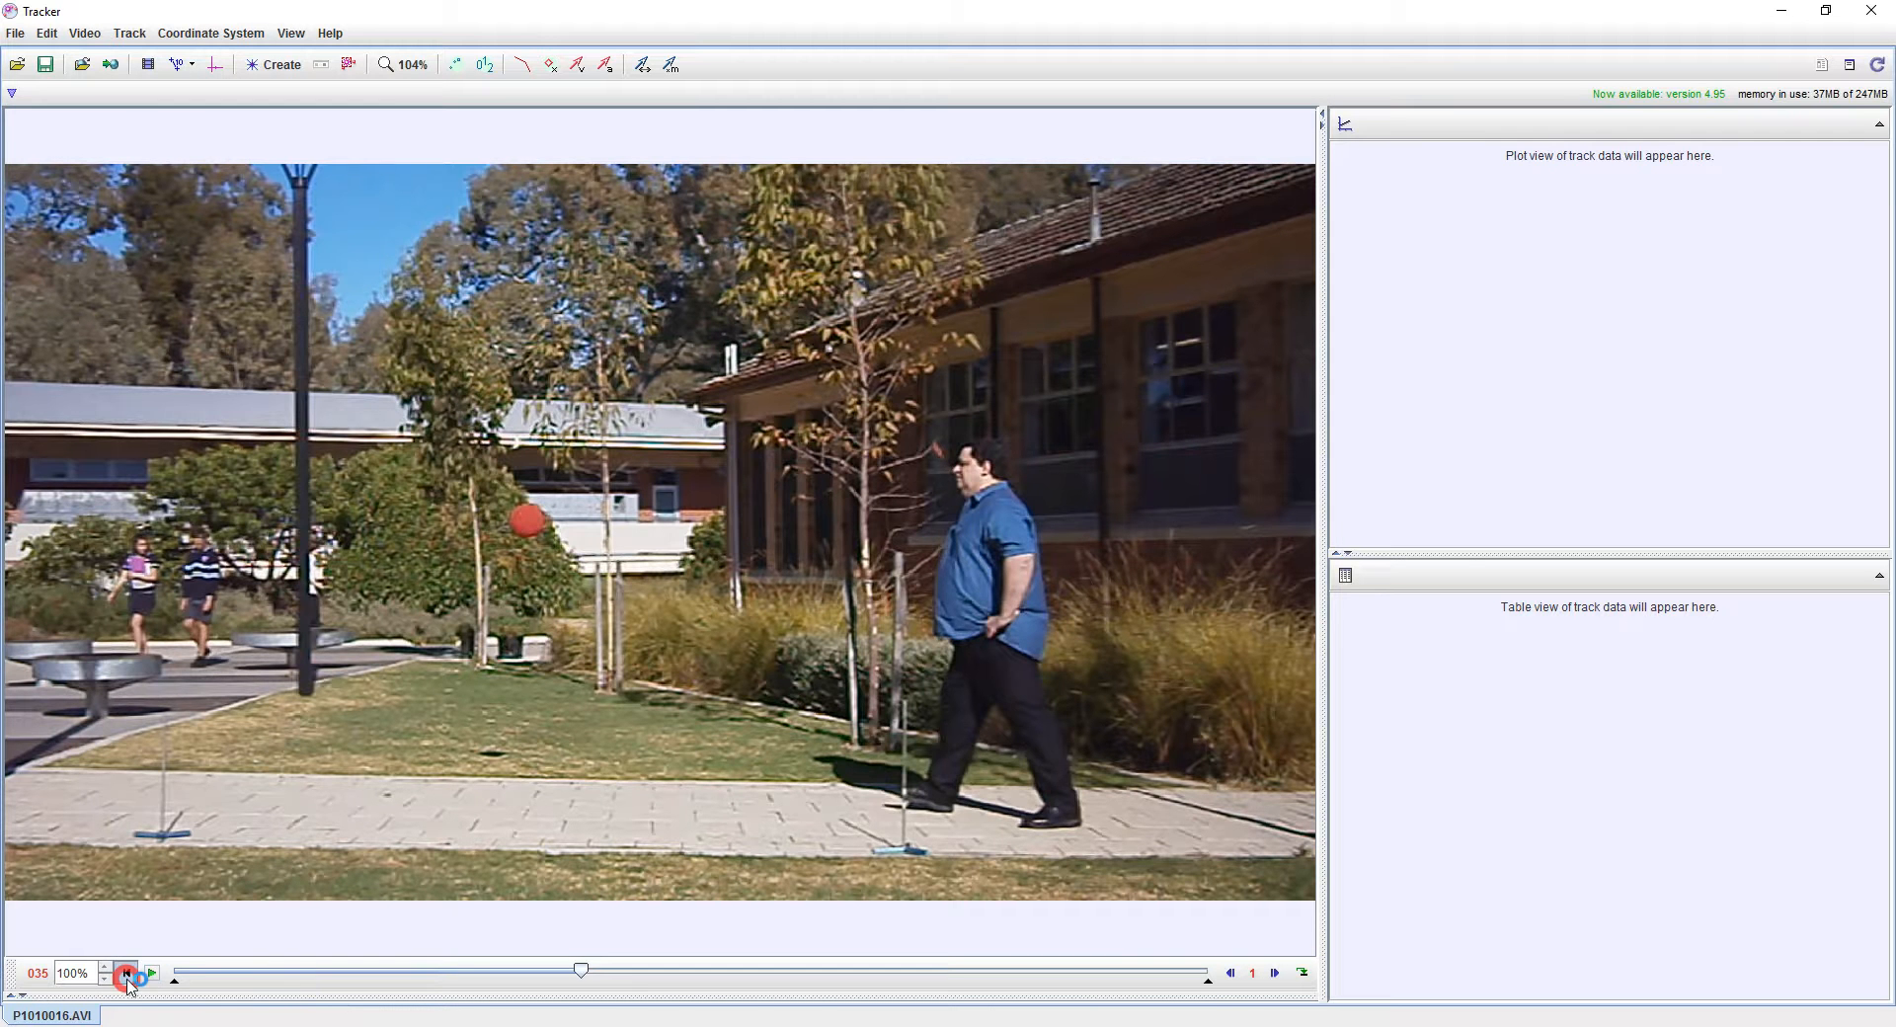
{"action": "left_click", "coordinate": [127, 972]}
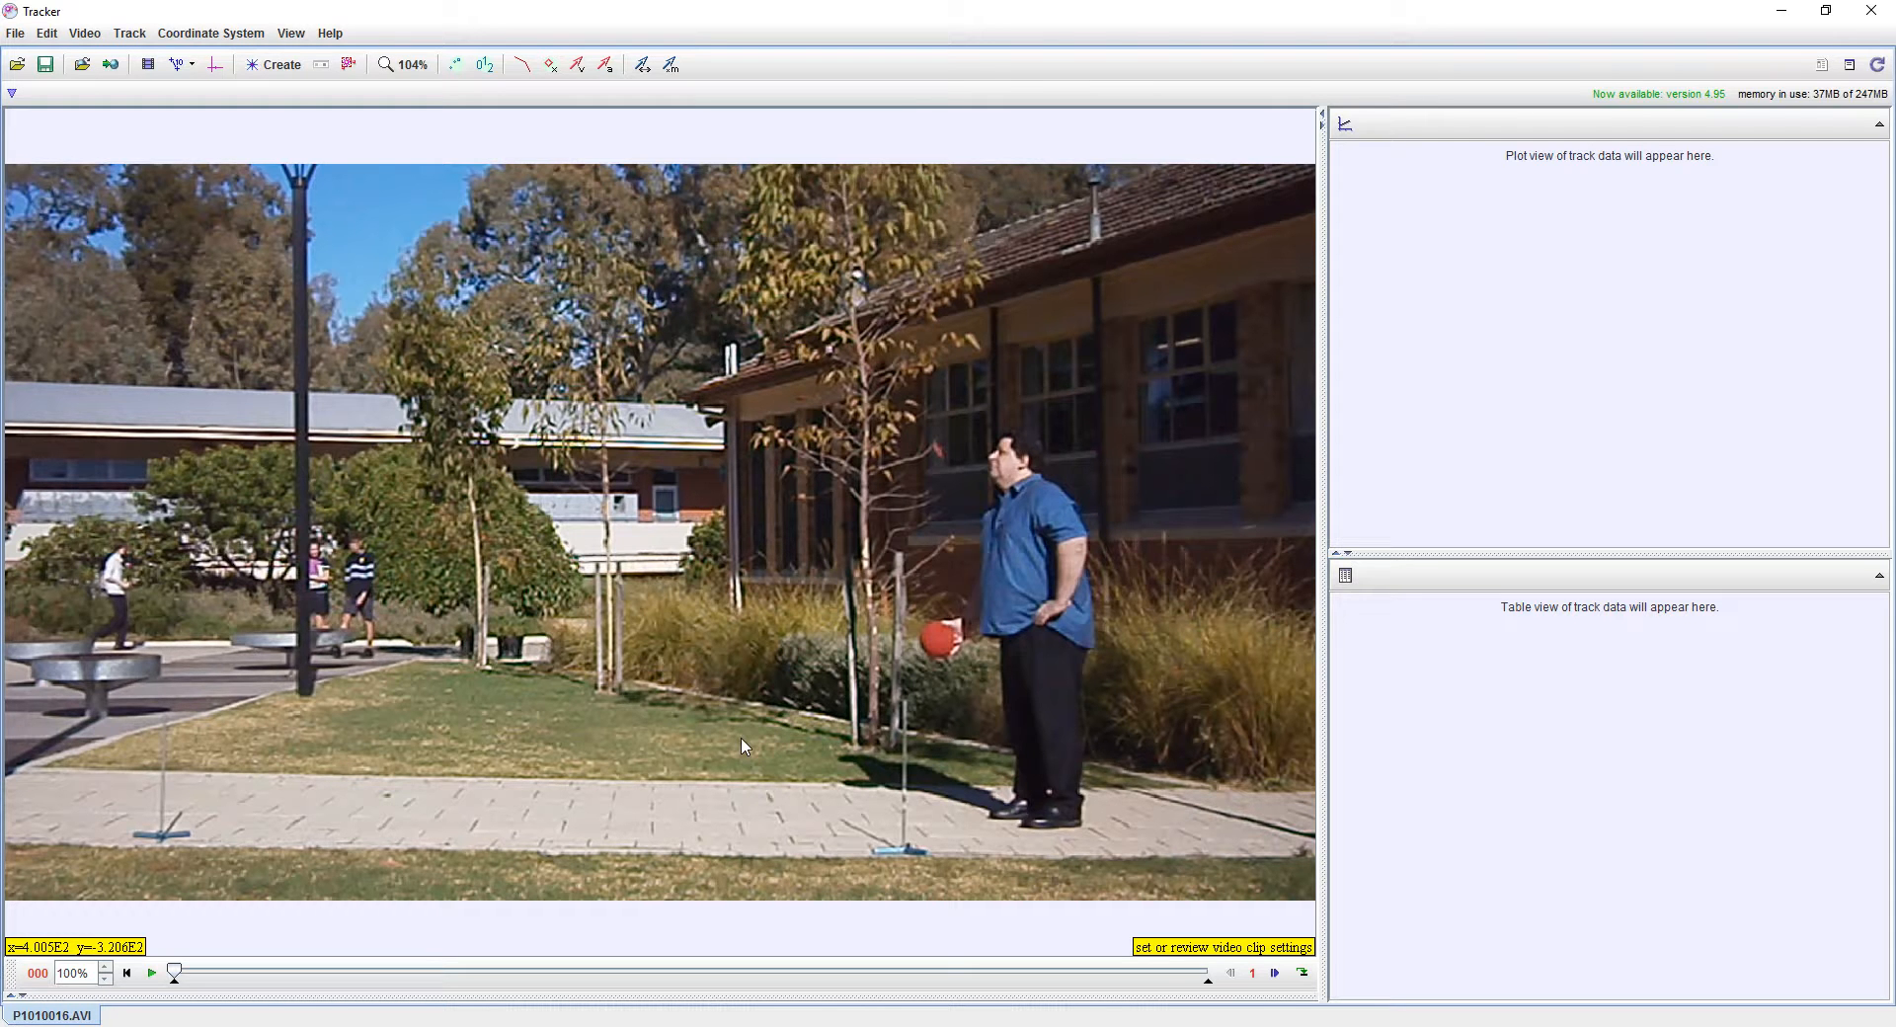
Set the start of the video clip to frame 6, where the ball leaves the man's hand
{"action": "left_click", "coordinate": [174, 983]}
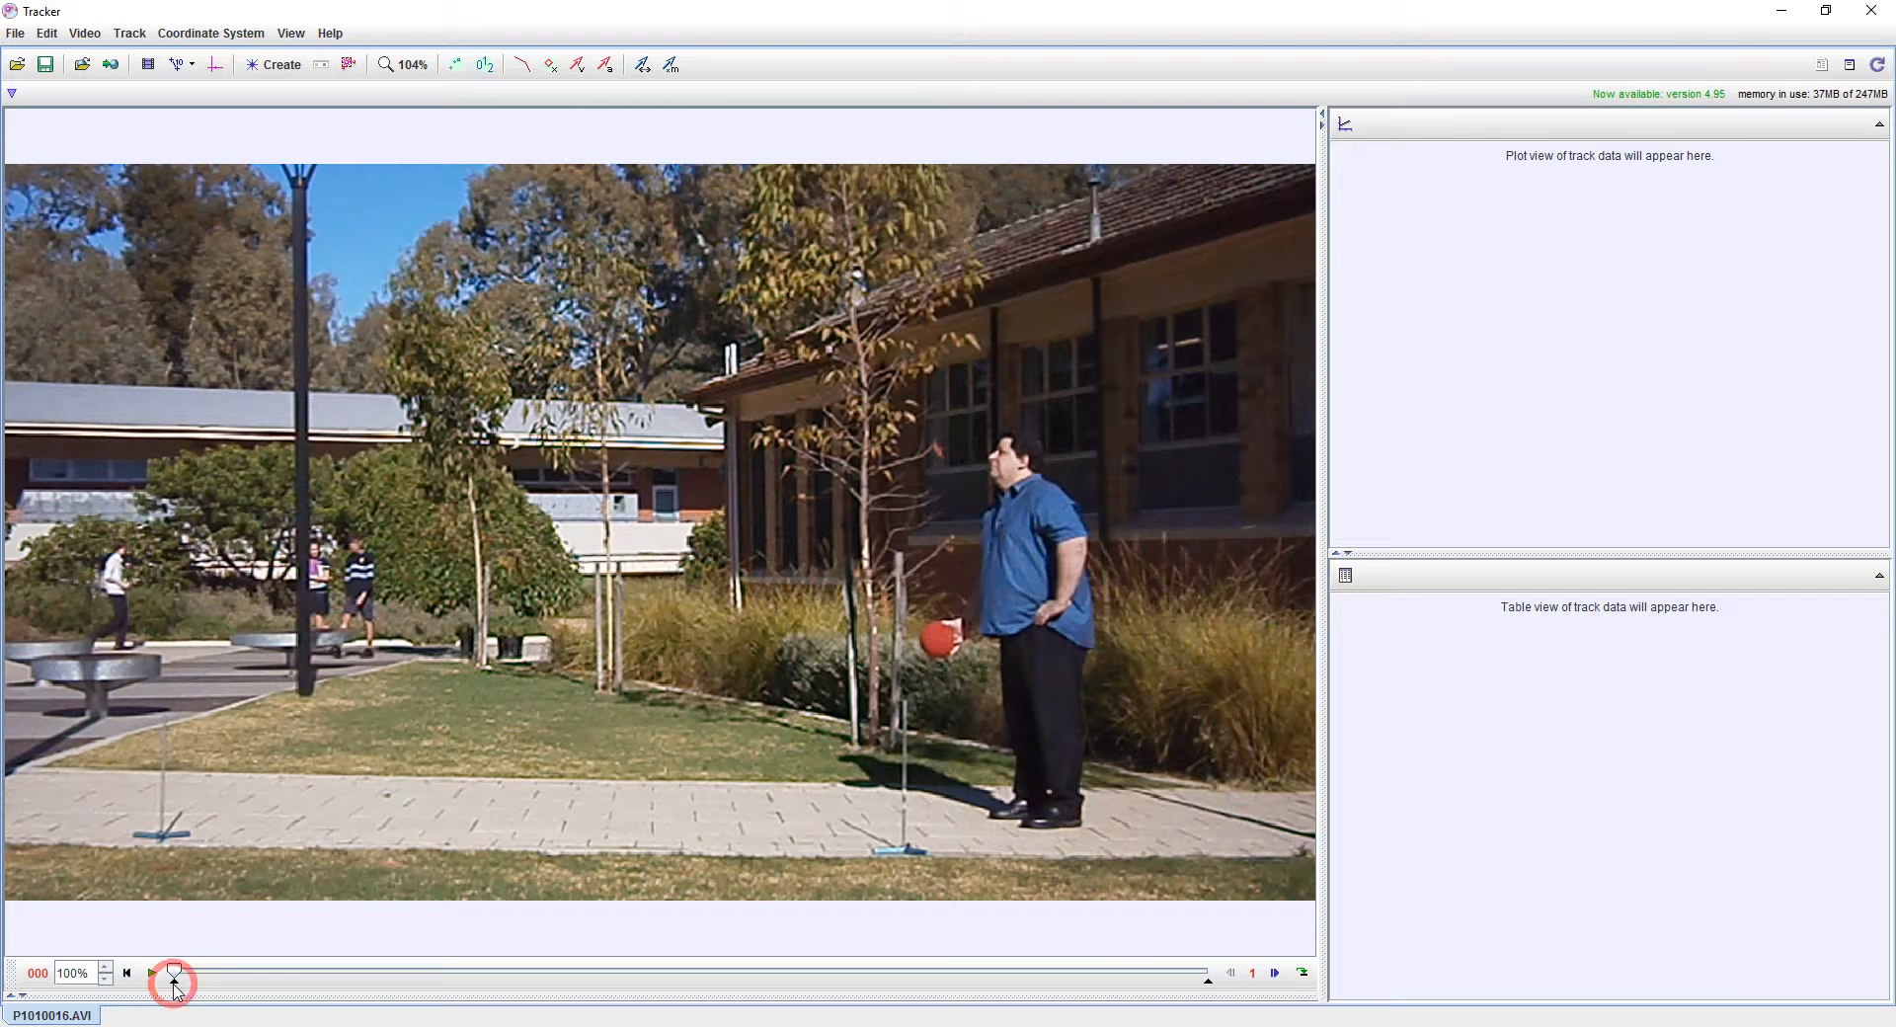
{"action": "left_click", "coordinate": [174, 980]}
{"action": "left_click_drag", "start_coordinate": [174, 983], "coordinate": [248, 990]}
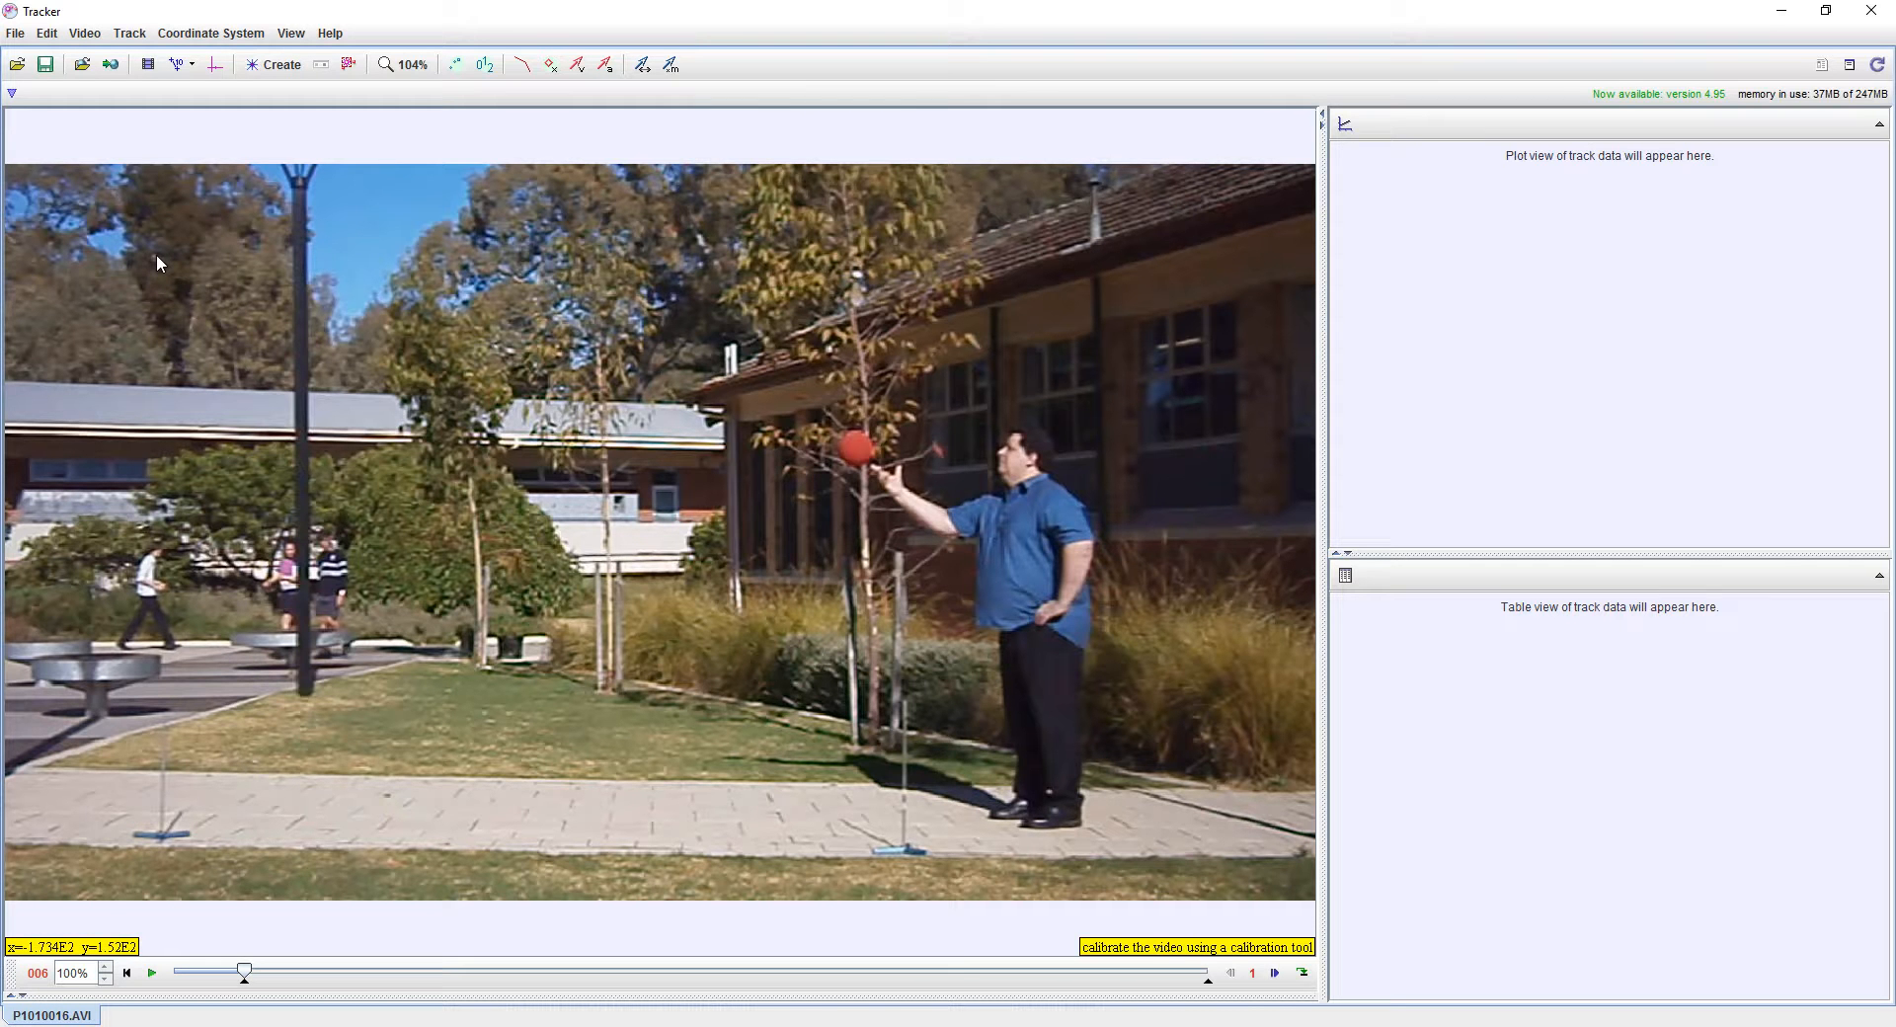
Show the coordinate axes, place the origin at about x 80, y 671 pixels near the path's lower edge, and tilt them to about -0.9°
{"action": "left_click", "coordinate": [215, 67]}
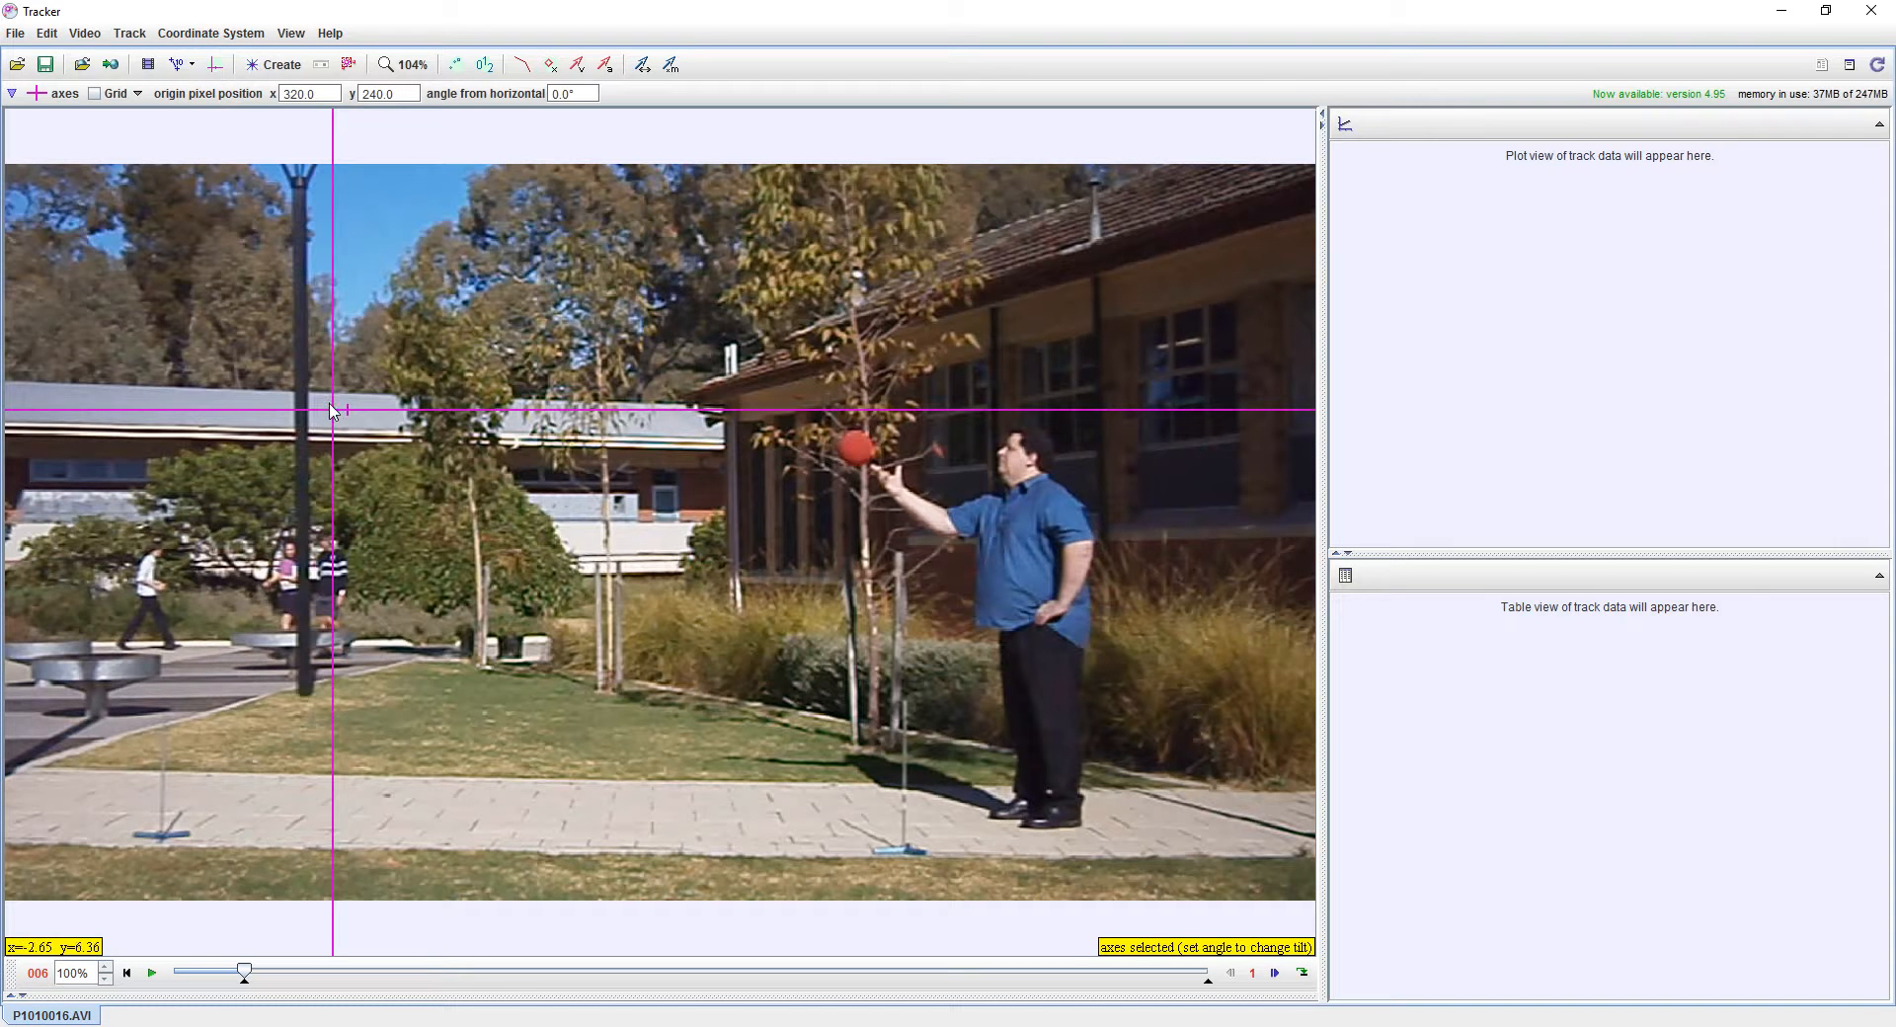
{"action": "left_click_drag", "start_coordinate": [335, 416], "coordinate": [89, 860]}
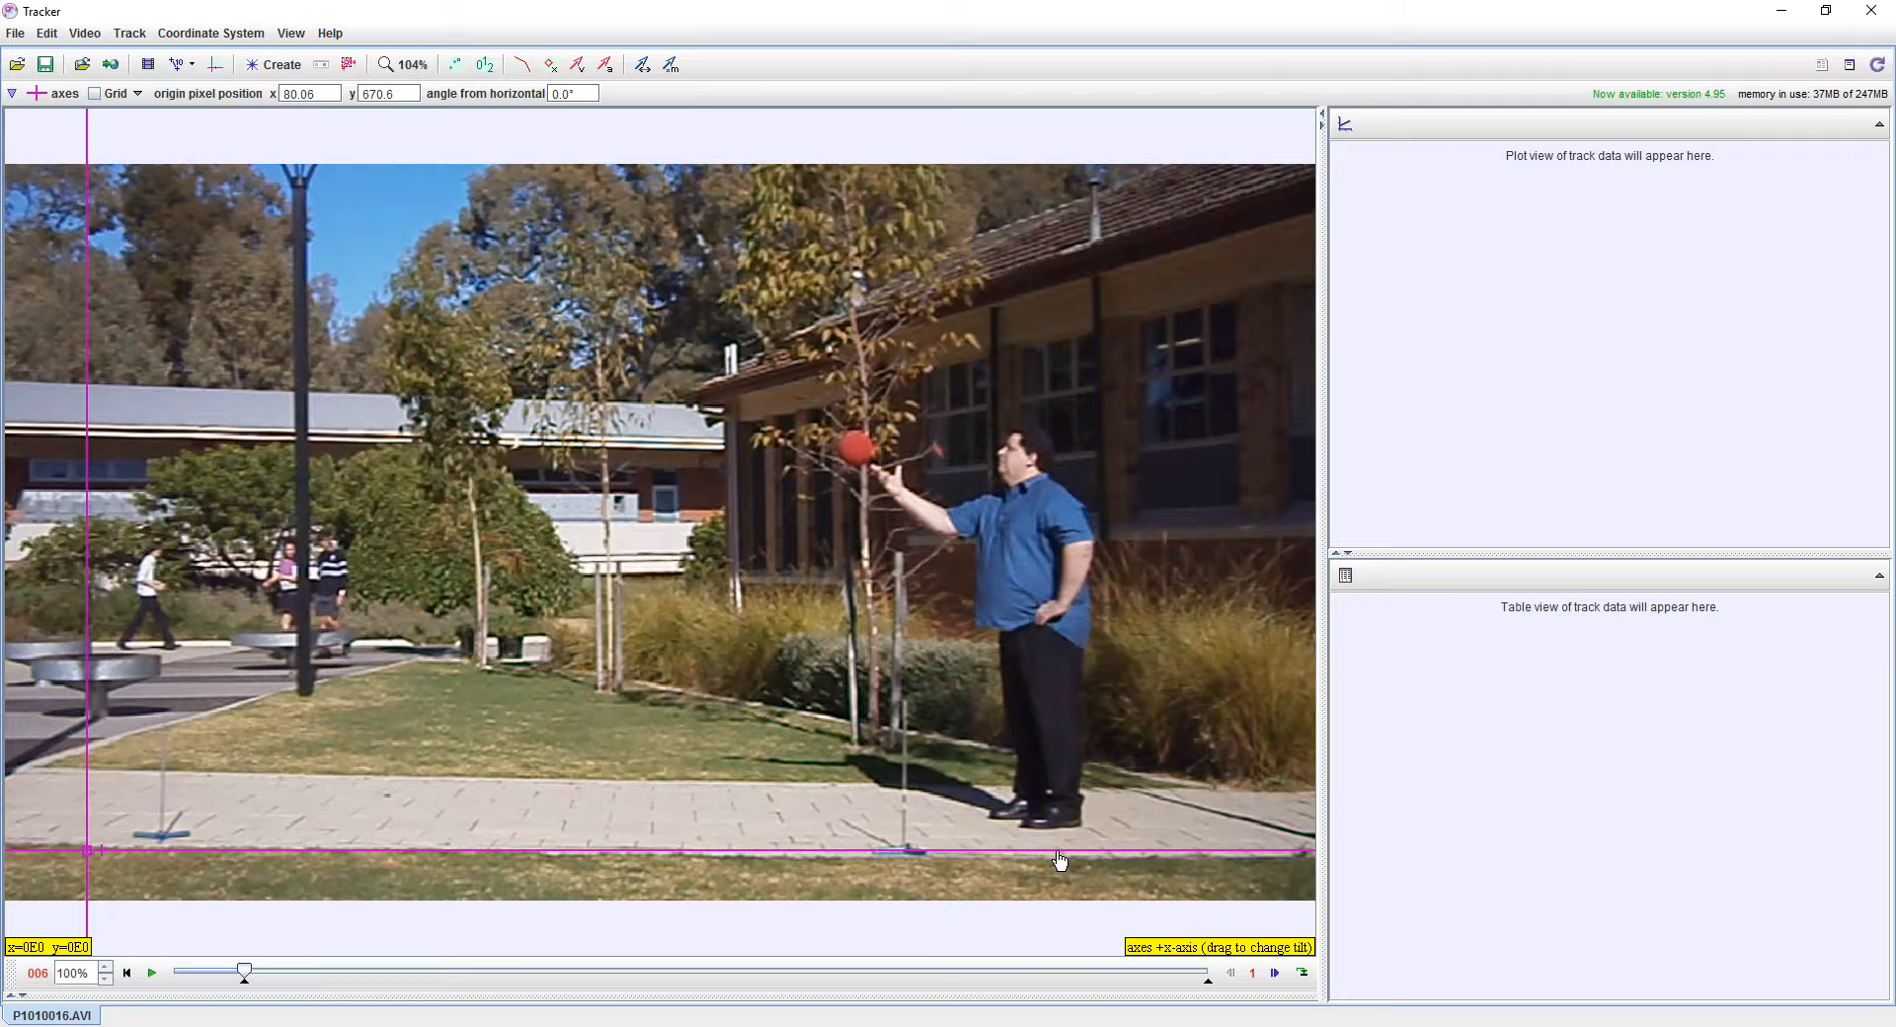
{"action": "left_click_drag", "start_coordinate": [1077, 861], "coordinate": [1084, 873]}
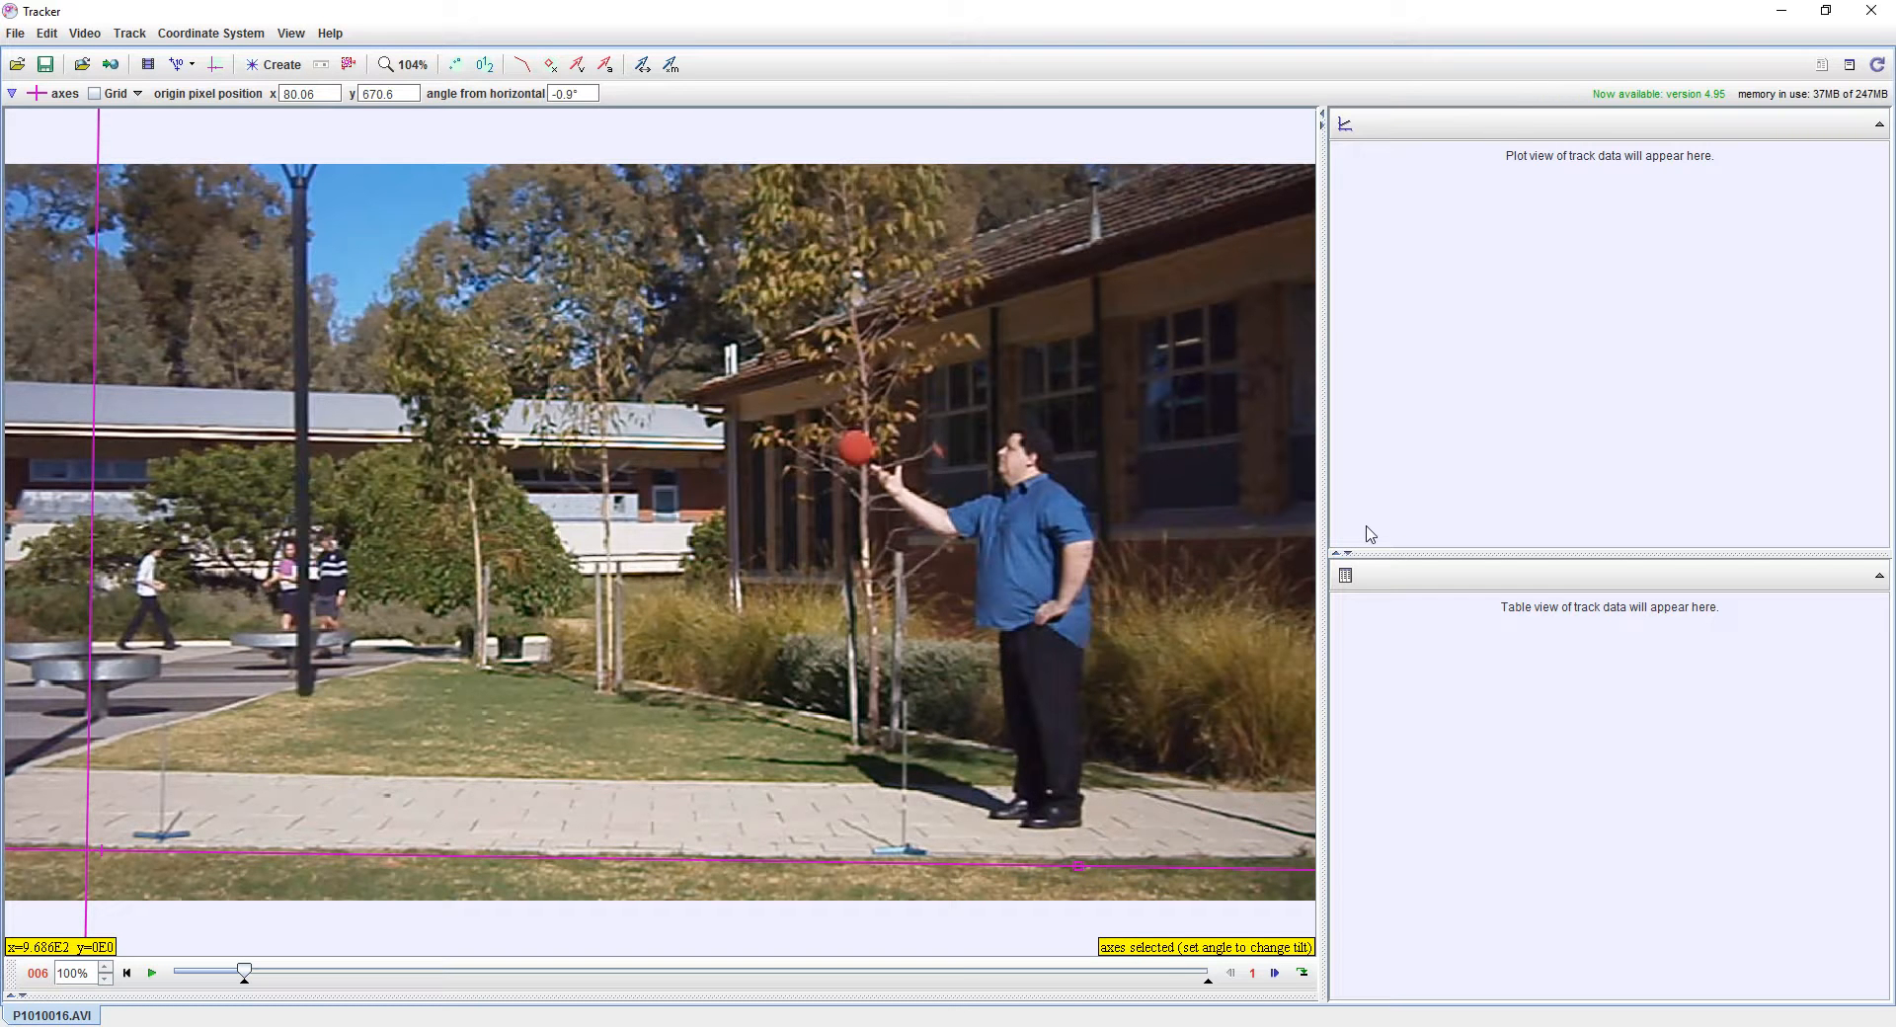
Create a calibration stick spanning the poles of the two stands on the path and set its length to 3
{"action": "left_click", "coordinate": [274, 64]}
{"action": "mouse_move", "coordinate": [290, 303]}
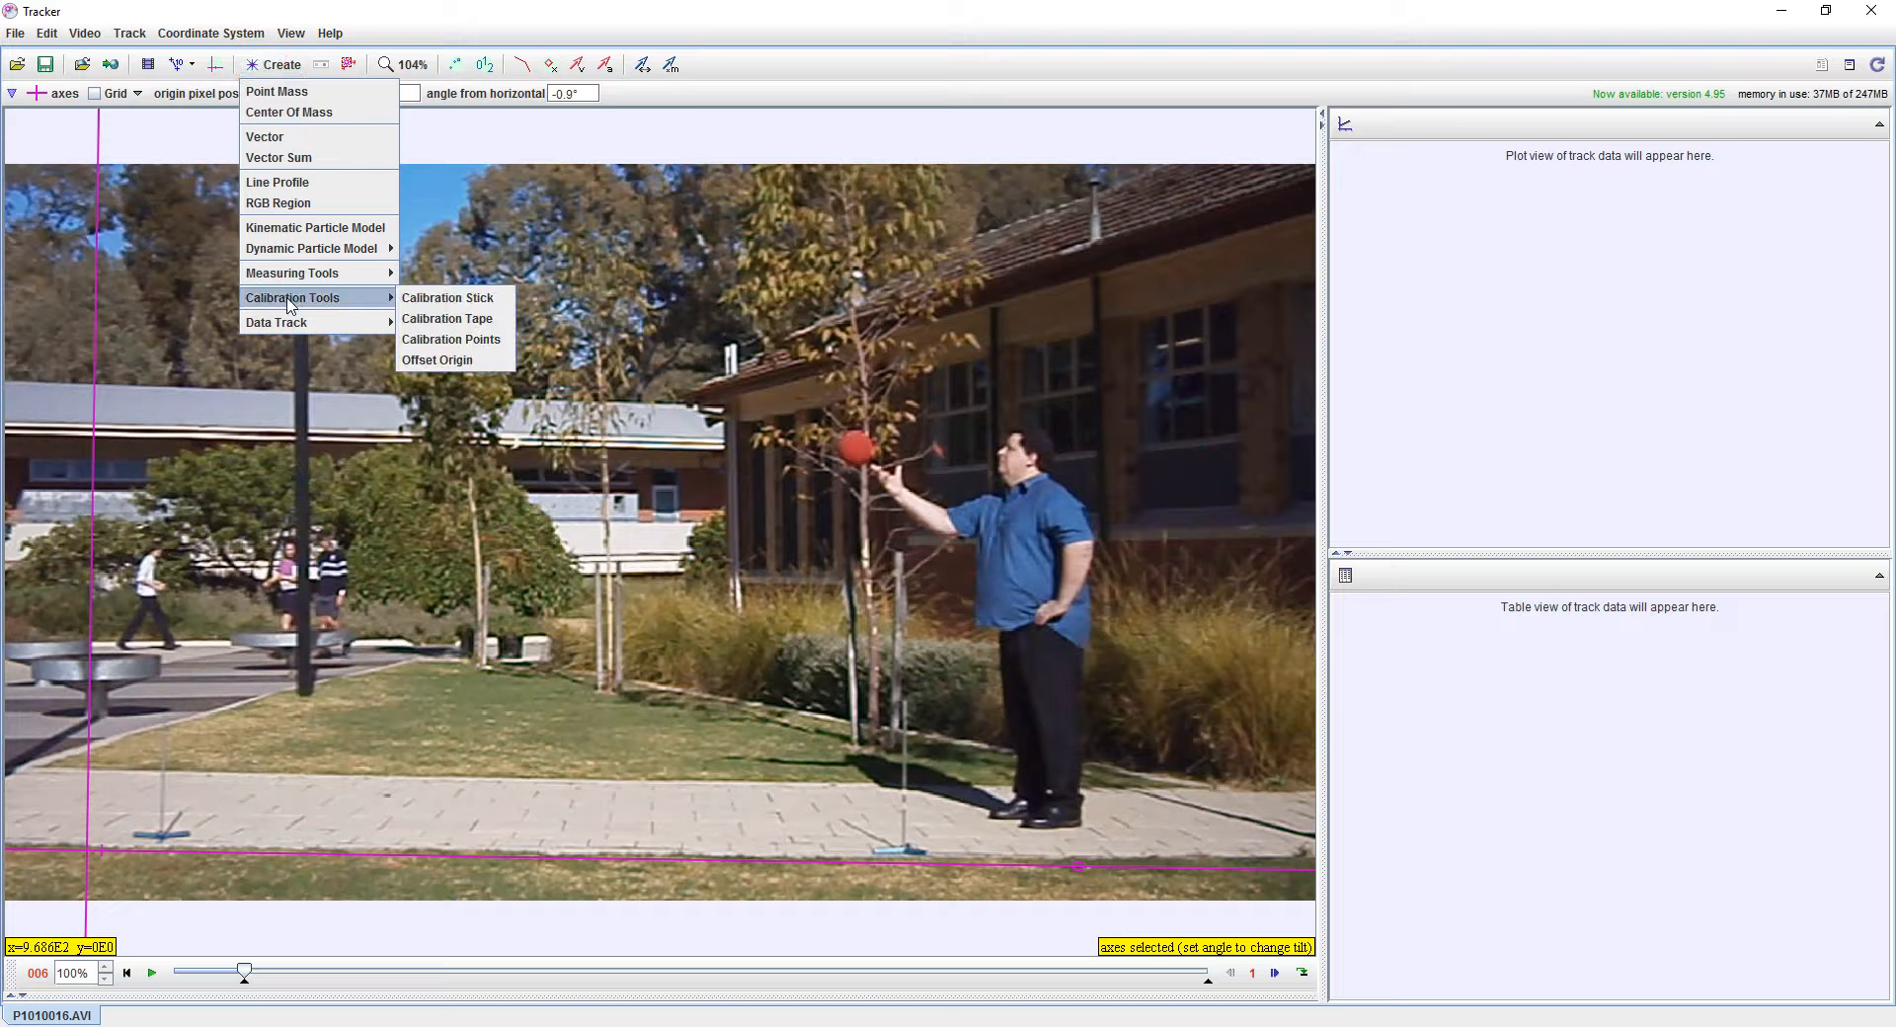
{"action": "left_click", "coordinate": [449, 297]}
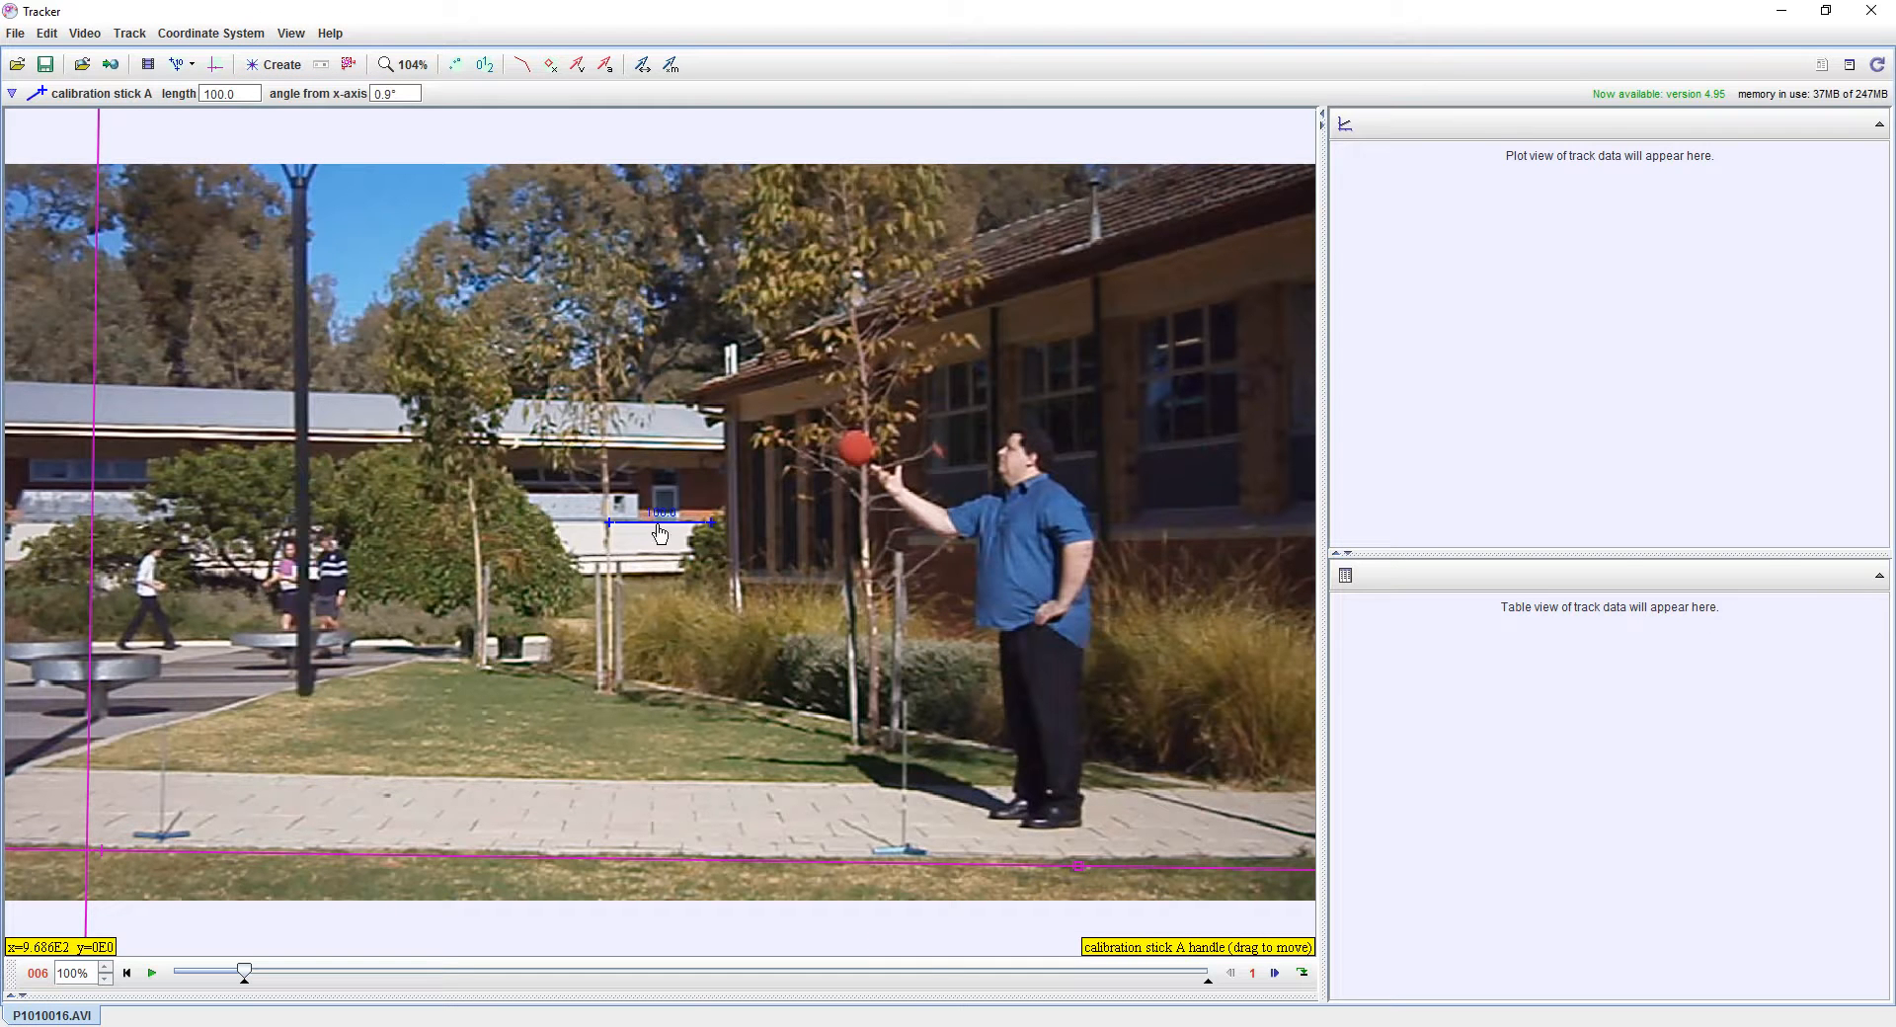
{"action": "left_click_drag", "start_coordinate": [660, 529], "coordinate": [905, 812]}
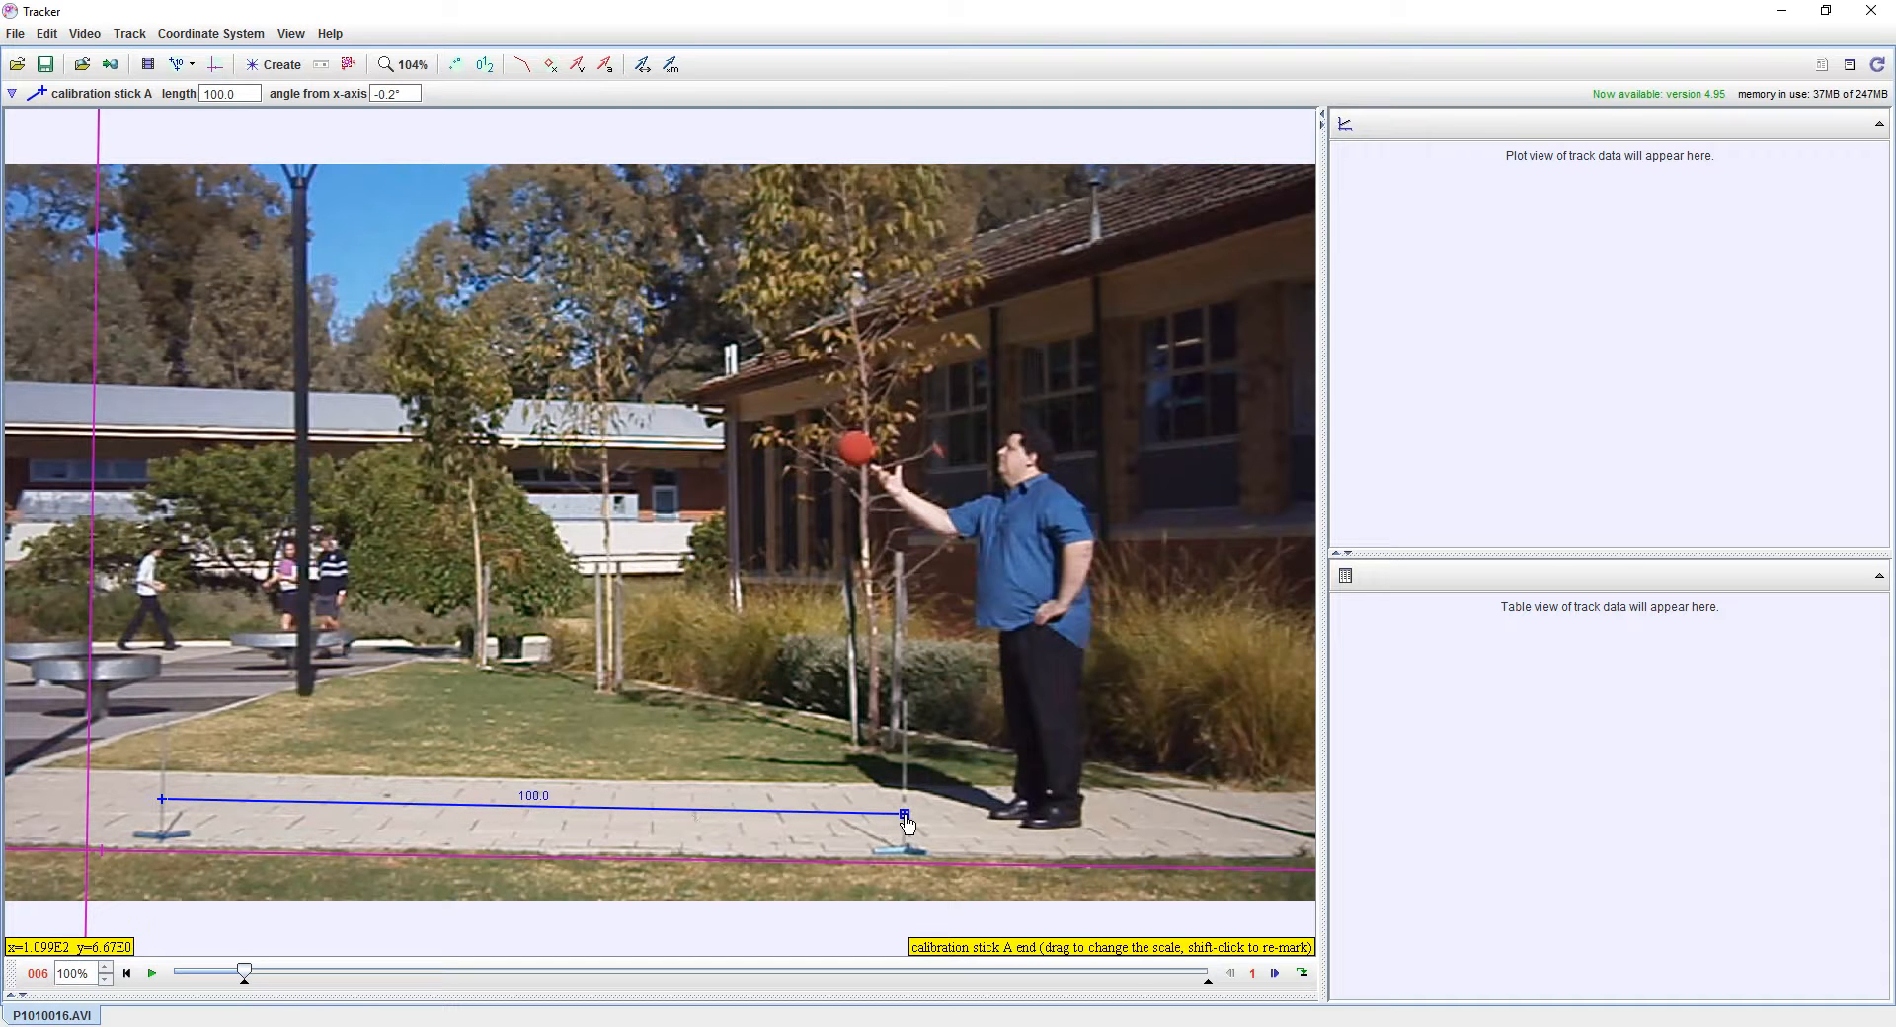
{"action": "left_click", "coordinate": [538, 796]}
{"action": "type", "text": "3"}
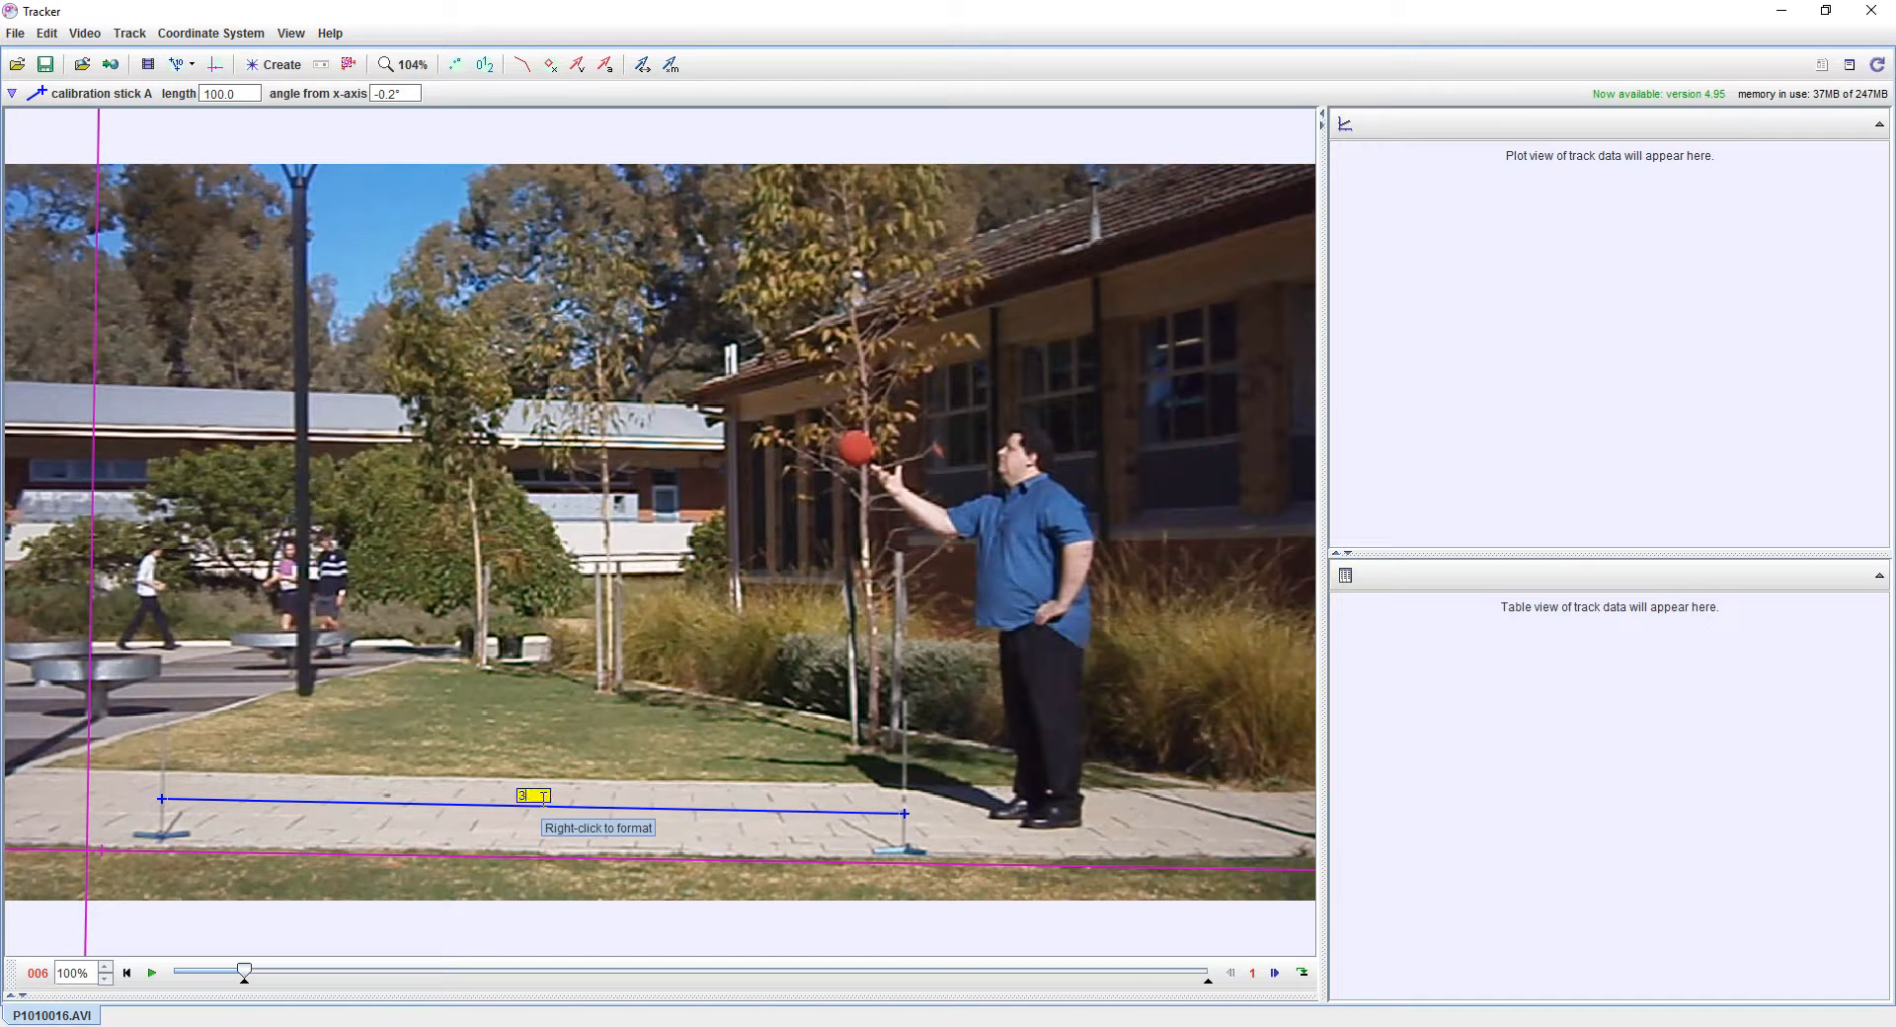
{"action": "key", "text": "Return"}
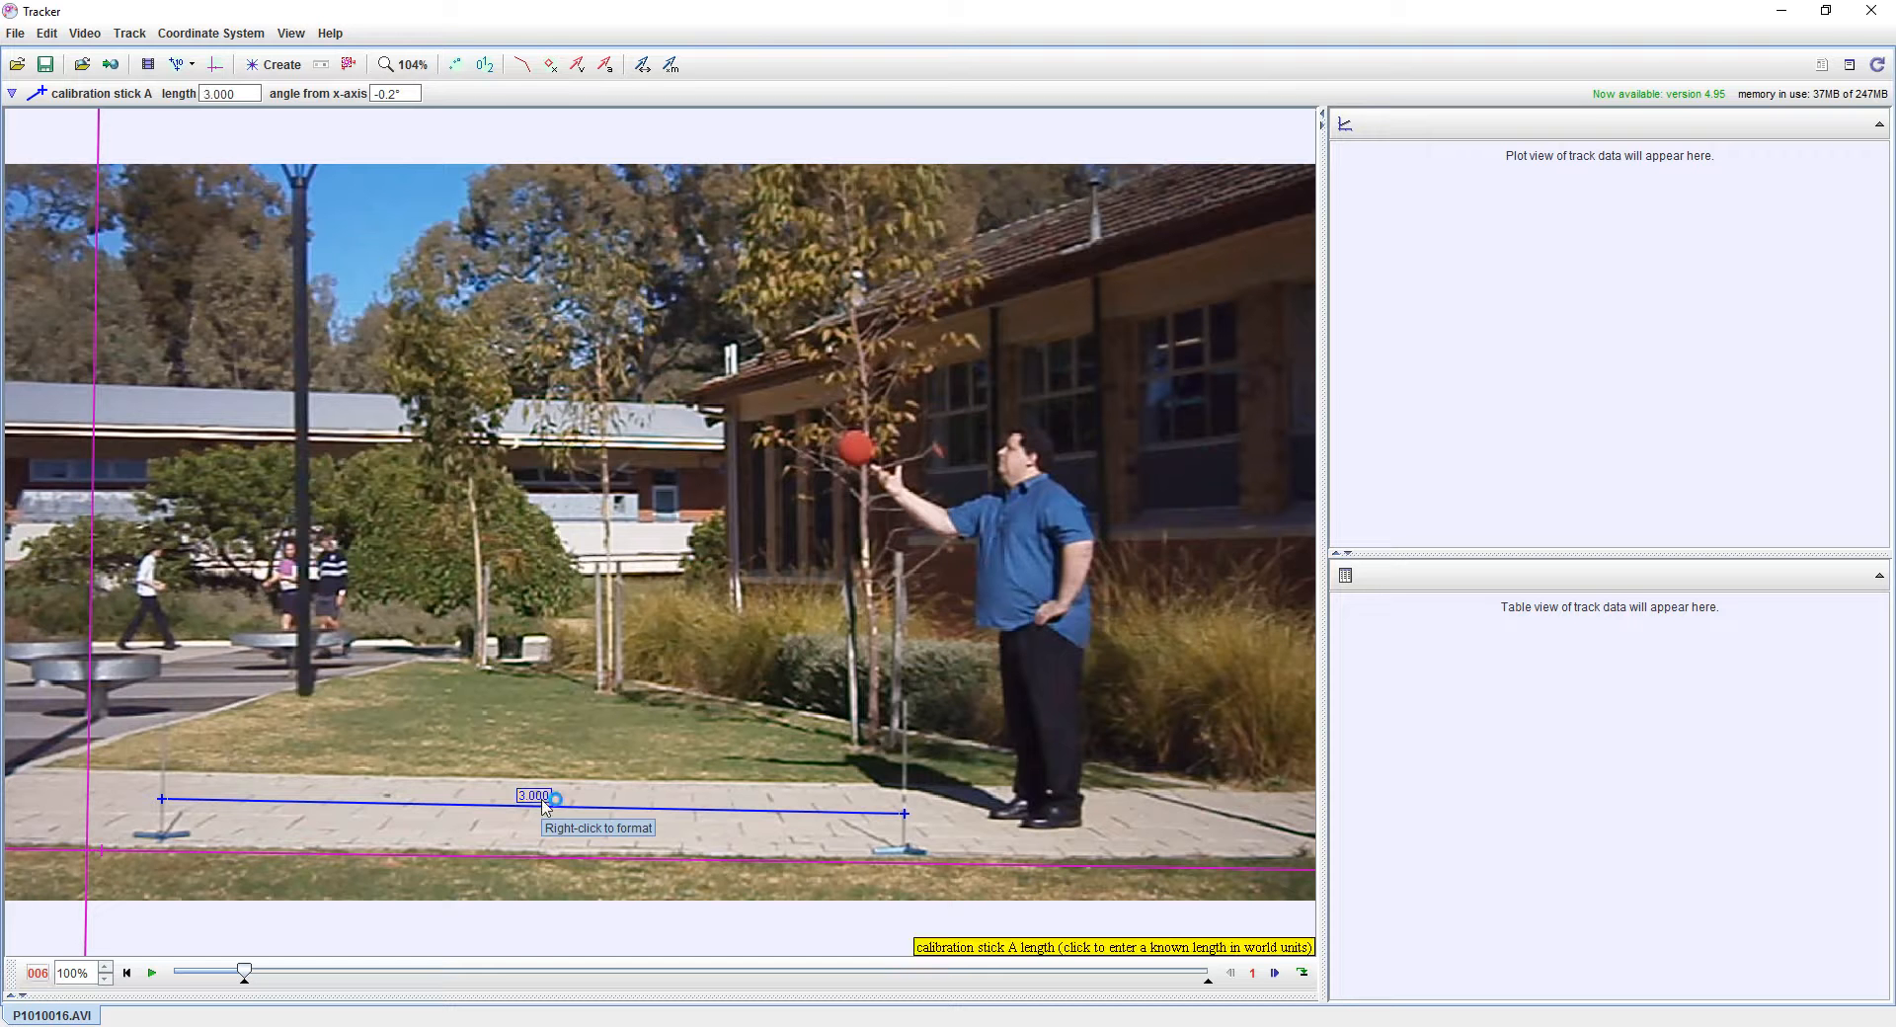
Fine-tune the calibration stick's ends so they sit exactly on the two stand poles
{"action": "scroll", "coordinate": [918, 837], "scroll_direction": "up", "scroll_amount": 3}
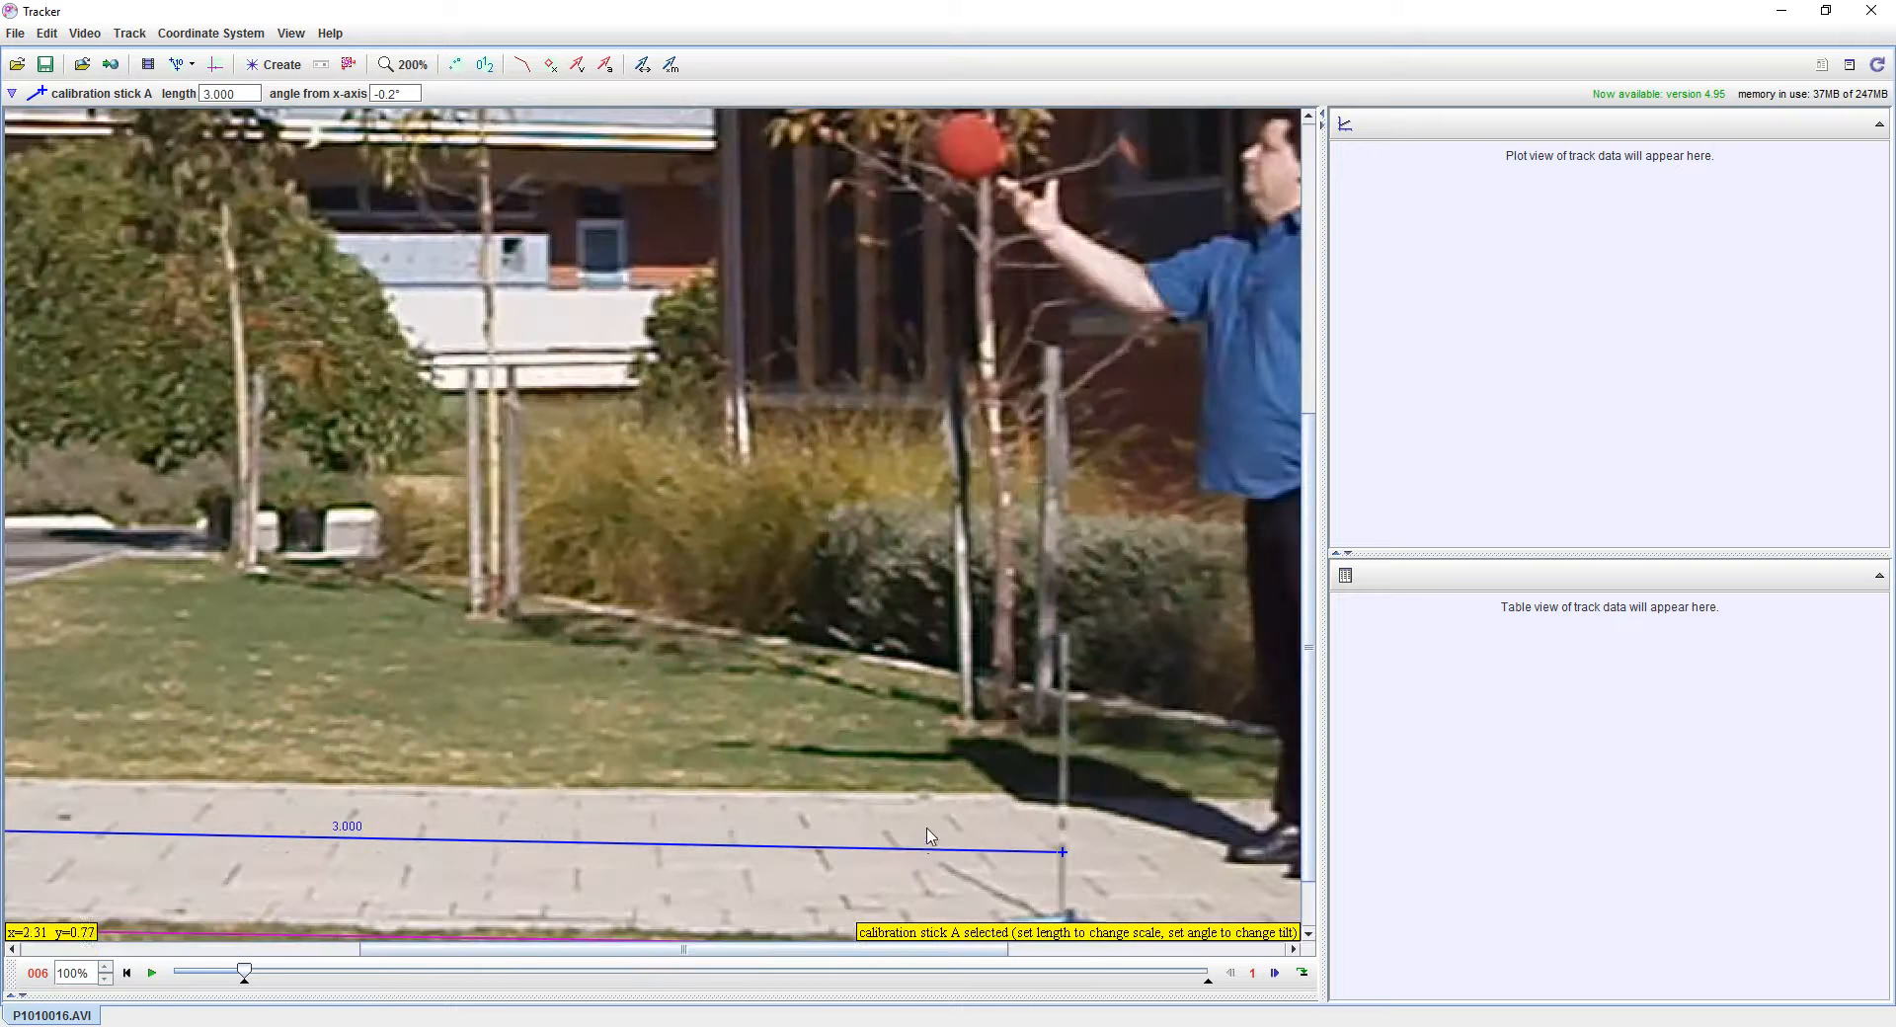
{"action": "scroll", "coordinate": [929, 836], "scroll_direction": "up", "scroll_amount": 2}
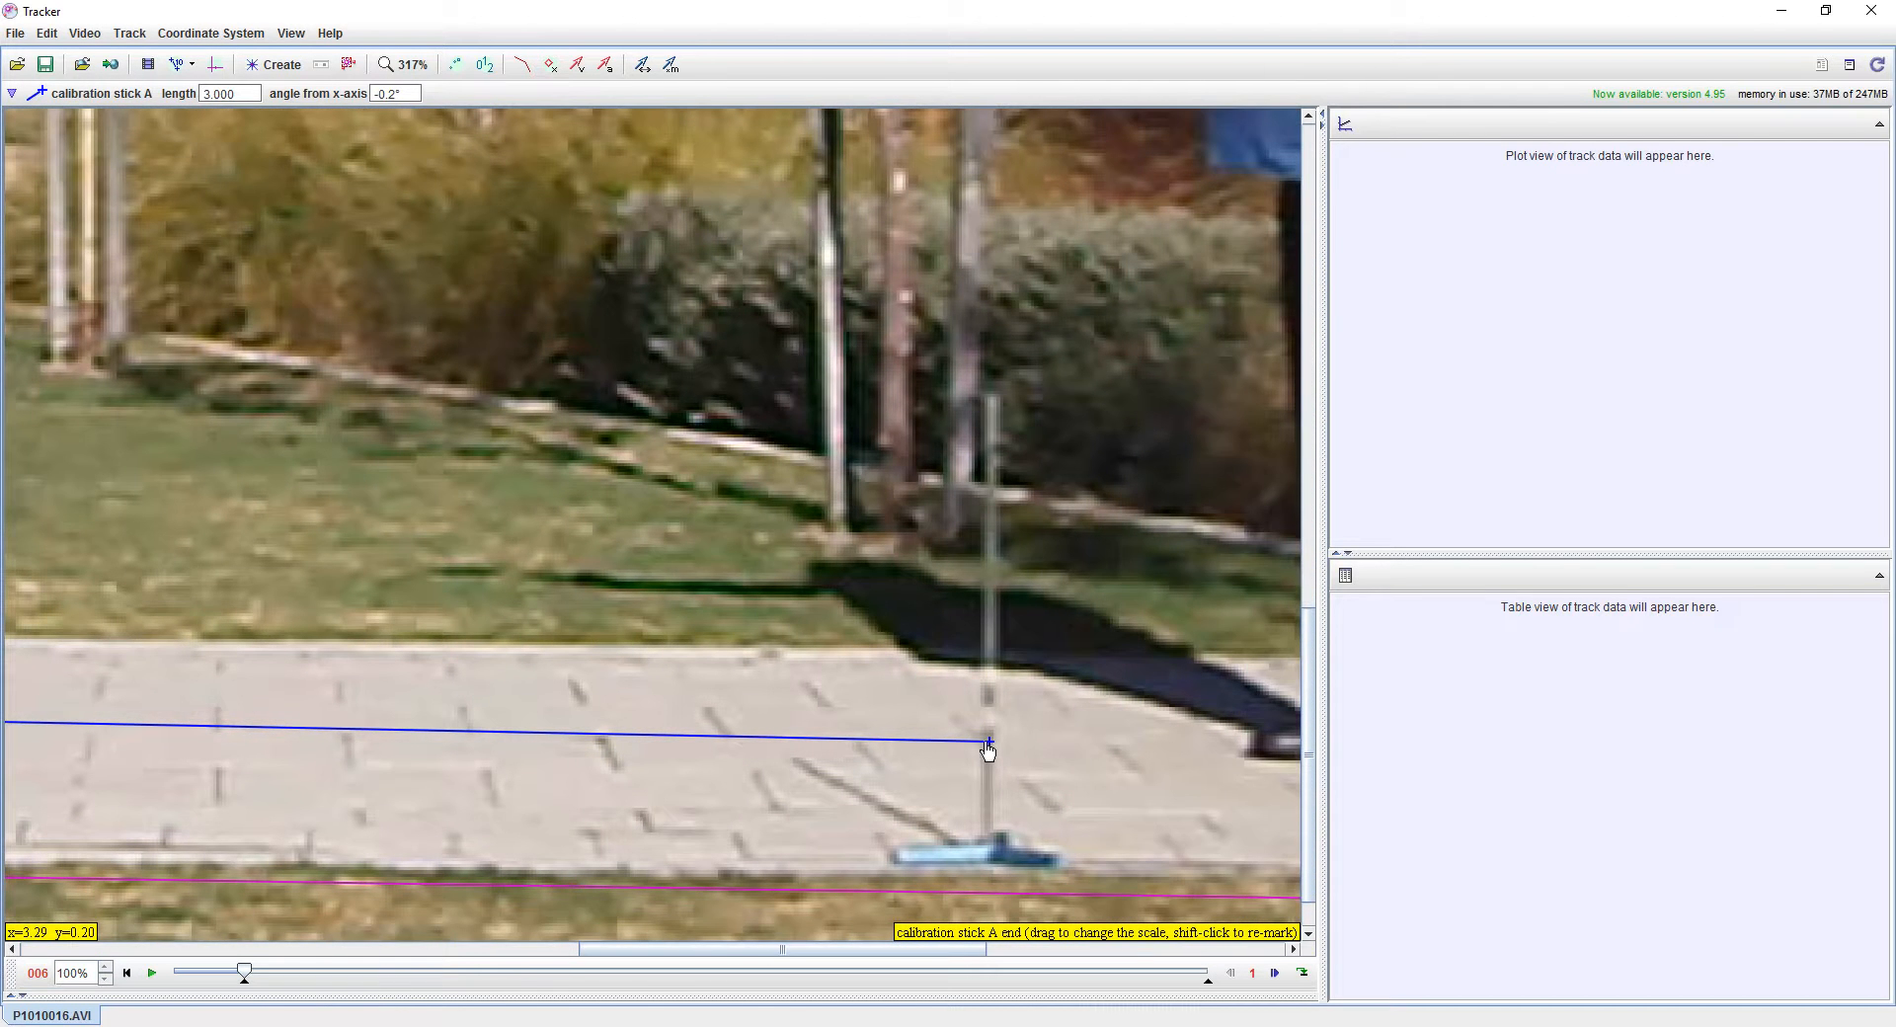
{"action": "left_click_drag", "start_coordinate": [988, 743], "coordinate": [985, 743]}
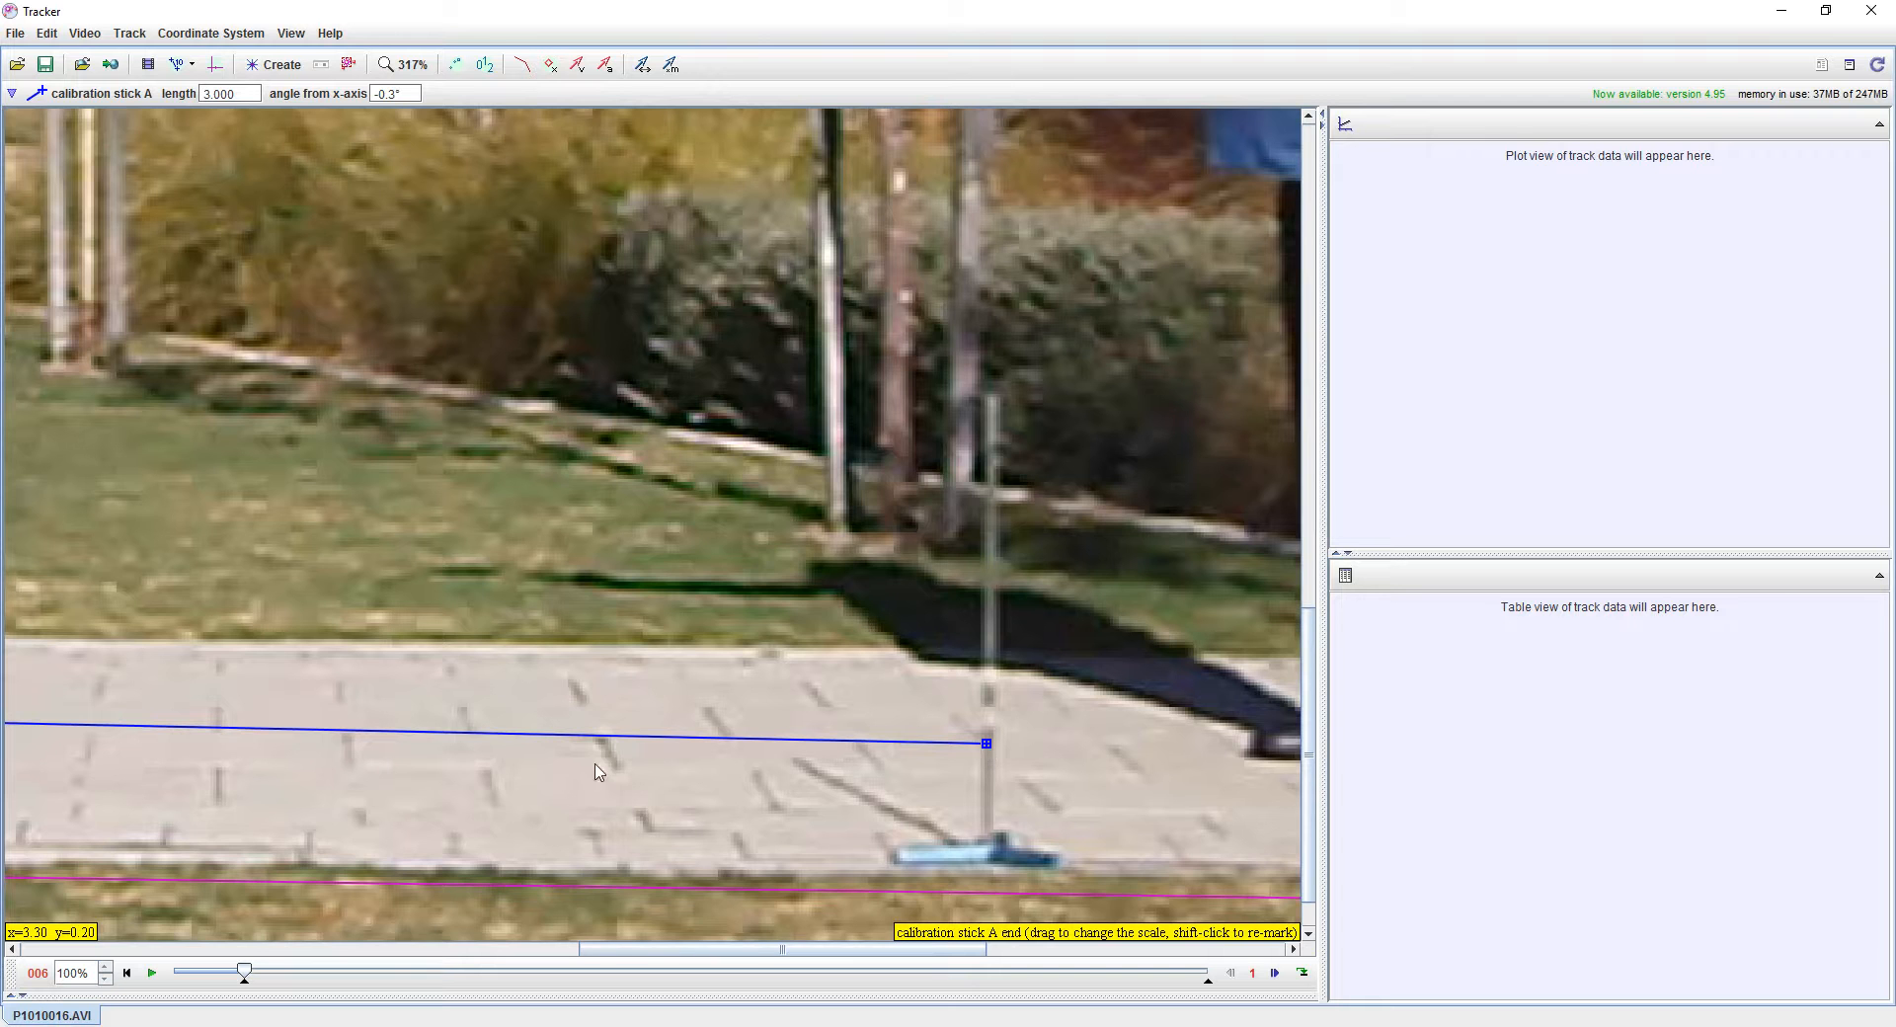
{"action": "left_click_drag", "start_coordinate": [280, 656], "coordinate": [1059, 644]}
{"action": "scroll", "coordinate": [135, 644], "scroll_direction": "down", "scroll_amount": 1}
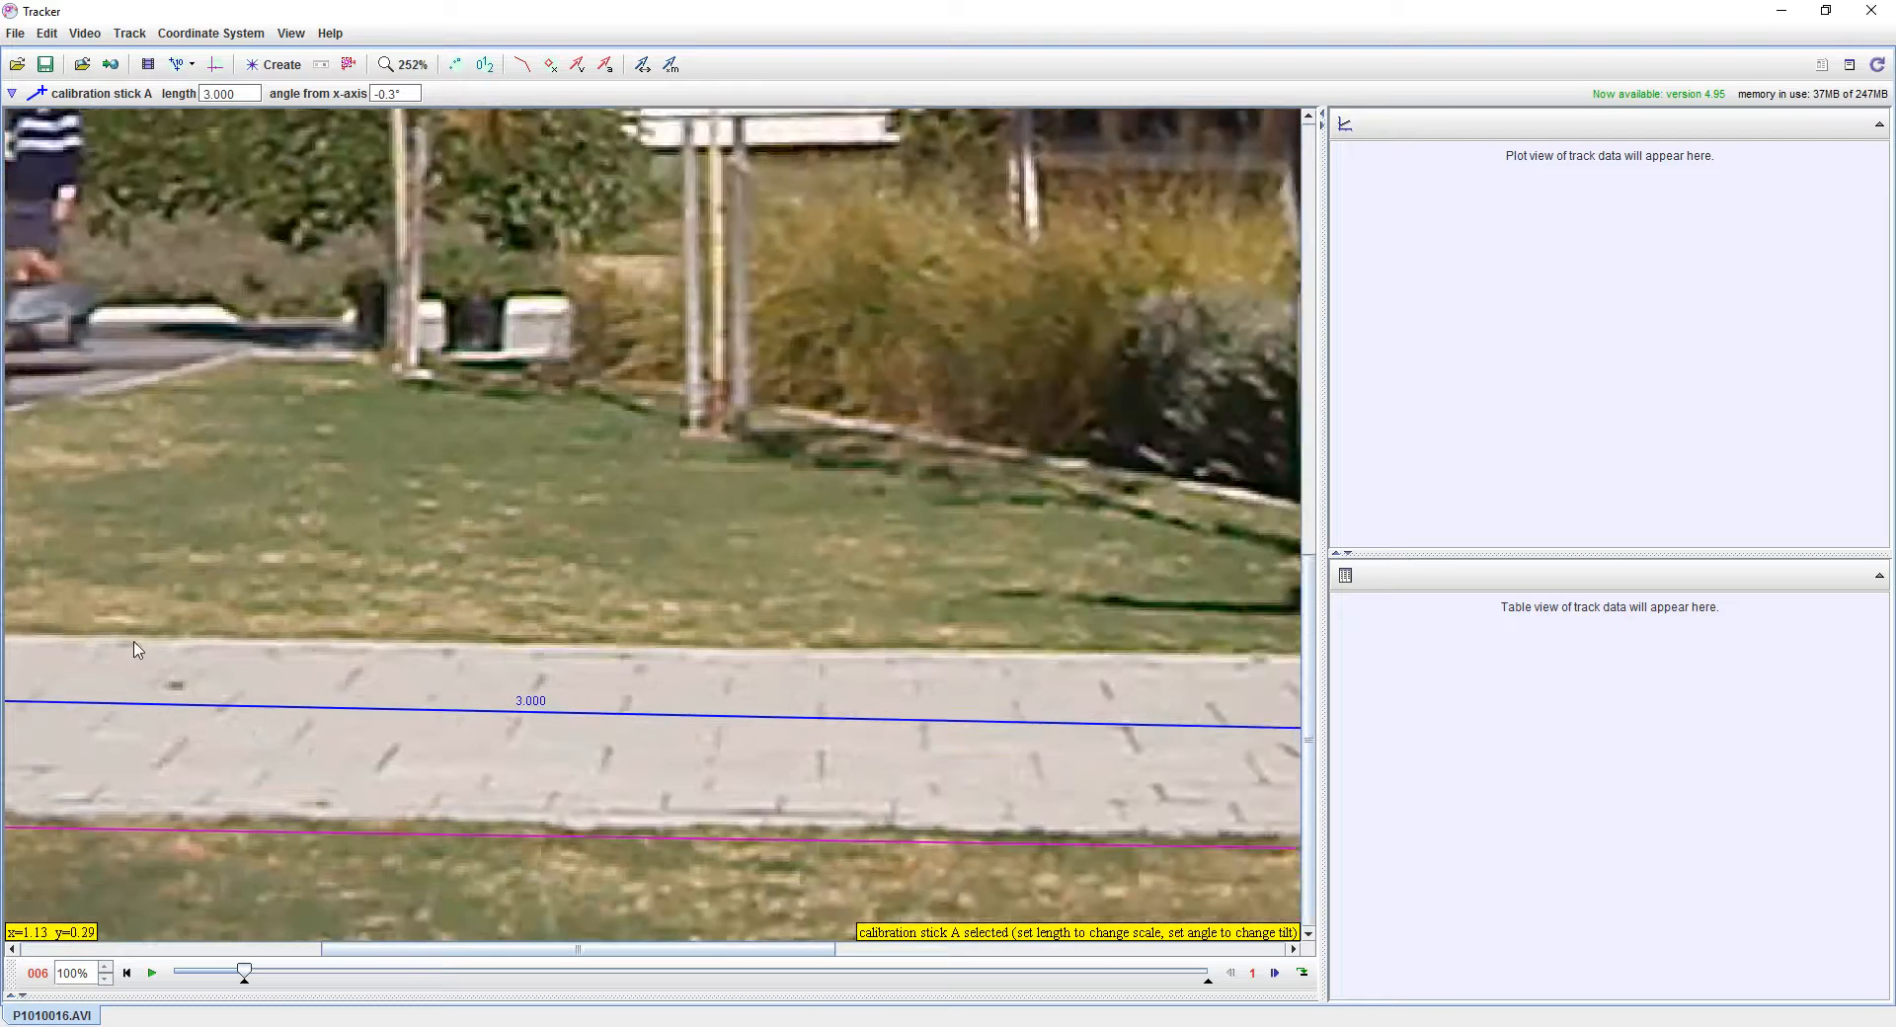
{"action": "scroll", "coordinate": [137, 649], "scroll_direction": "down", "scroll_amount": 2}
{"action": "scroll", "coordinate": [154, 823], "scroll_direction": "up", "scroll_amount": 3}
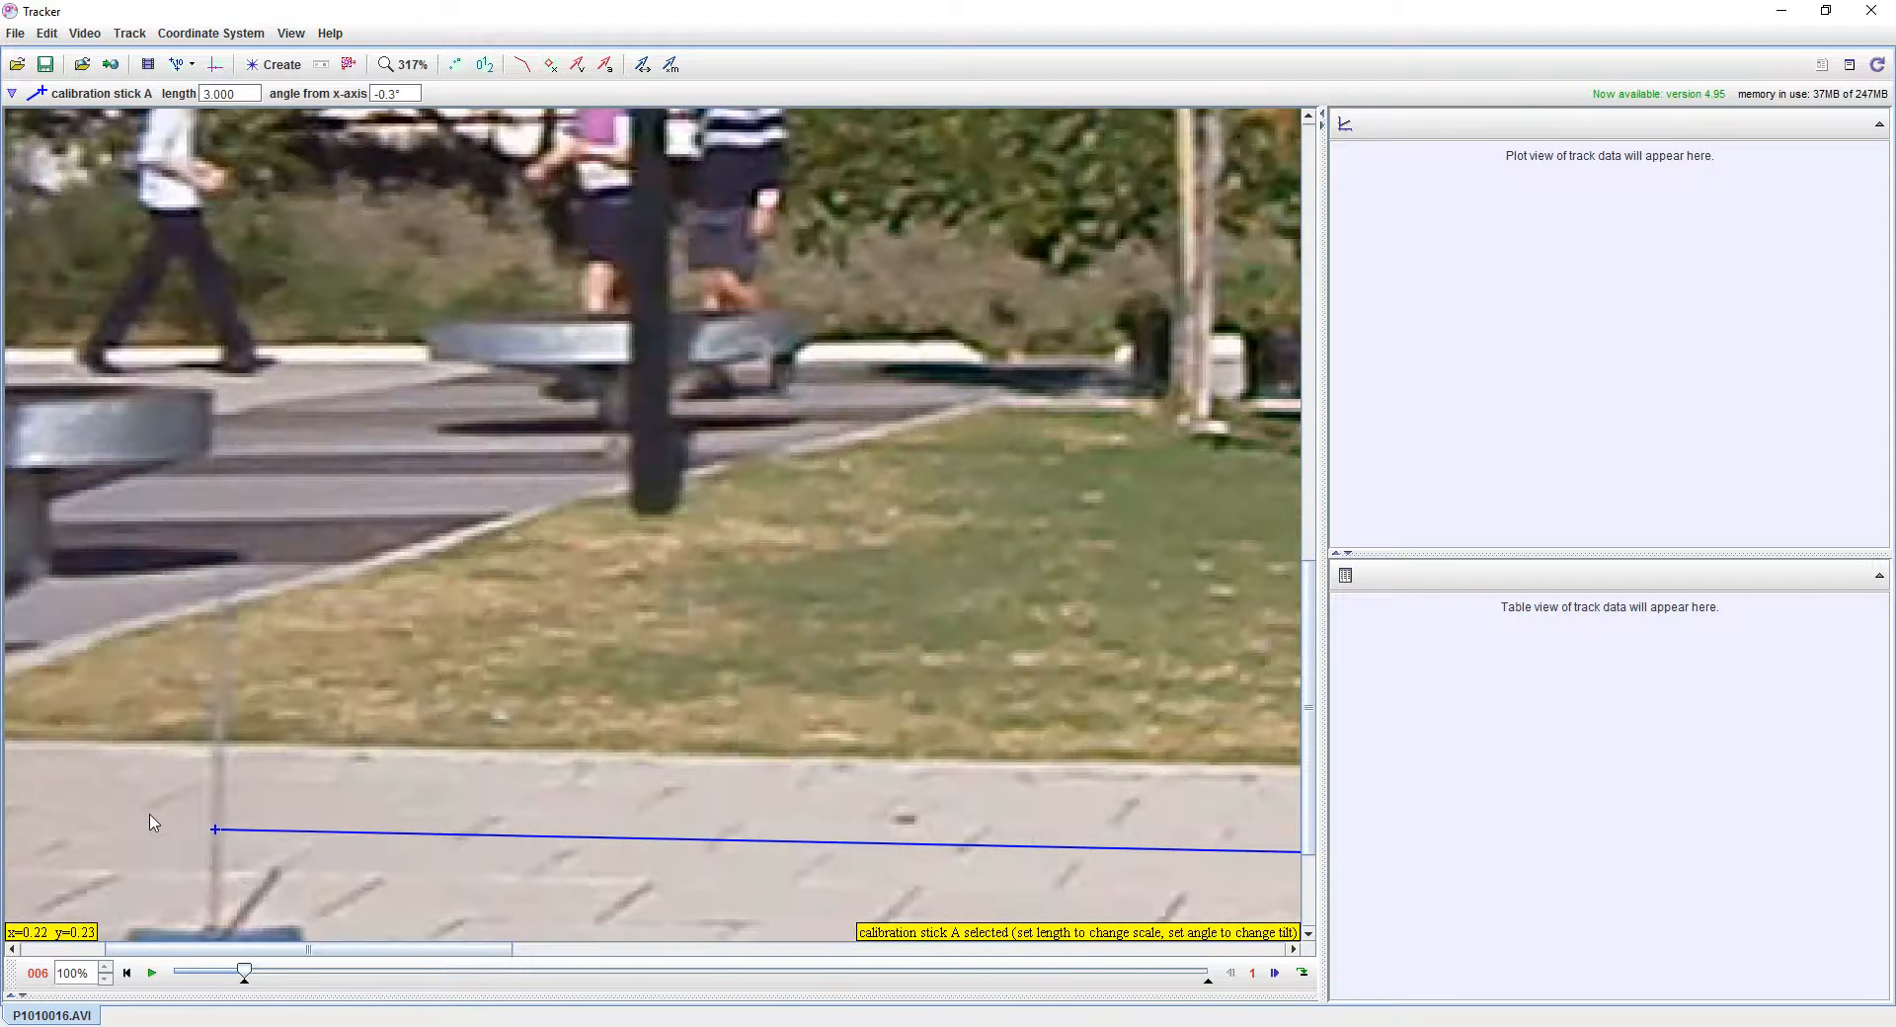
{"action": "left_click", "coordinate": [214, 832]}
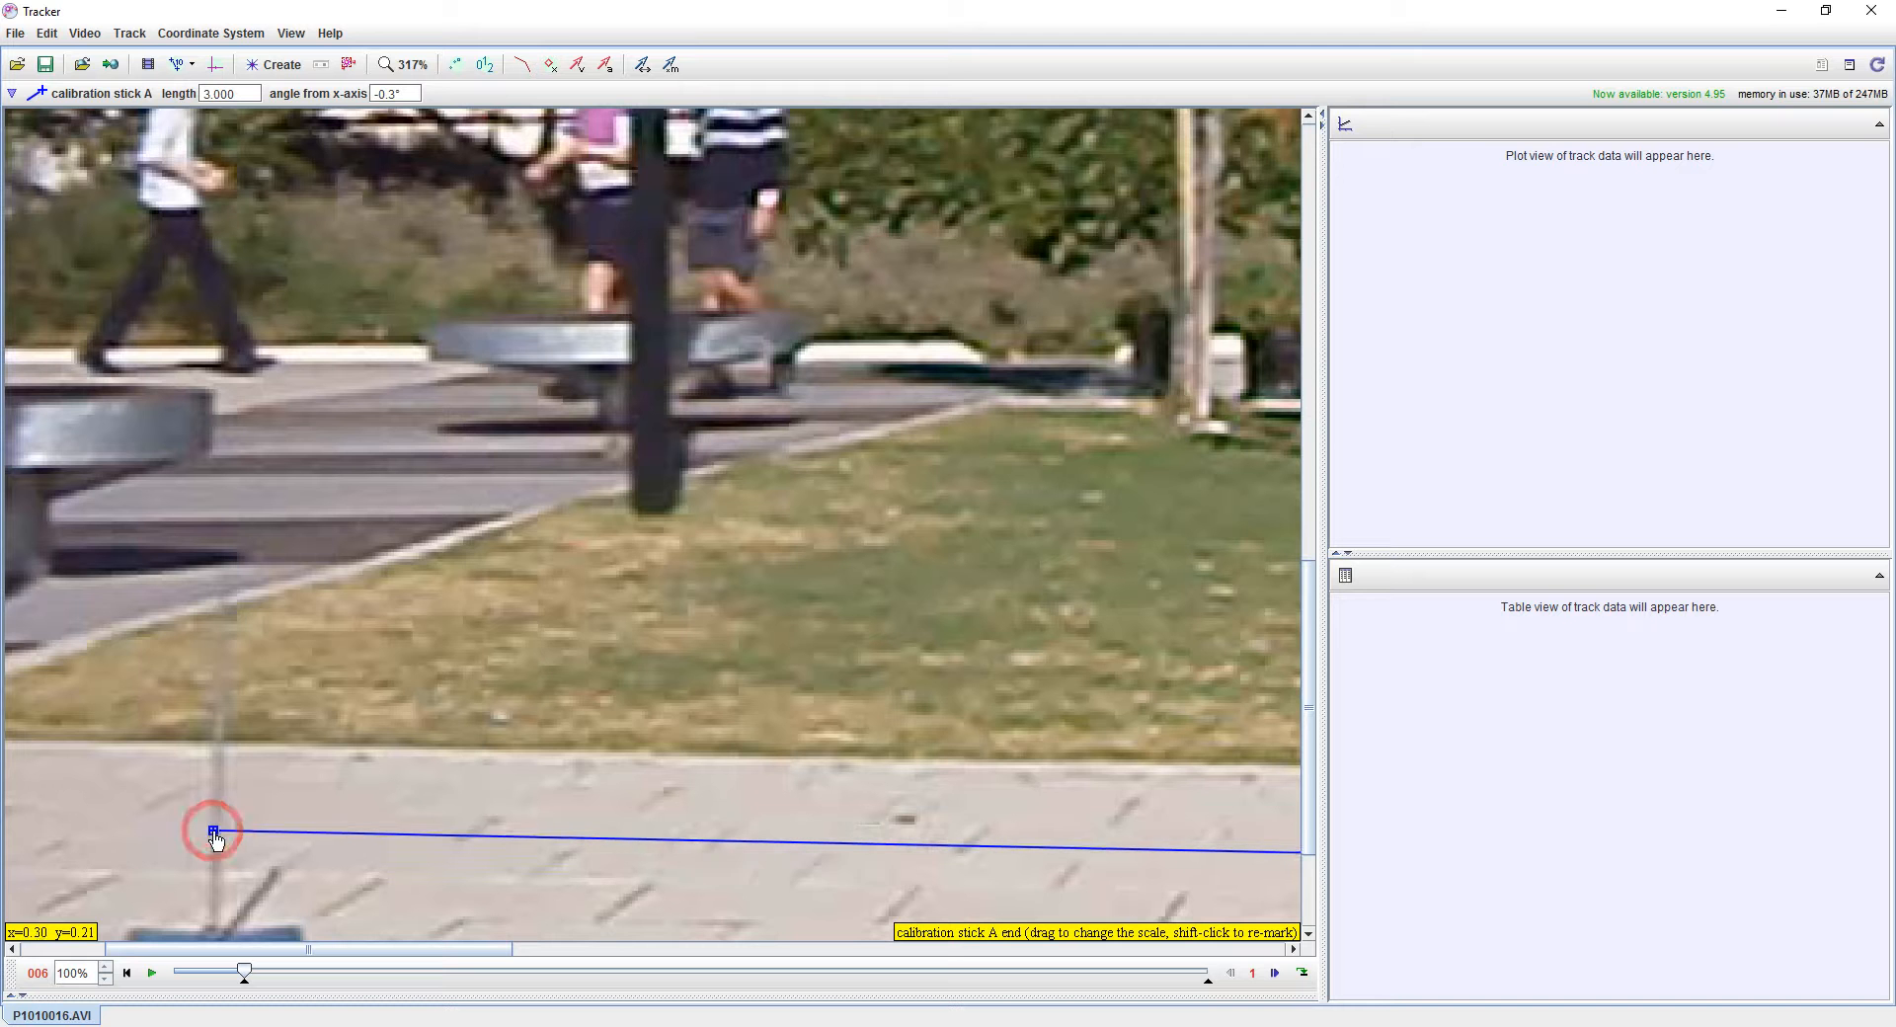
{"action": "scroll", "coordinate": [356, 787], "scroll_direction": "down", "scroll_amount": 2}
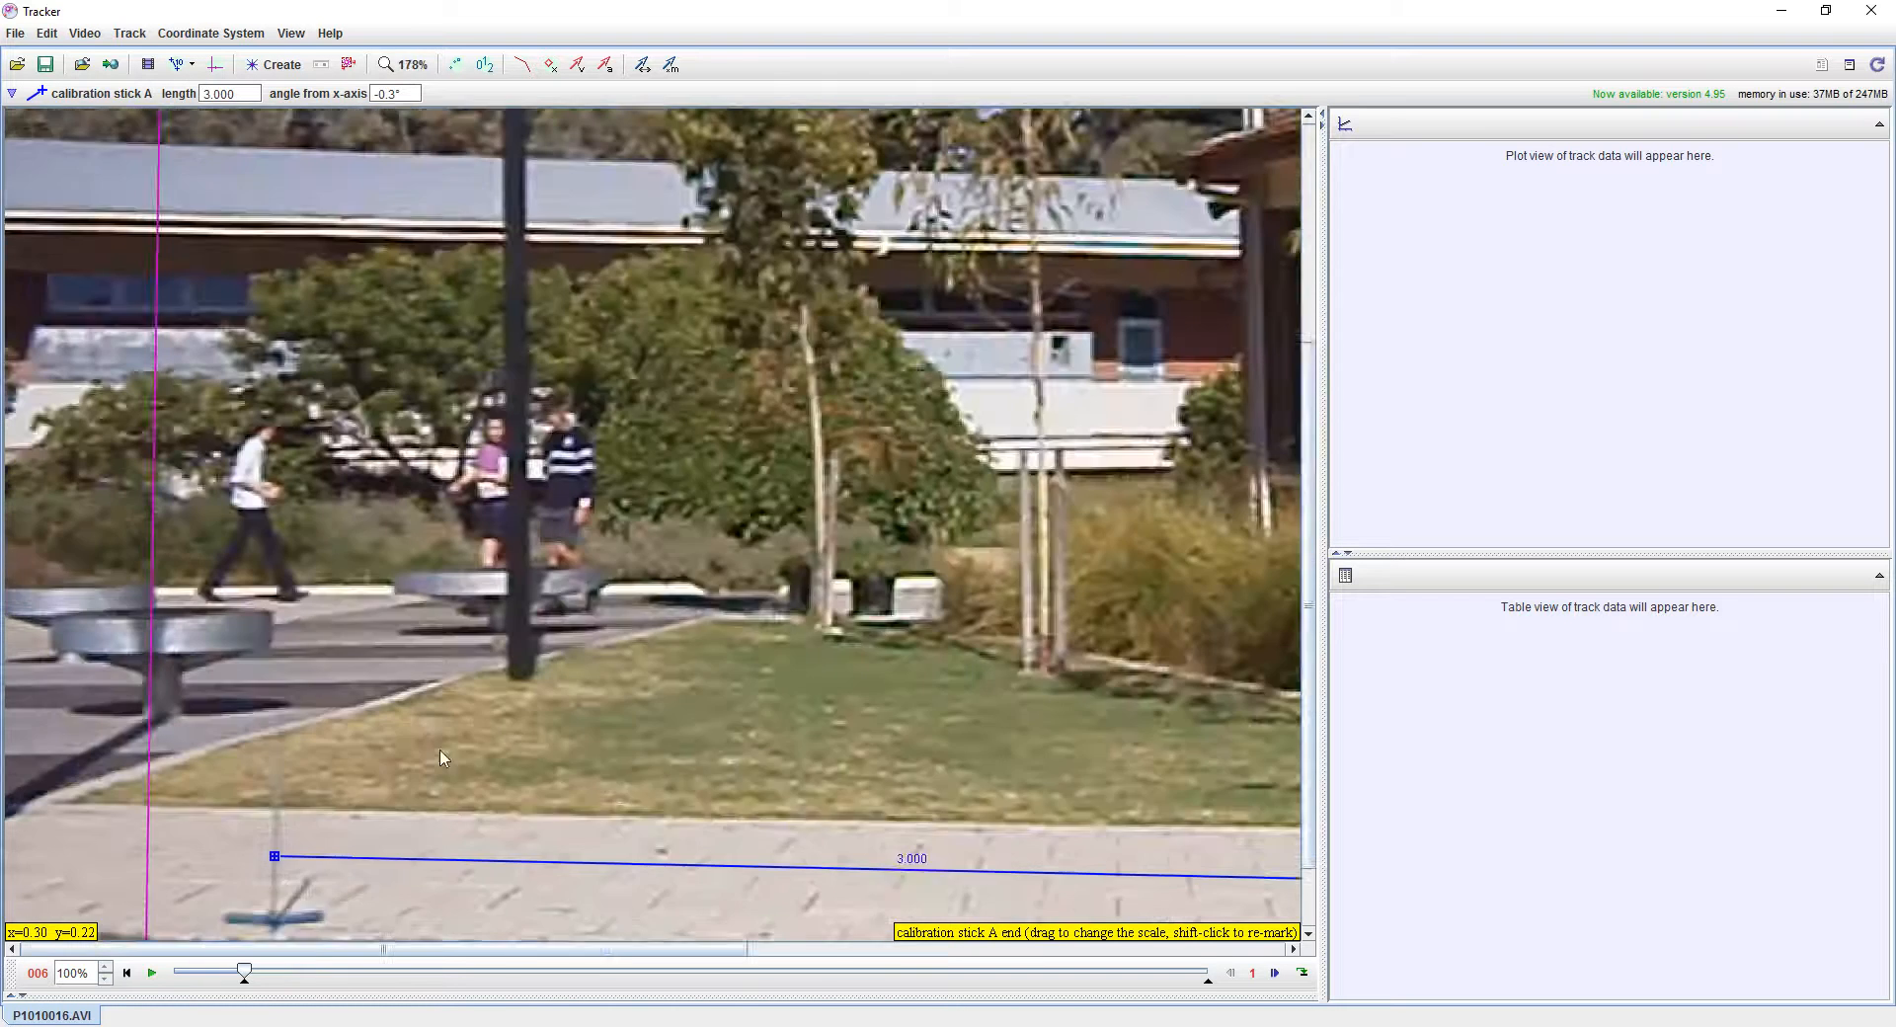
{"action": "scroll", "coordinate": [442, 757], "scroll_direction": "down", "scroll_amount": 2}
{"action": "left_click", "coordinate": [426, 66]}
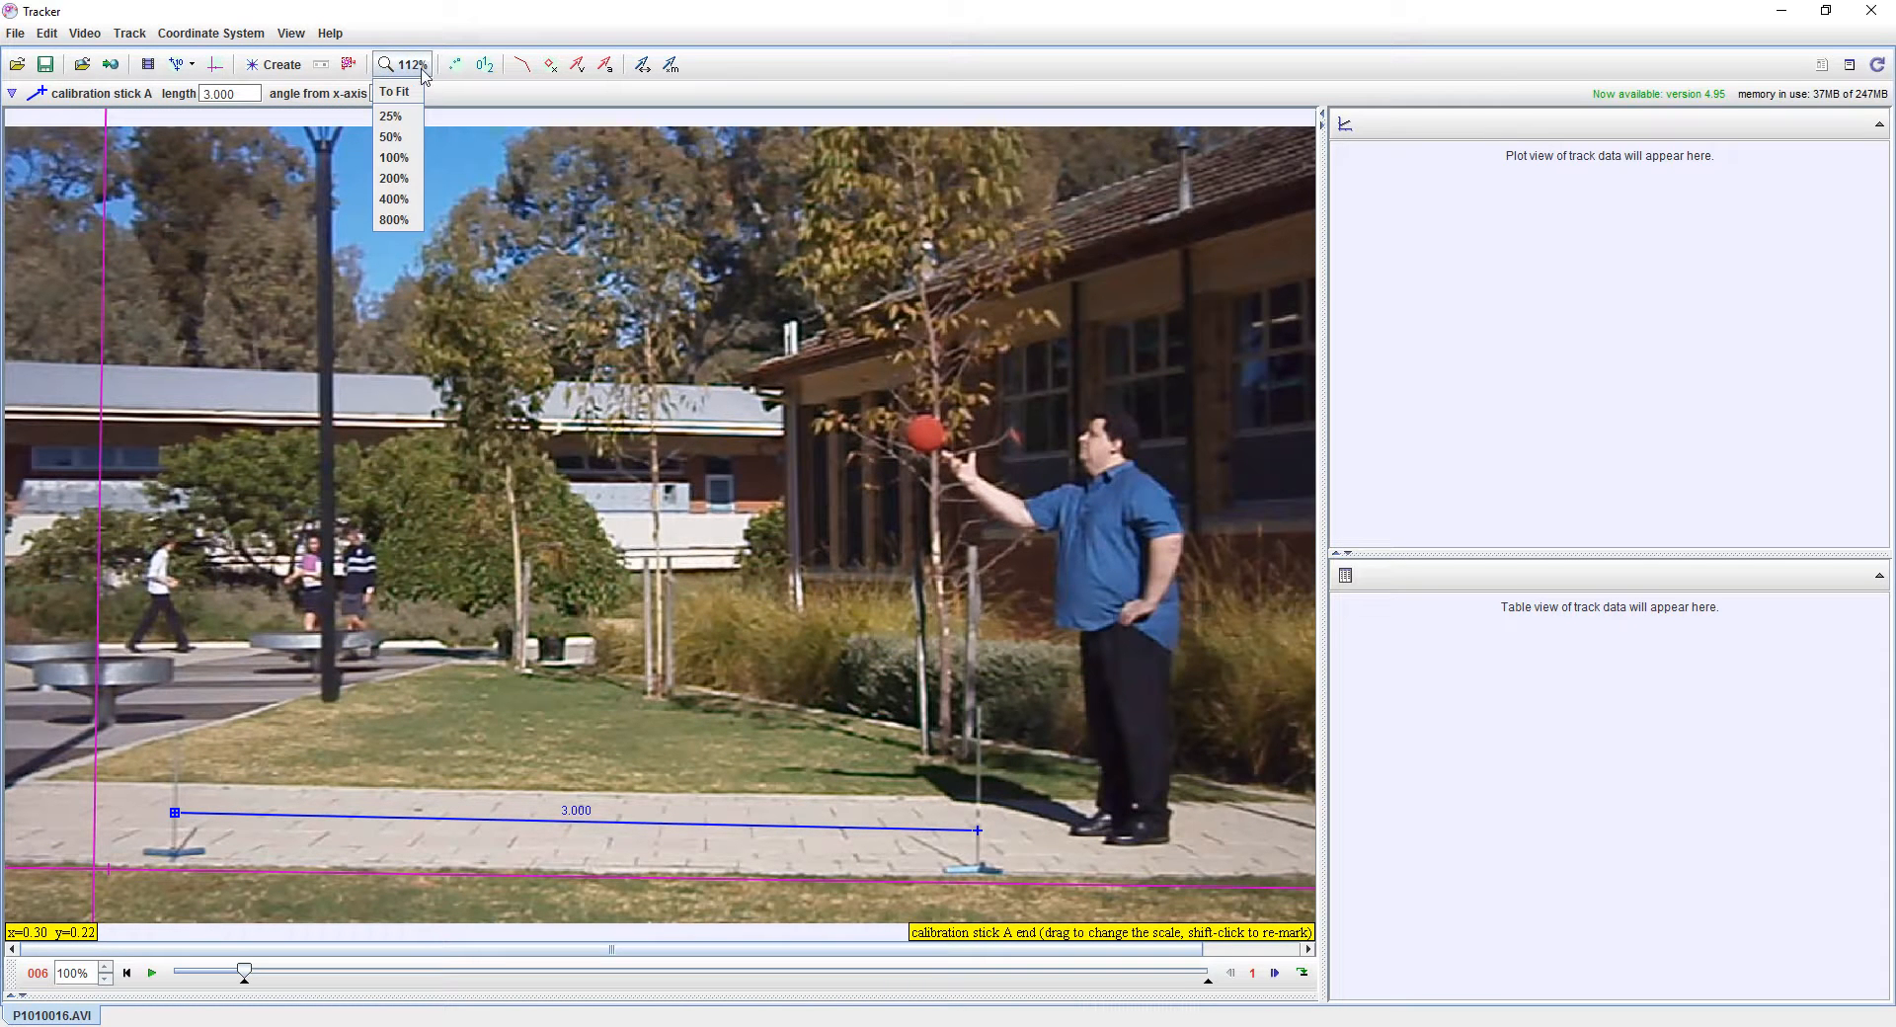
{"action": "left_click", "coordinate": [877, 17]}
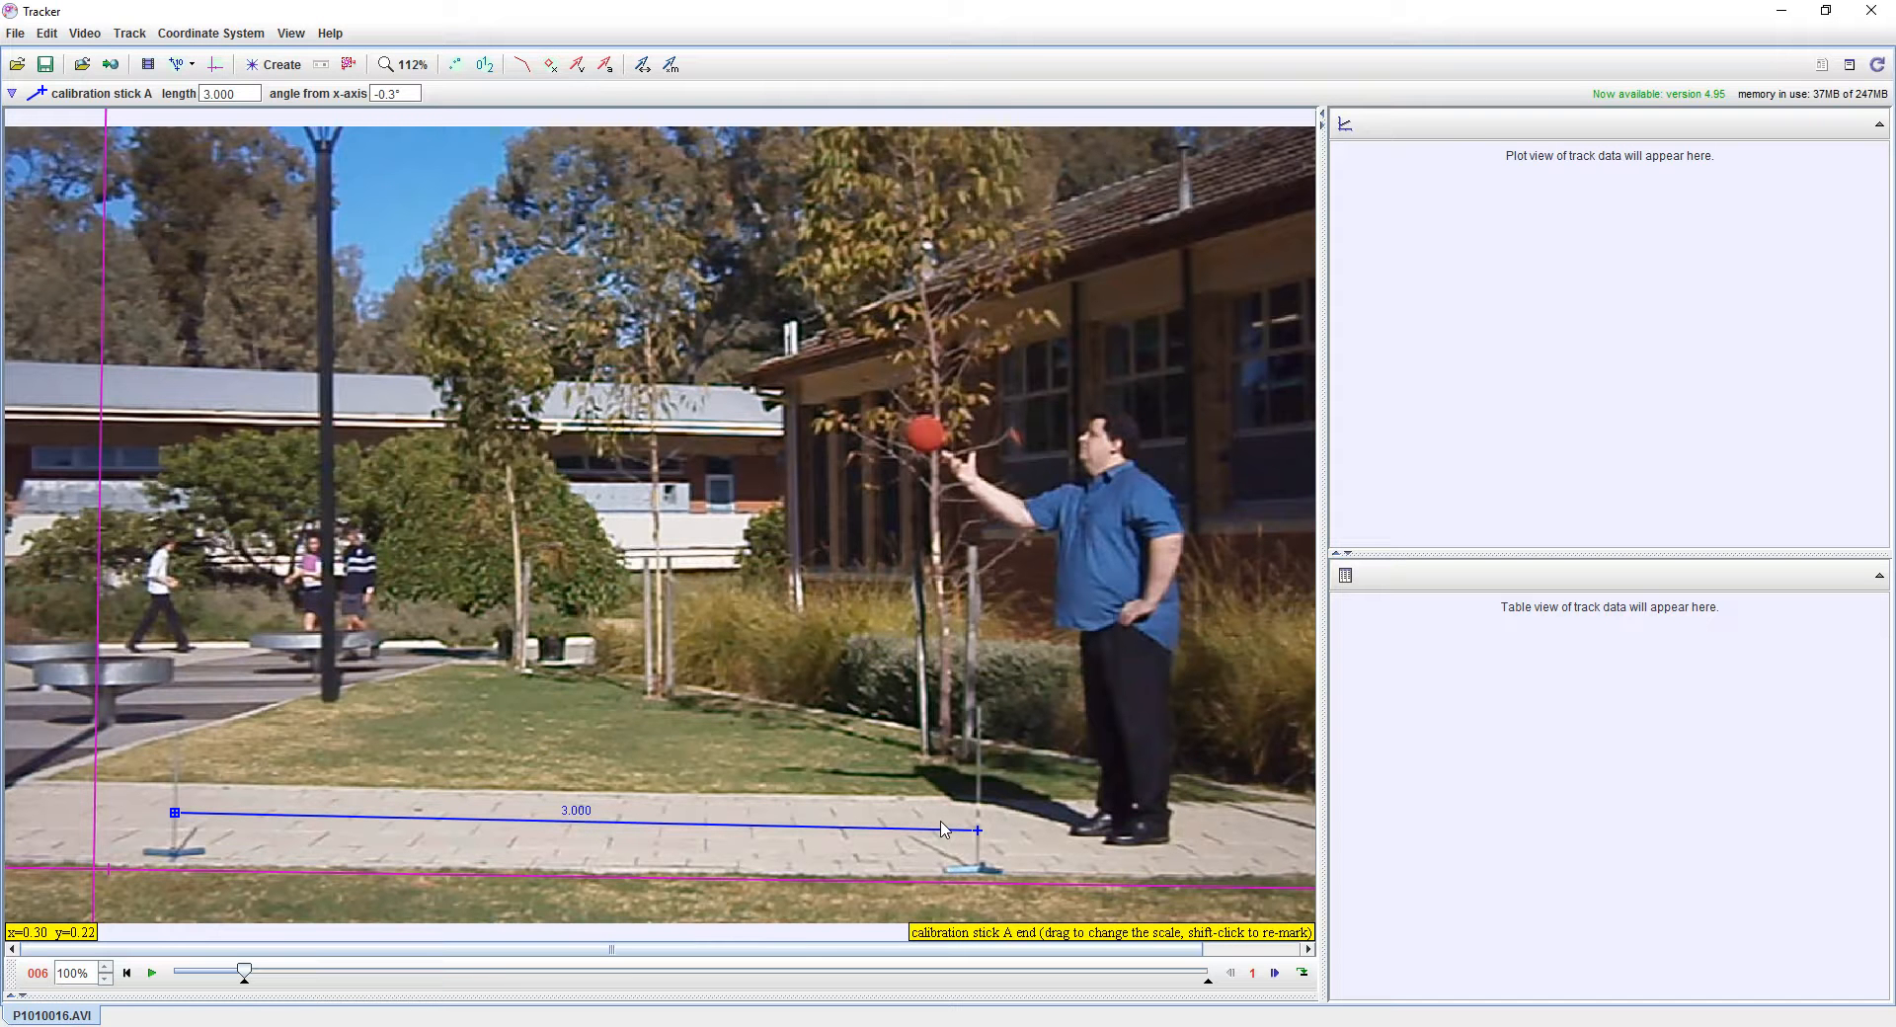
Create a point mass track and mark the centre of the red ball in frame 6
{"action": "left_click", "coordinate": [274, 64]}
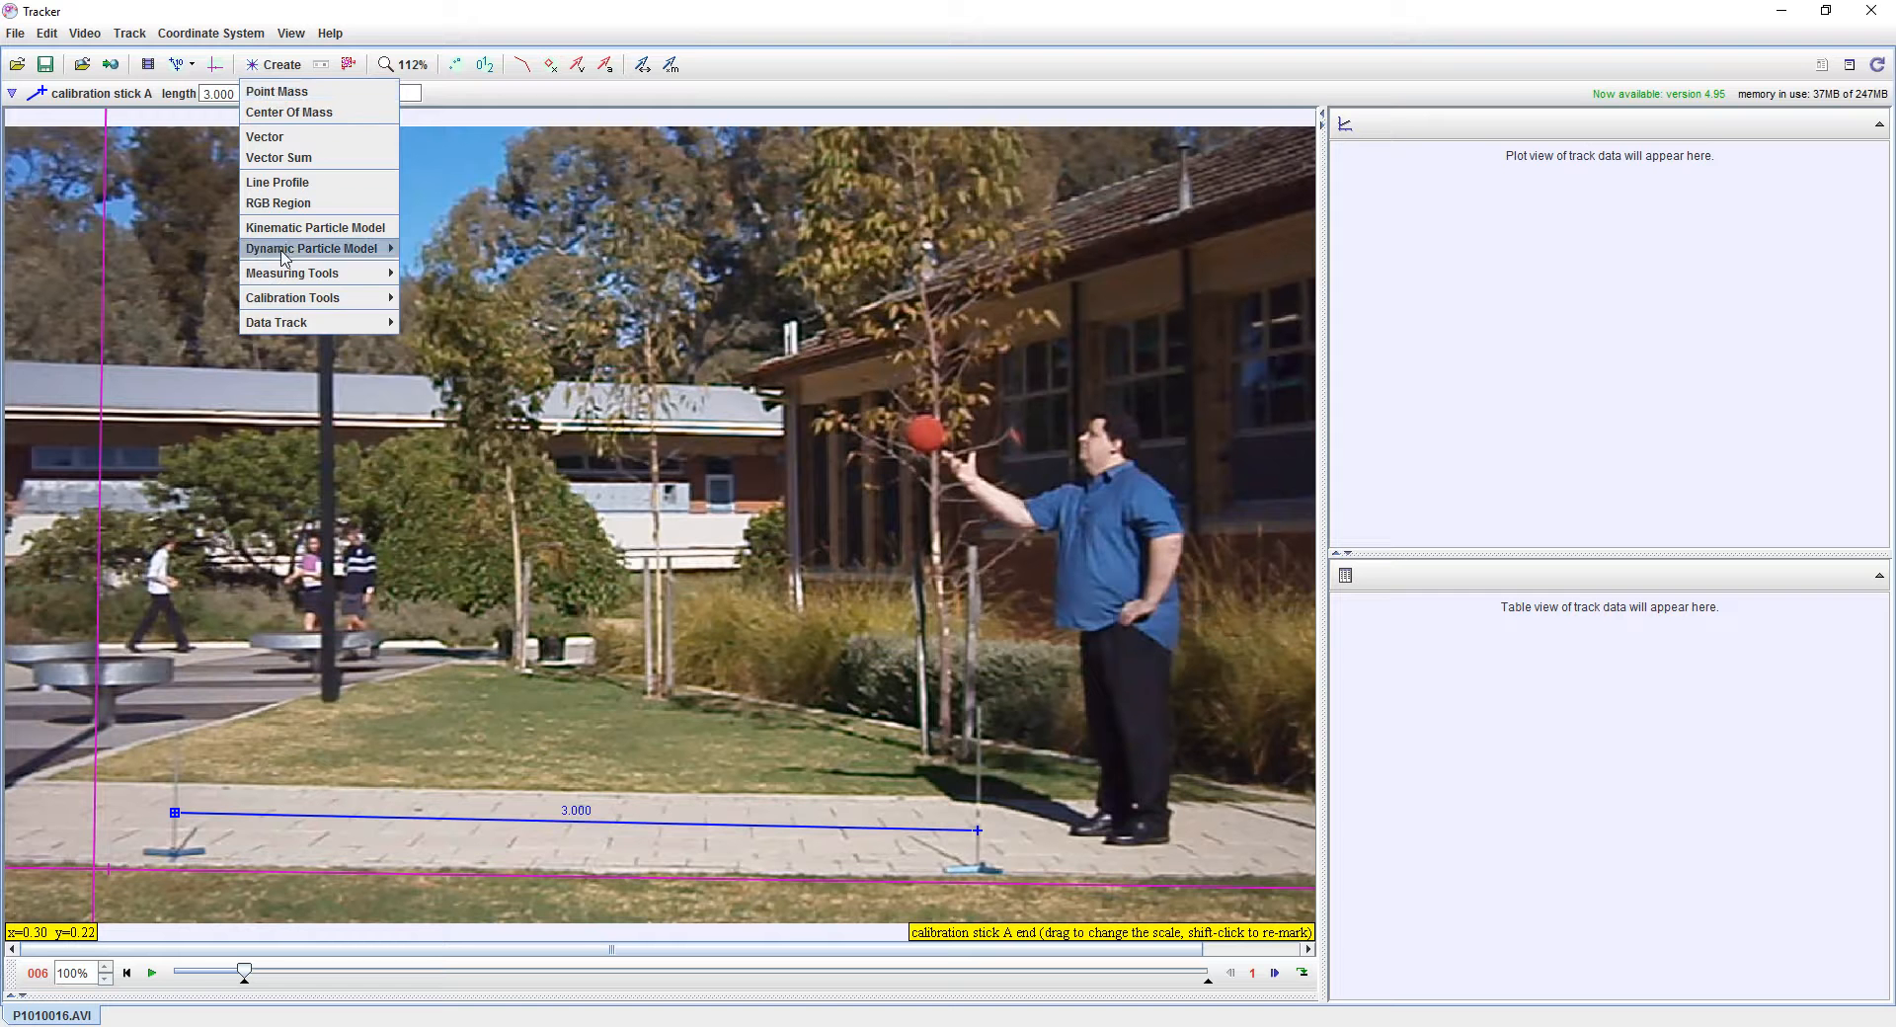
{"action": "left_click", "coordinate": [288, 92]}
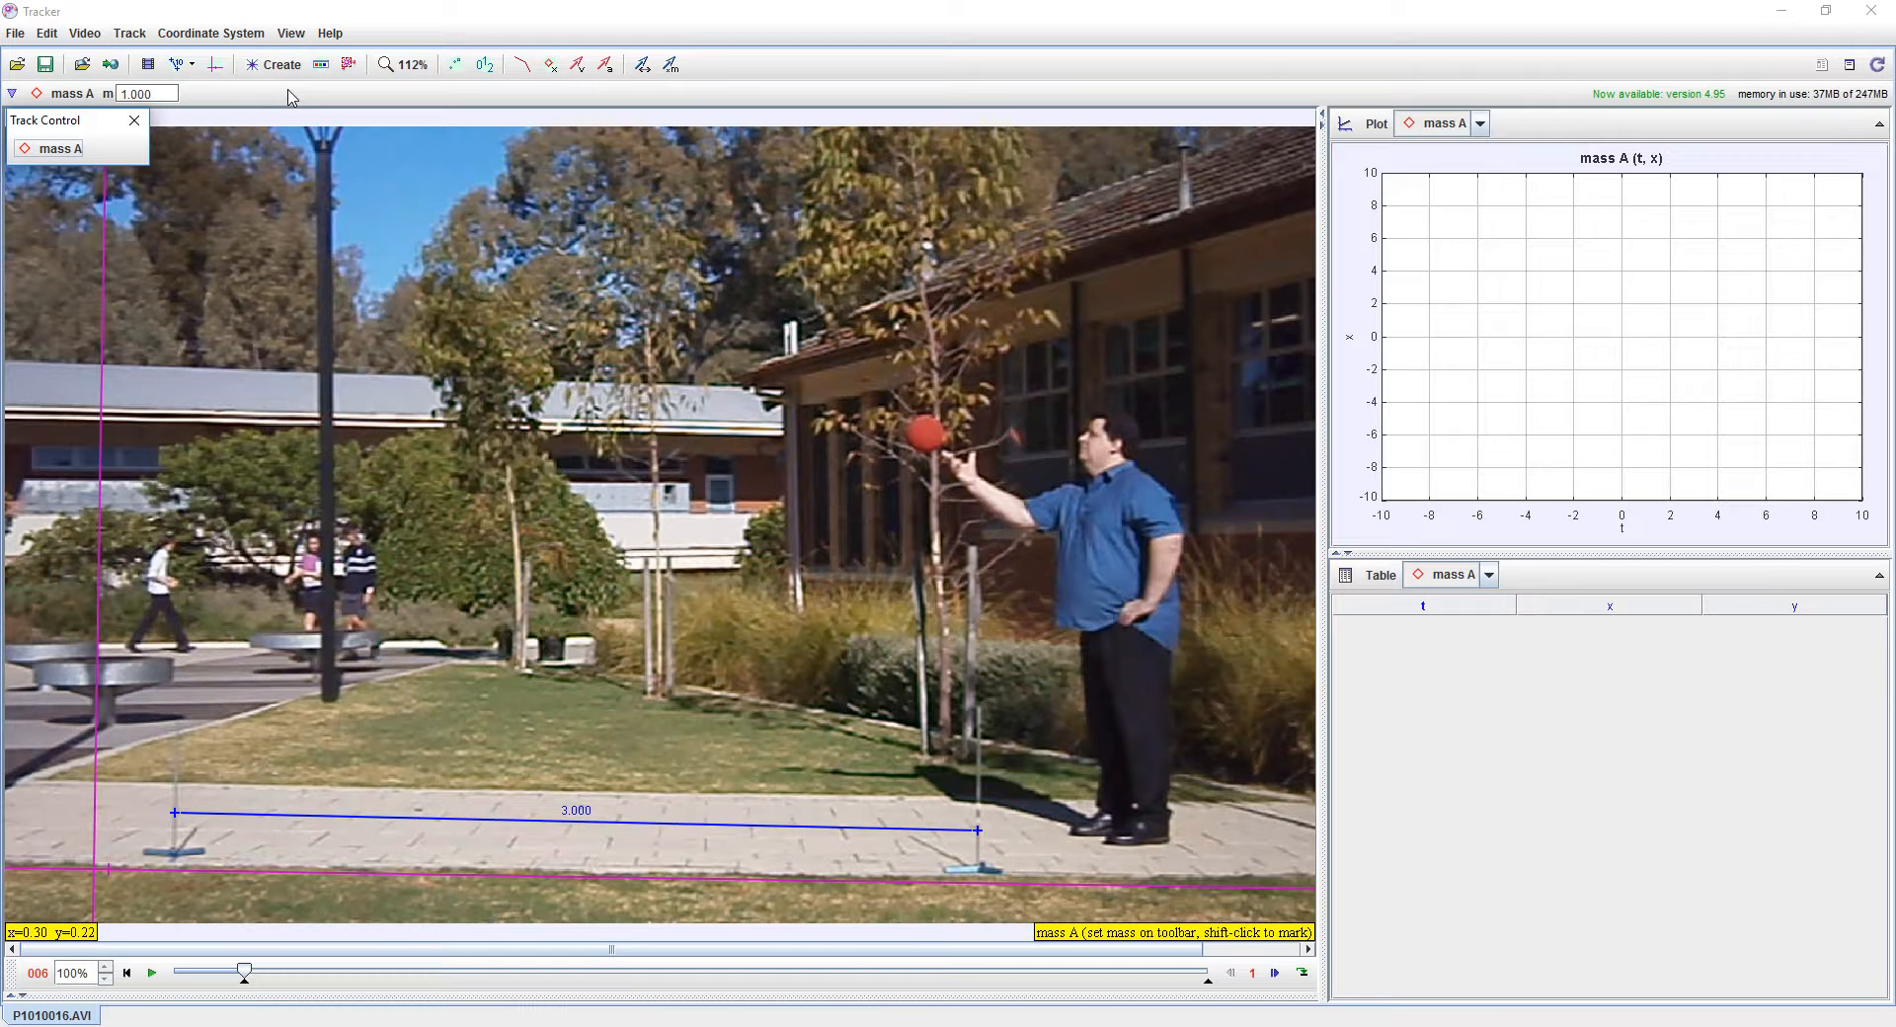
{"action": "scroll", "coordinate": [973, 484], "scroll_direction": "up", "scroll_amount": 8}
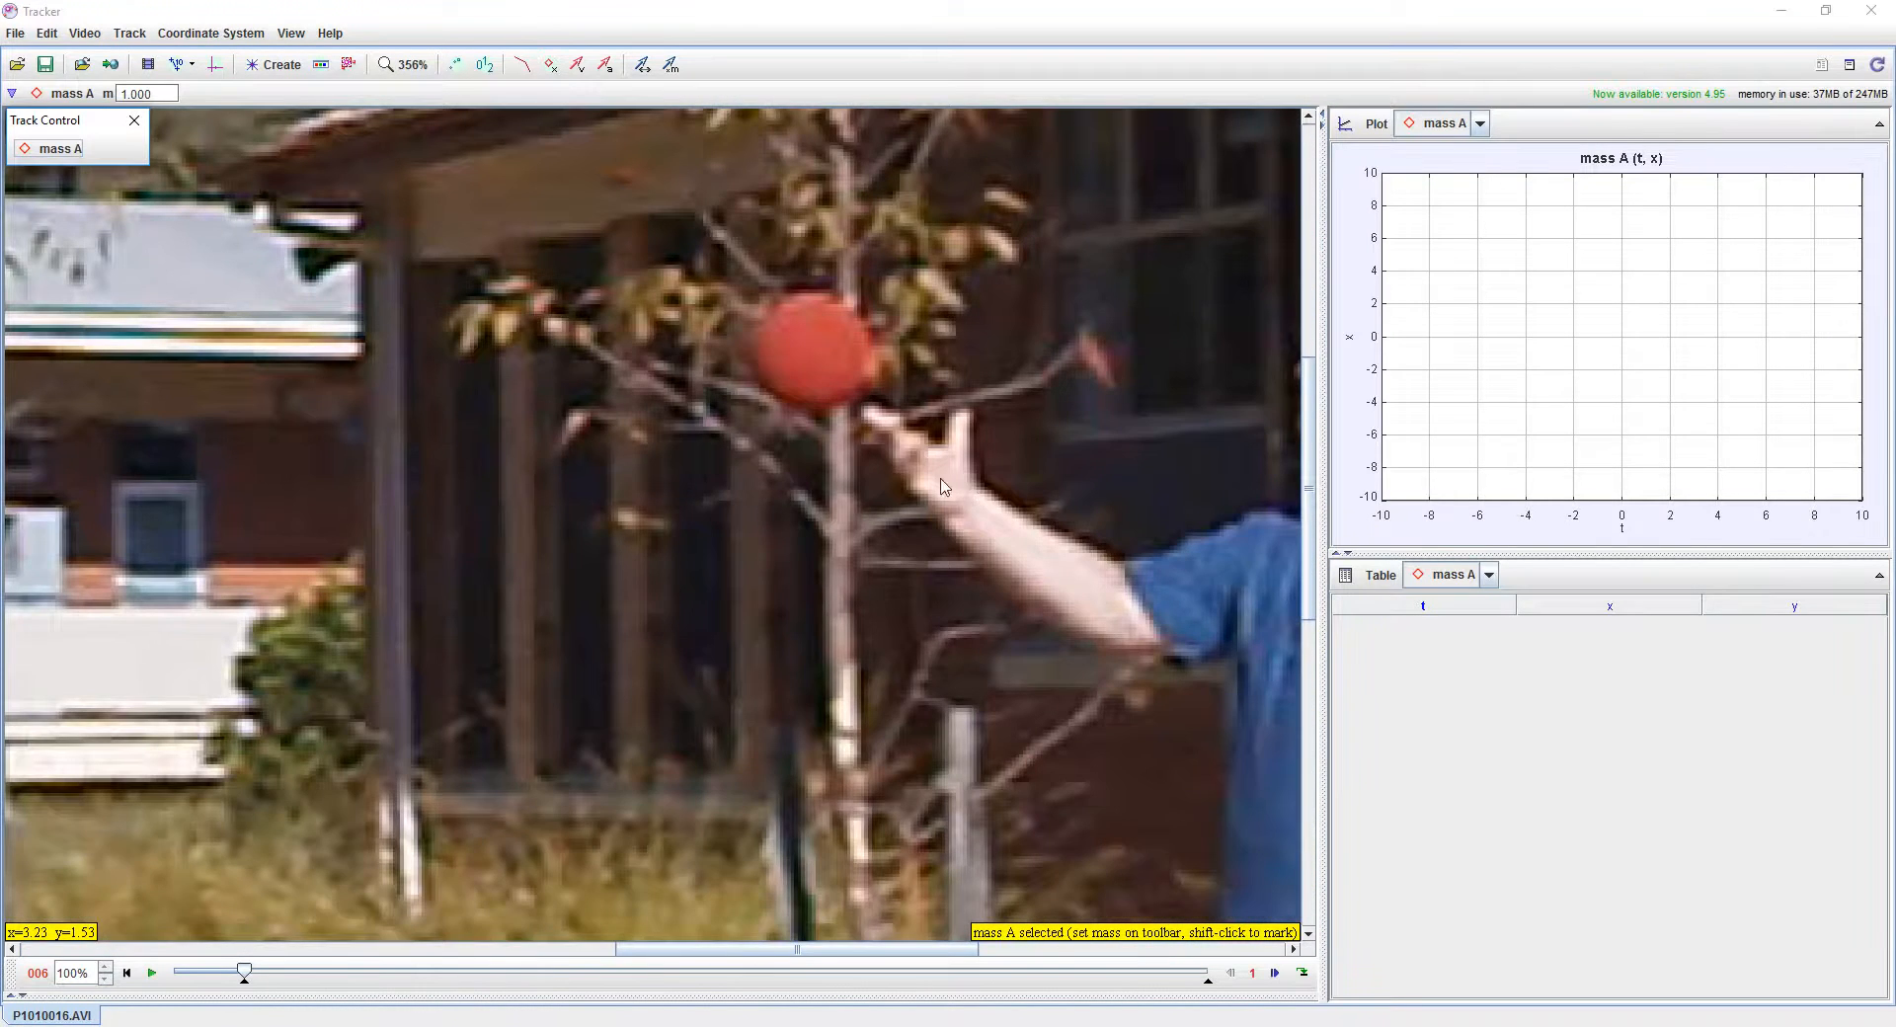
{"action": "scroll", "coordinate": [968, 479], "scroll_direction": "up", "scroll_amount": 3}
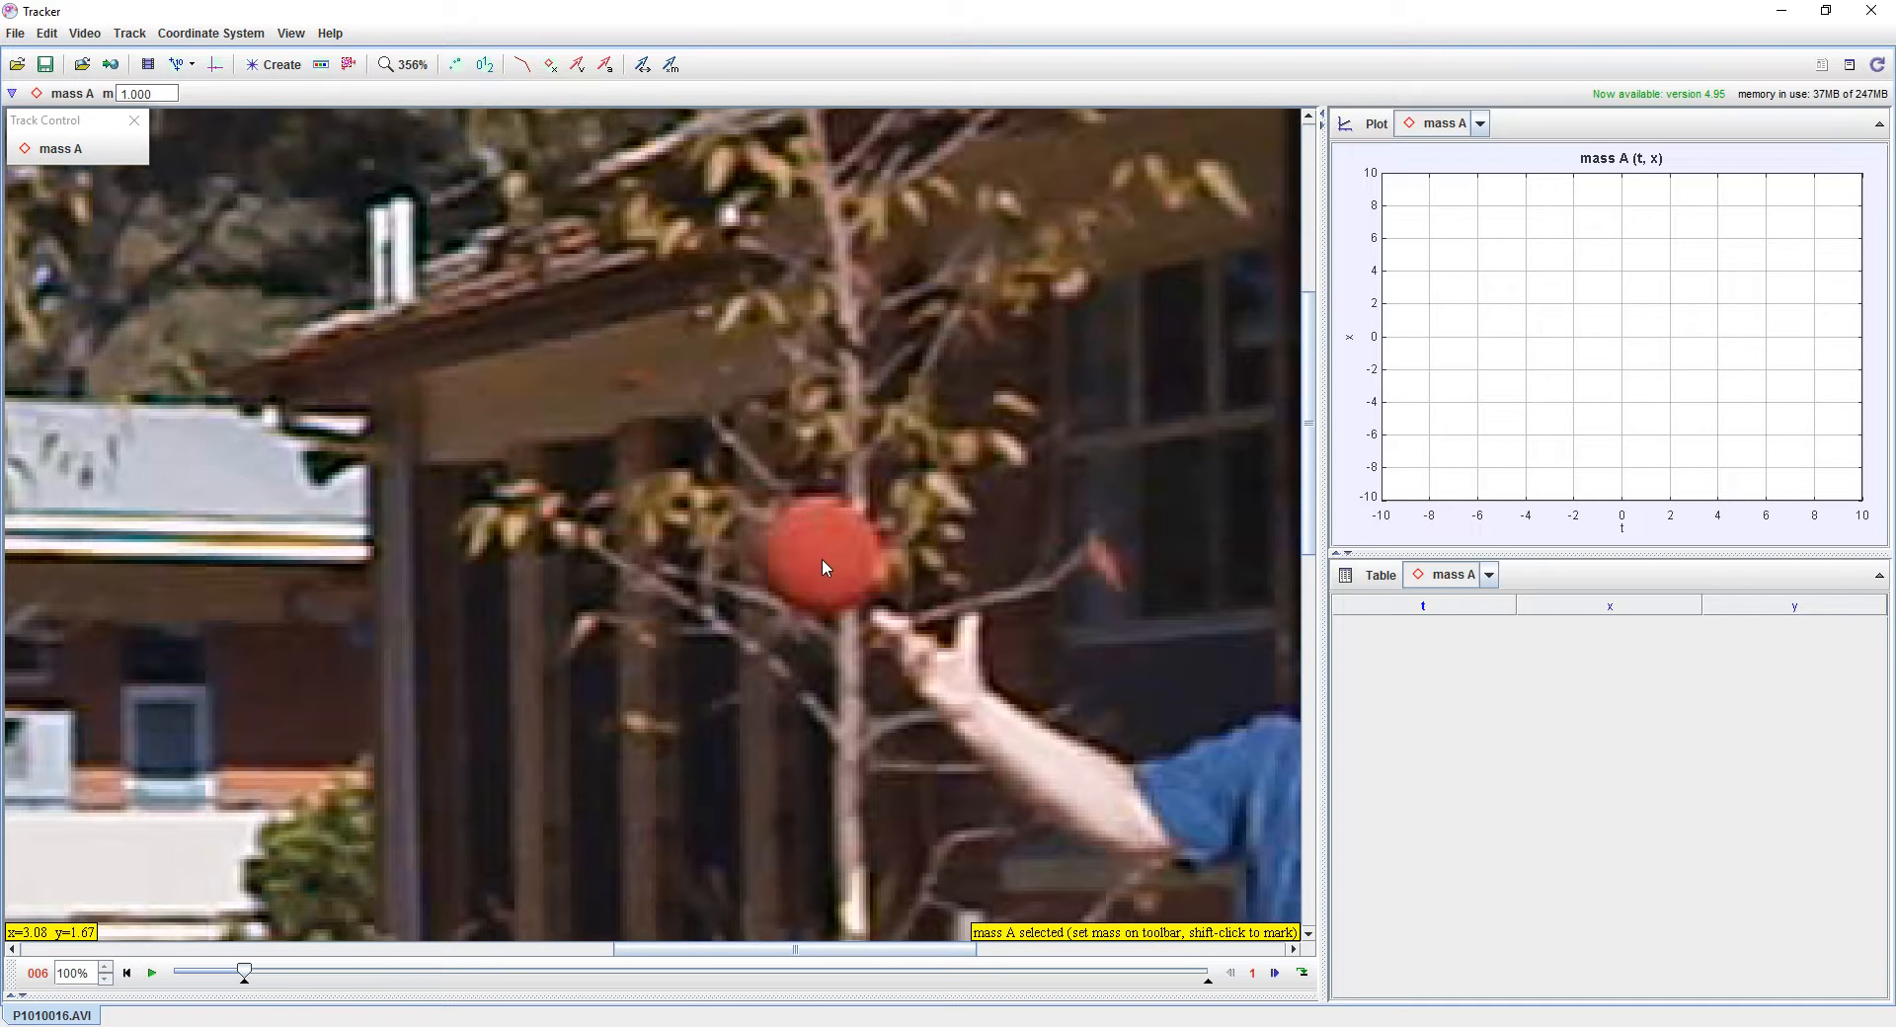
{"action": "key", "text": "shift"}
{"action": "key", "text": "shift"}
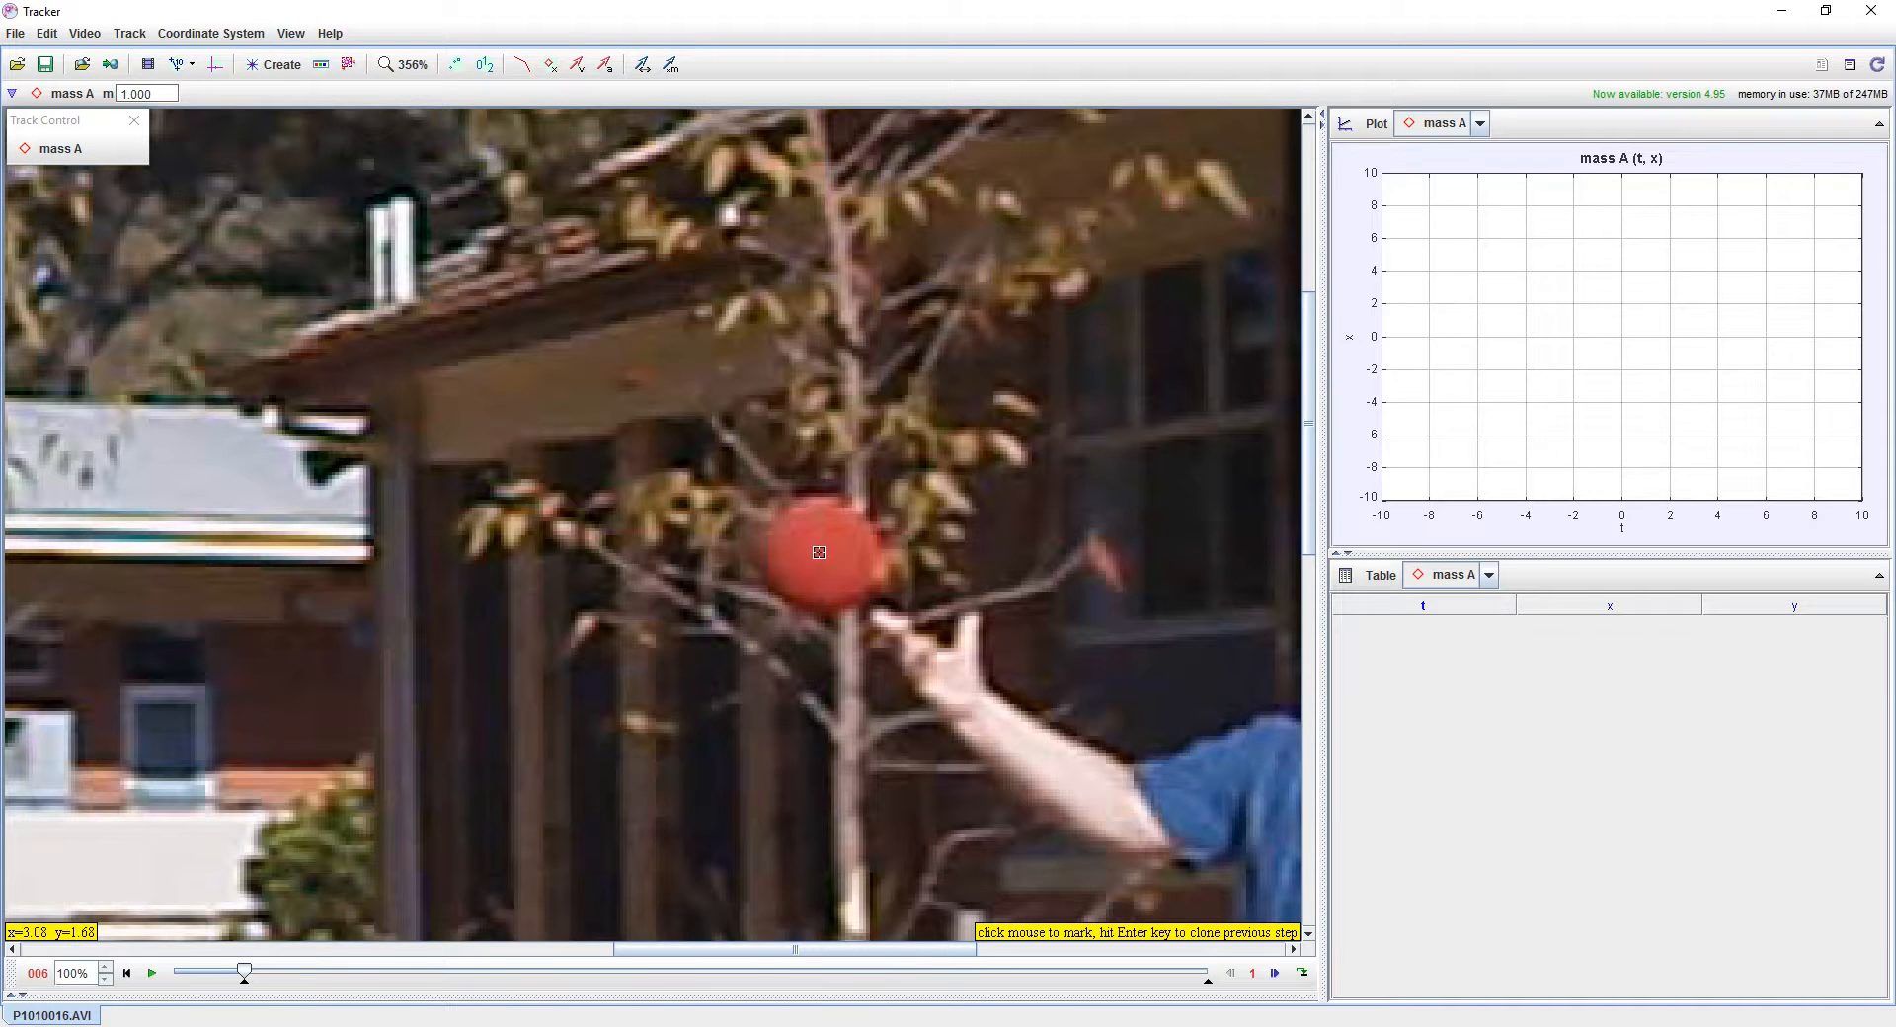
{"action": "left_click", "coordinate": [818, 552], "text": "shift"}
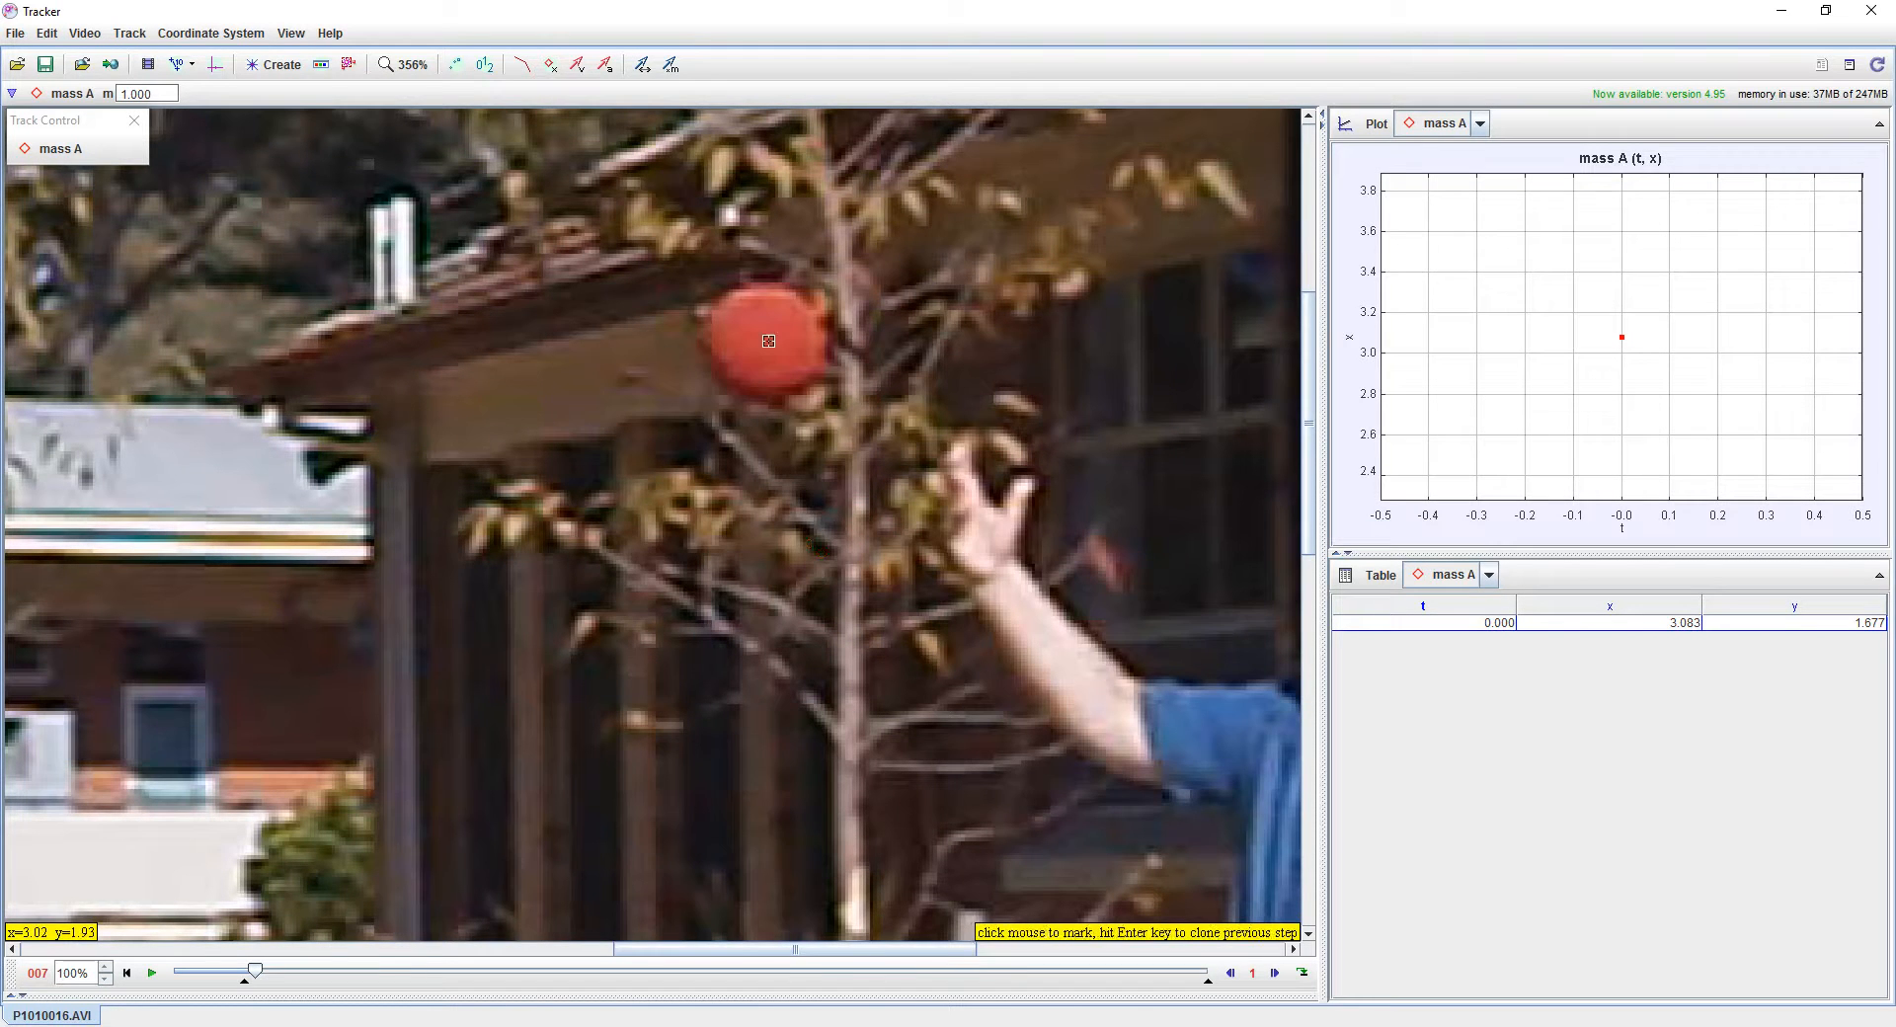
Mark the centre of the red ball for mass A in each frame from 7 to 14
{"action": "left_click", "coordinate": [769, 340], "text": "shift"}
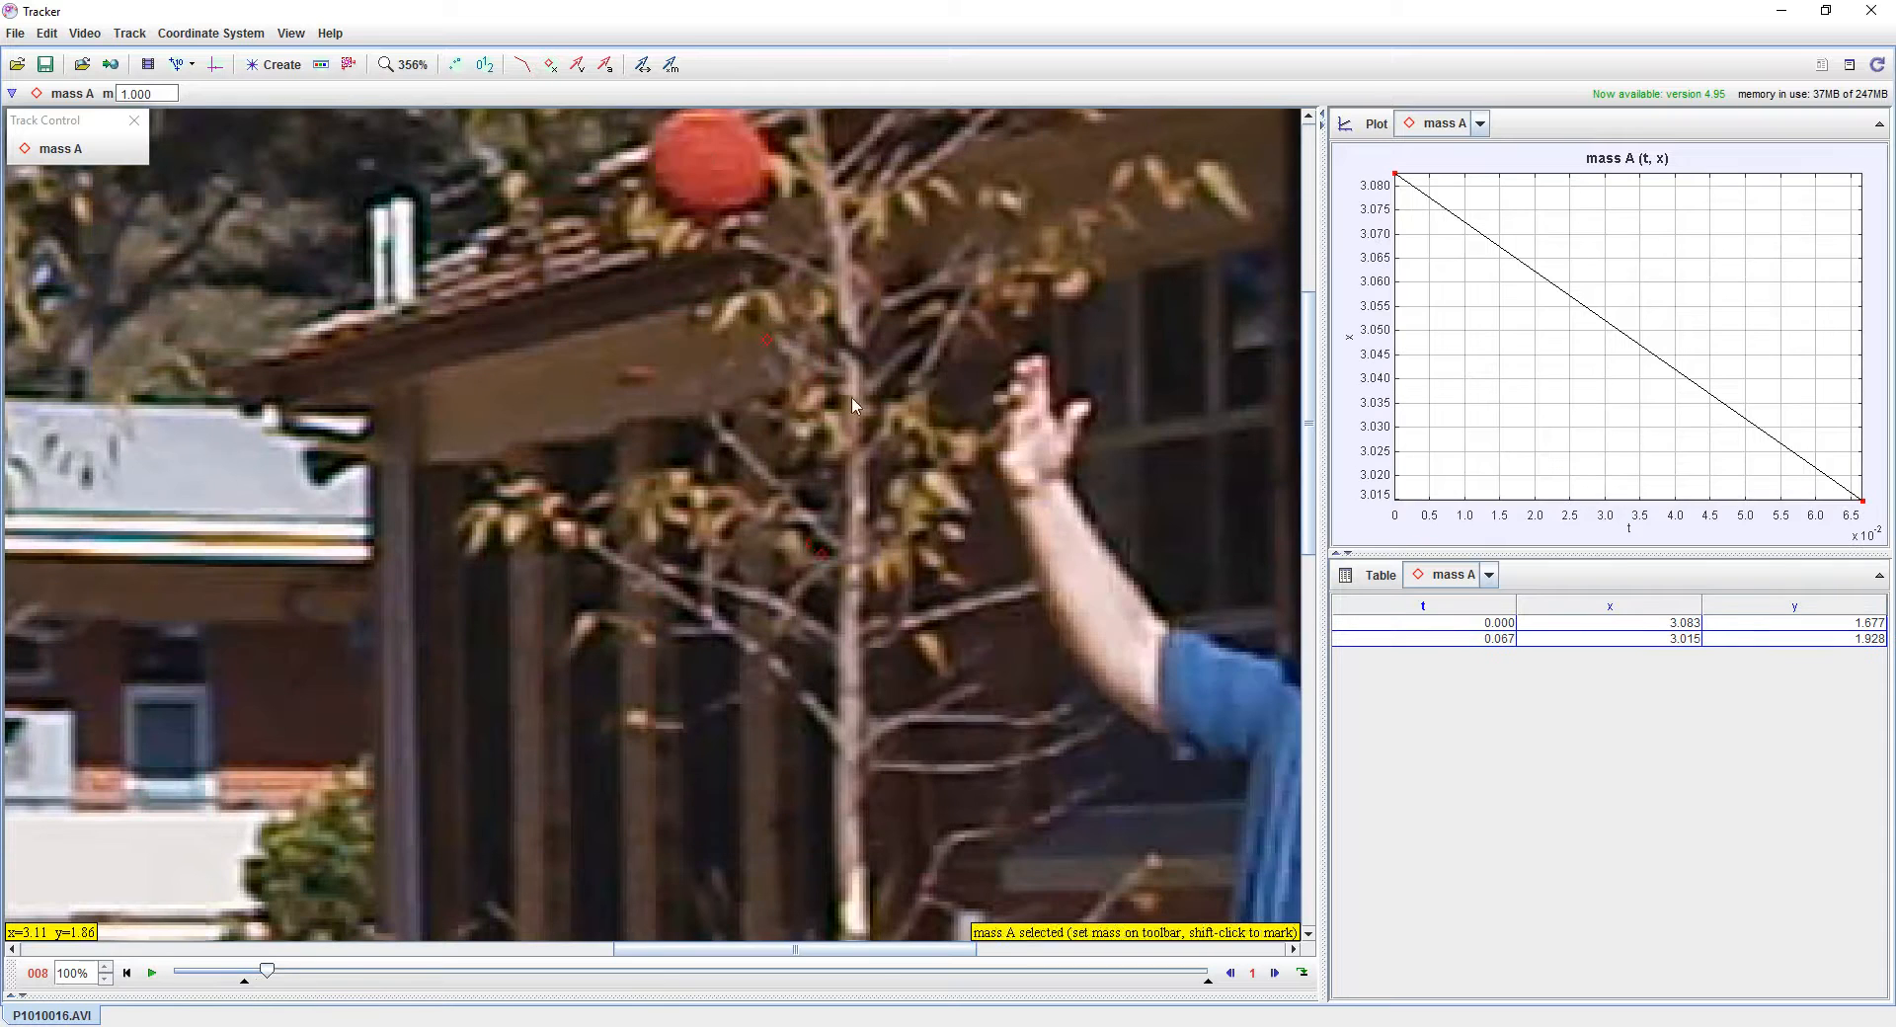
{"action": "left_click", "coordinate": [711, 162], "text": "shift"}
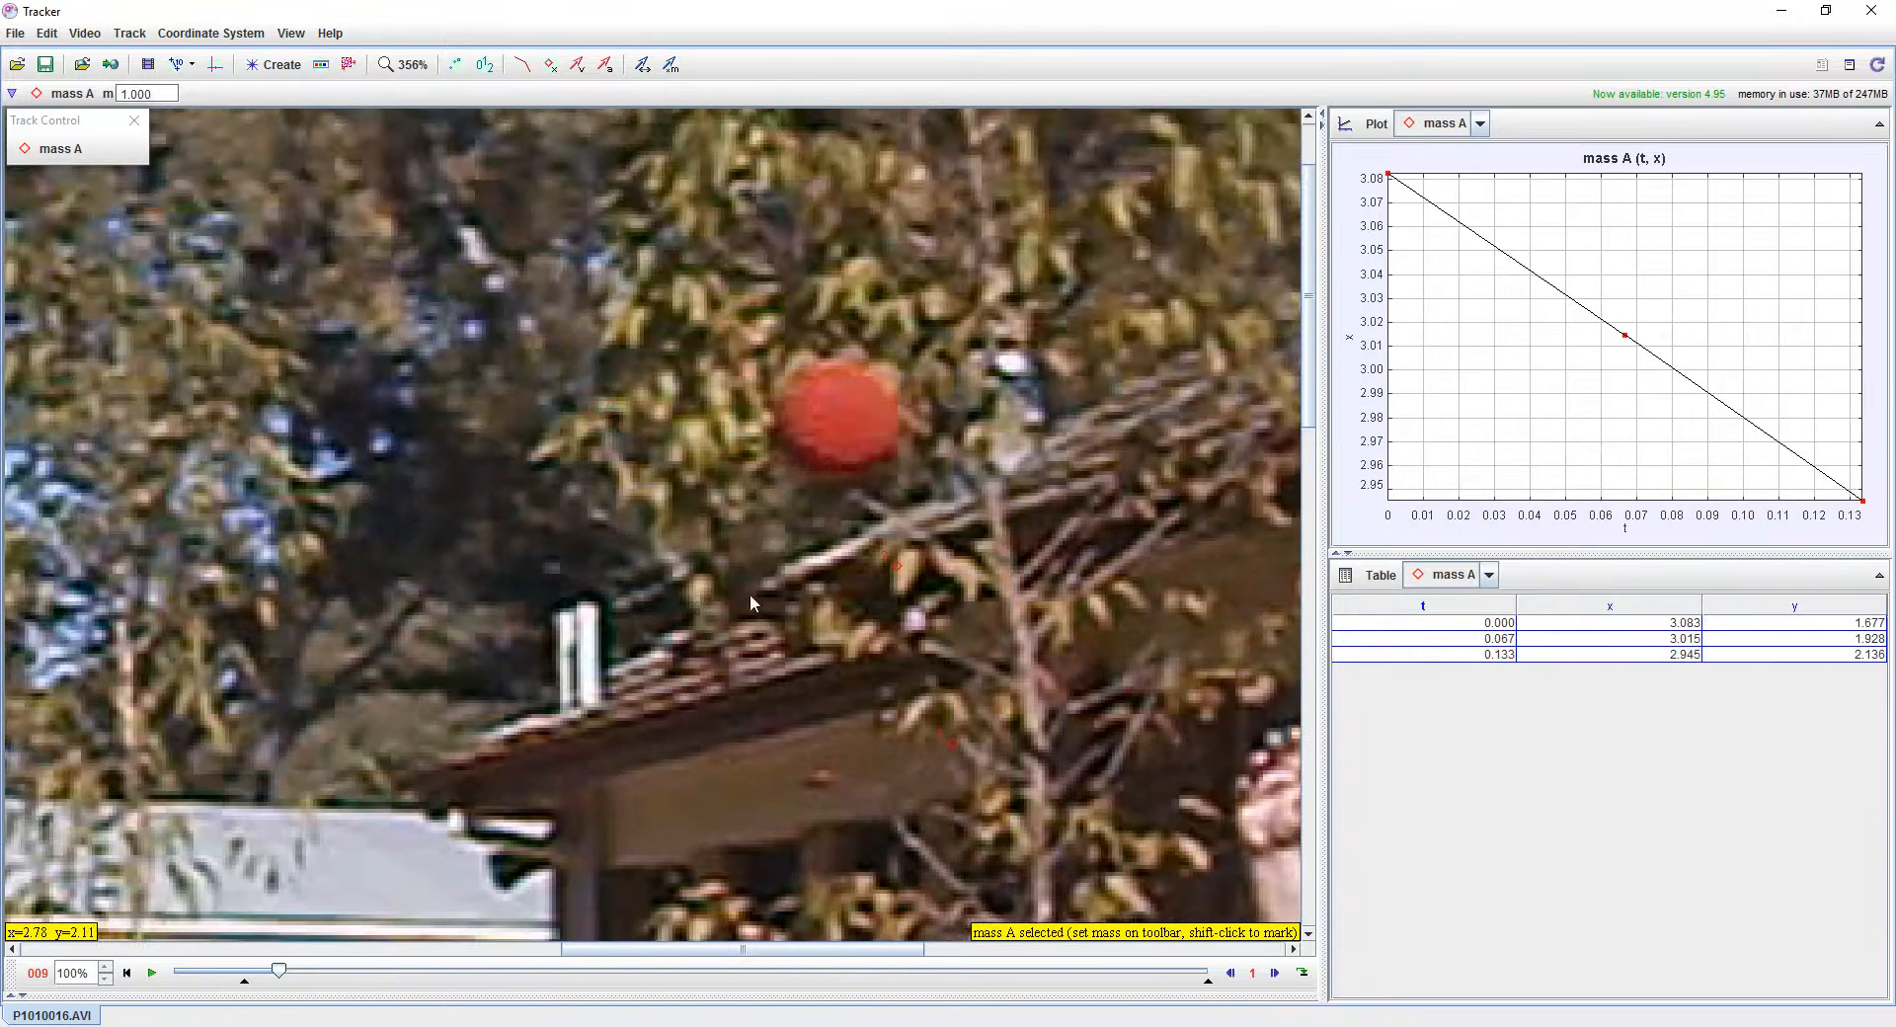
{"action": "left_click", "coordinate": [836, 418], "text": "shift"}
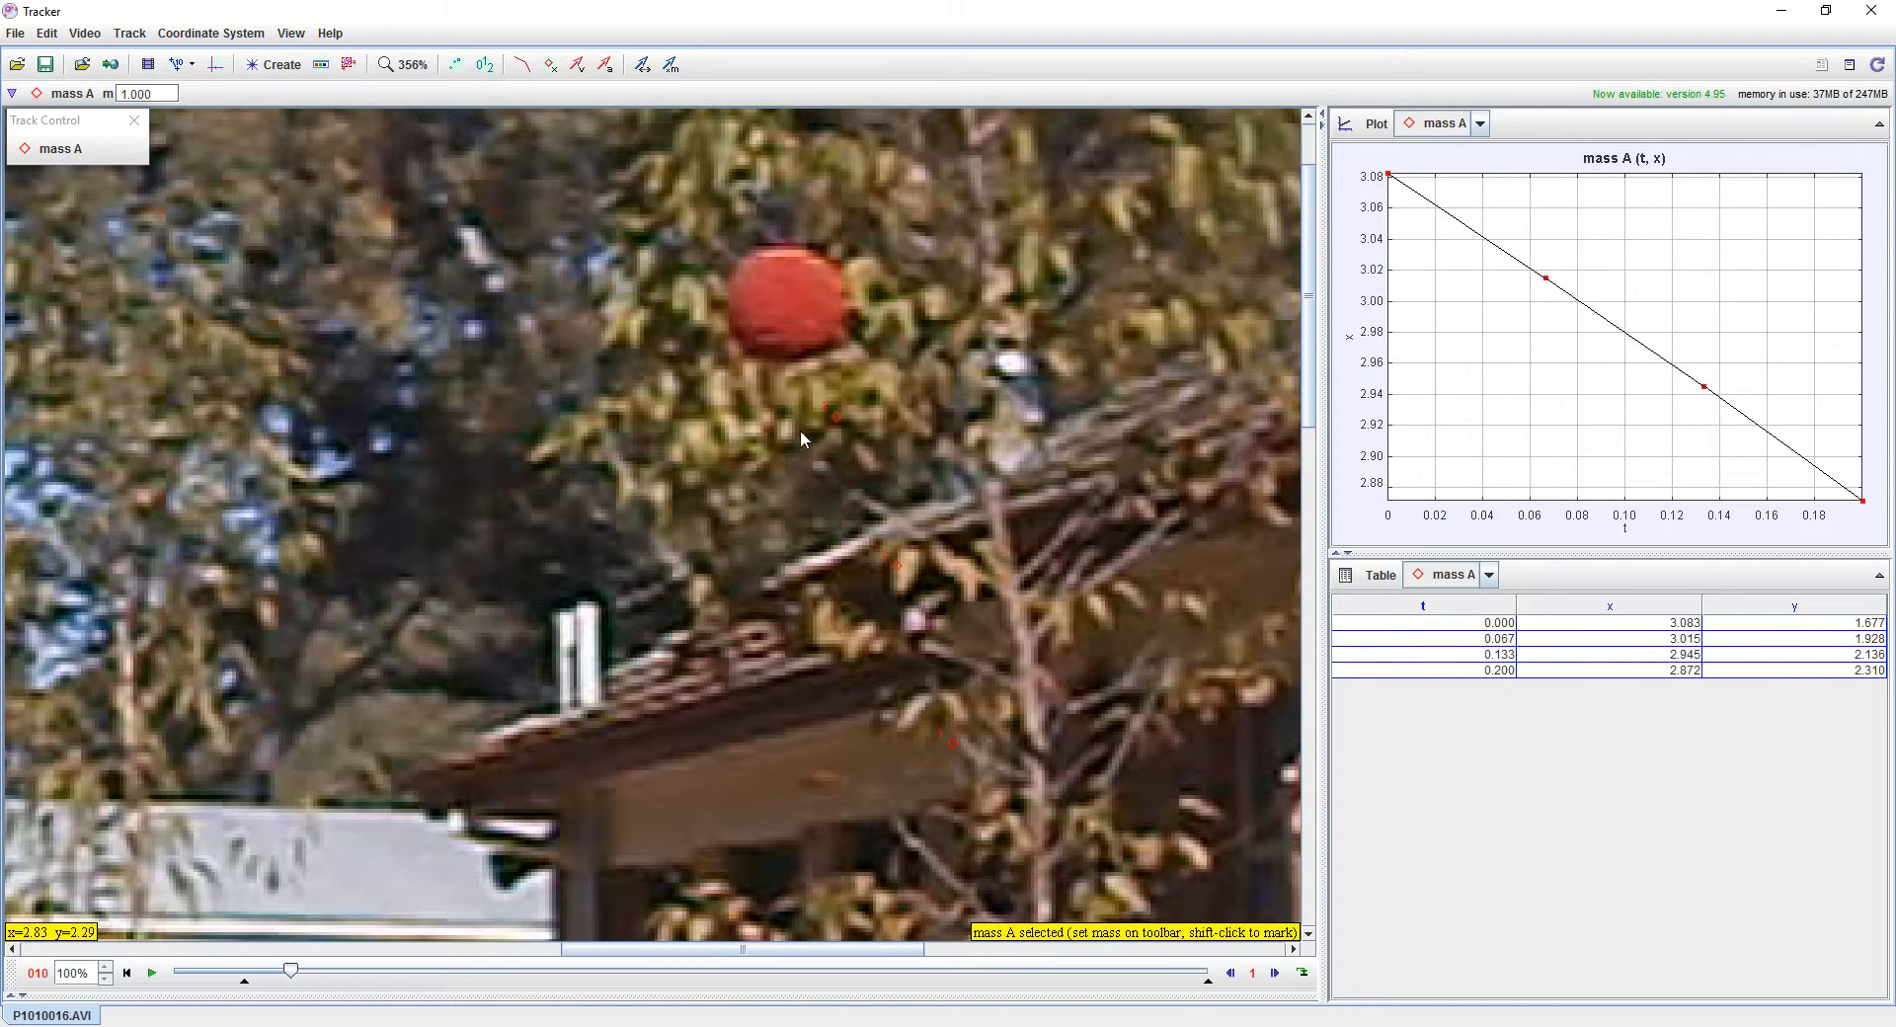
{"action": "left_click", "coordinate": [784, 300], "text": "shift"}
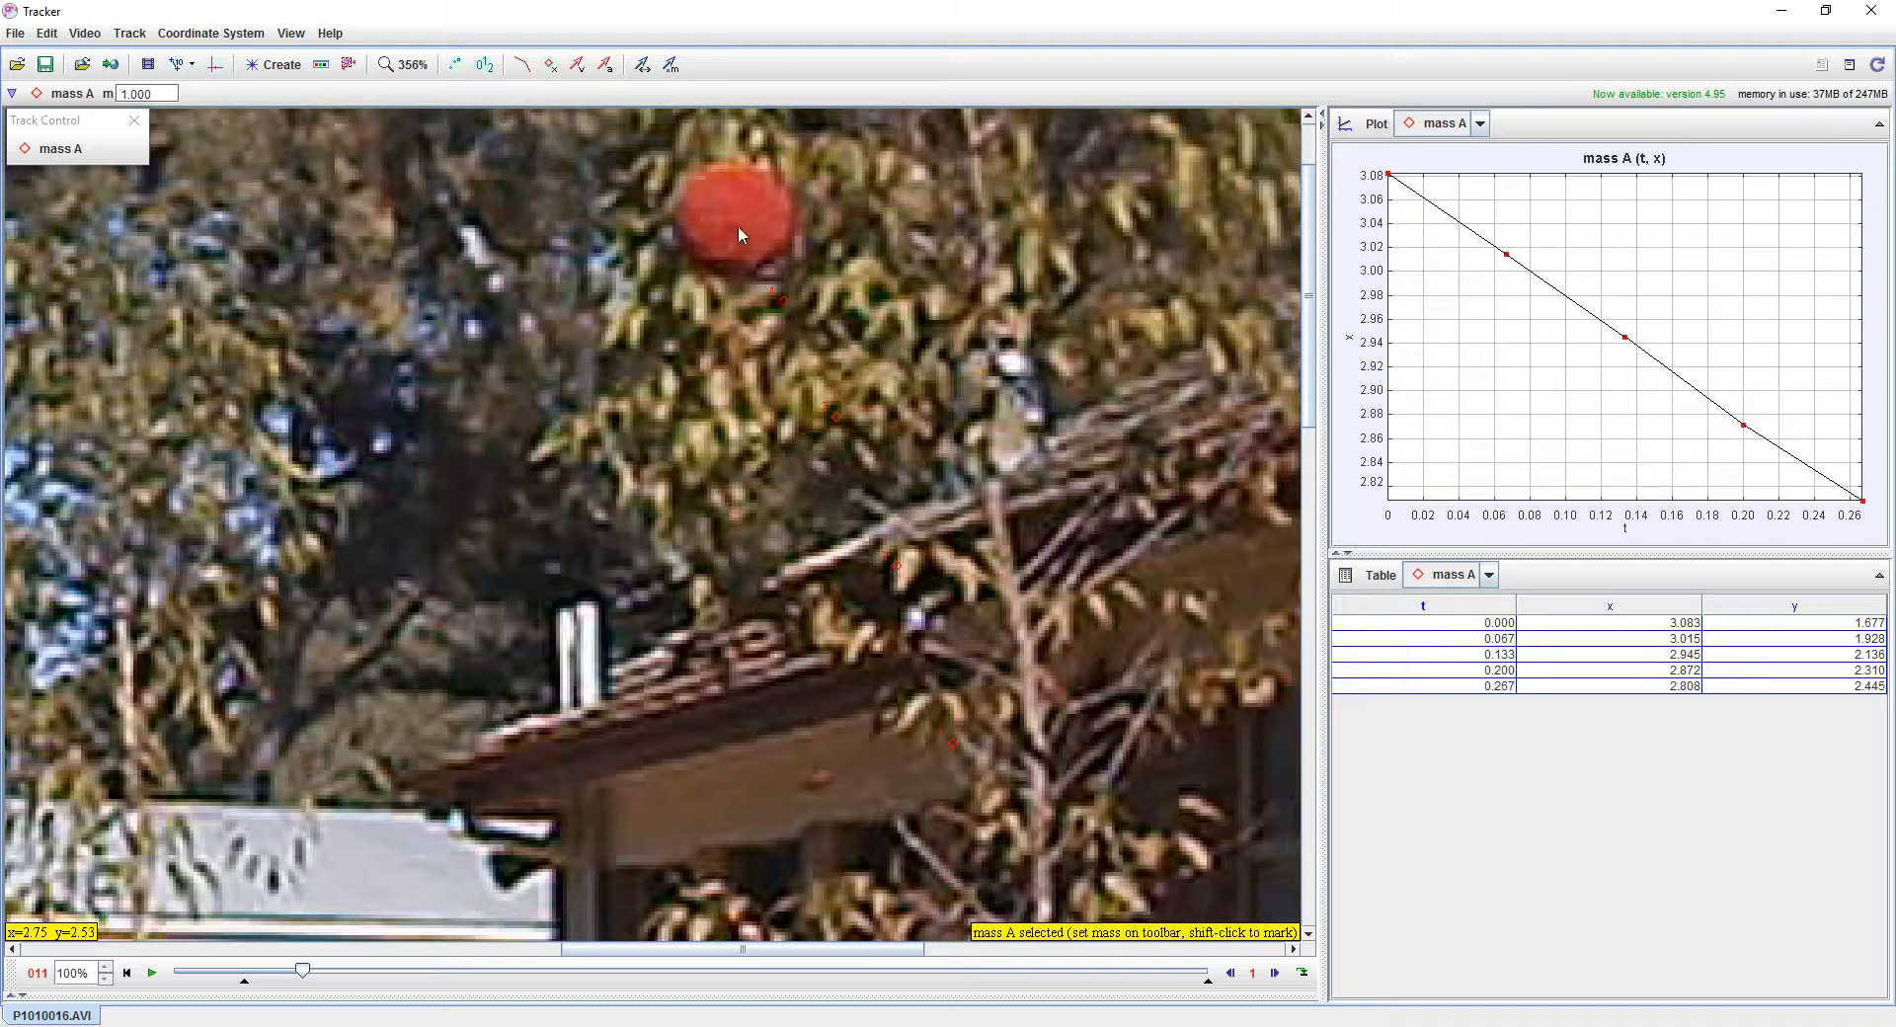
{"action": "left_click", "coordinate": [739, 229], "text": "shift"}
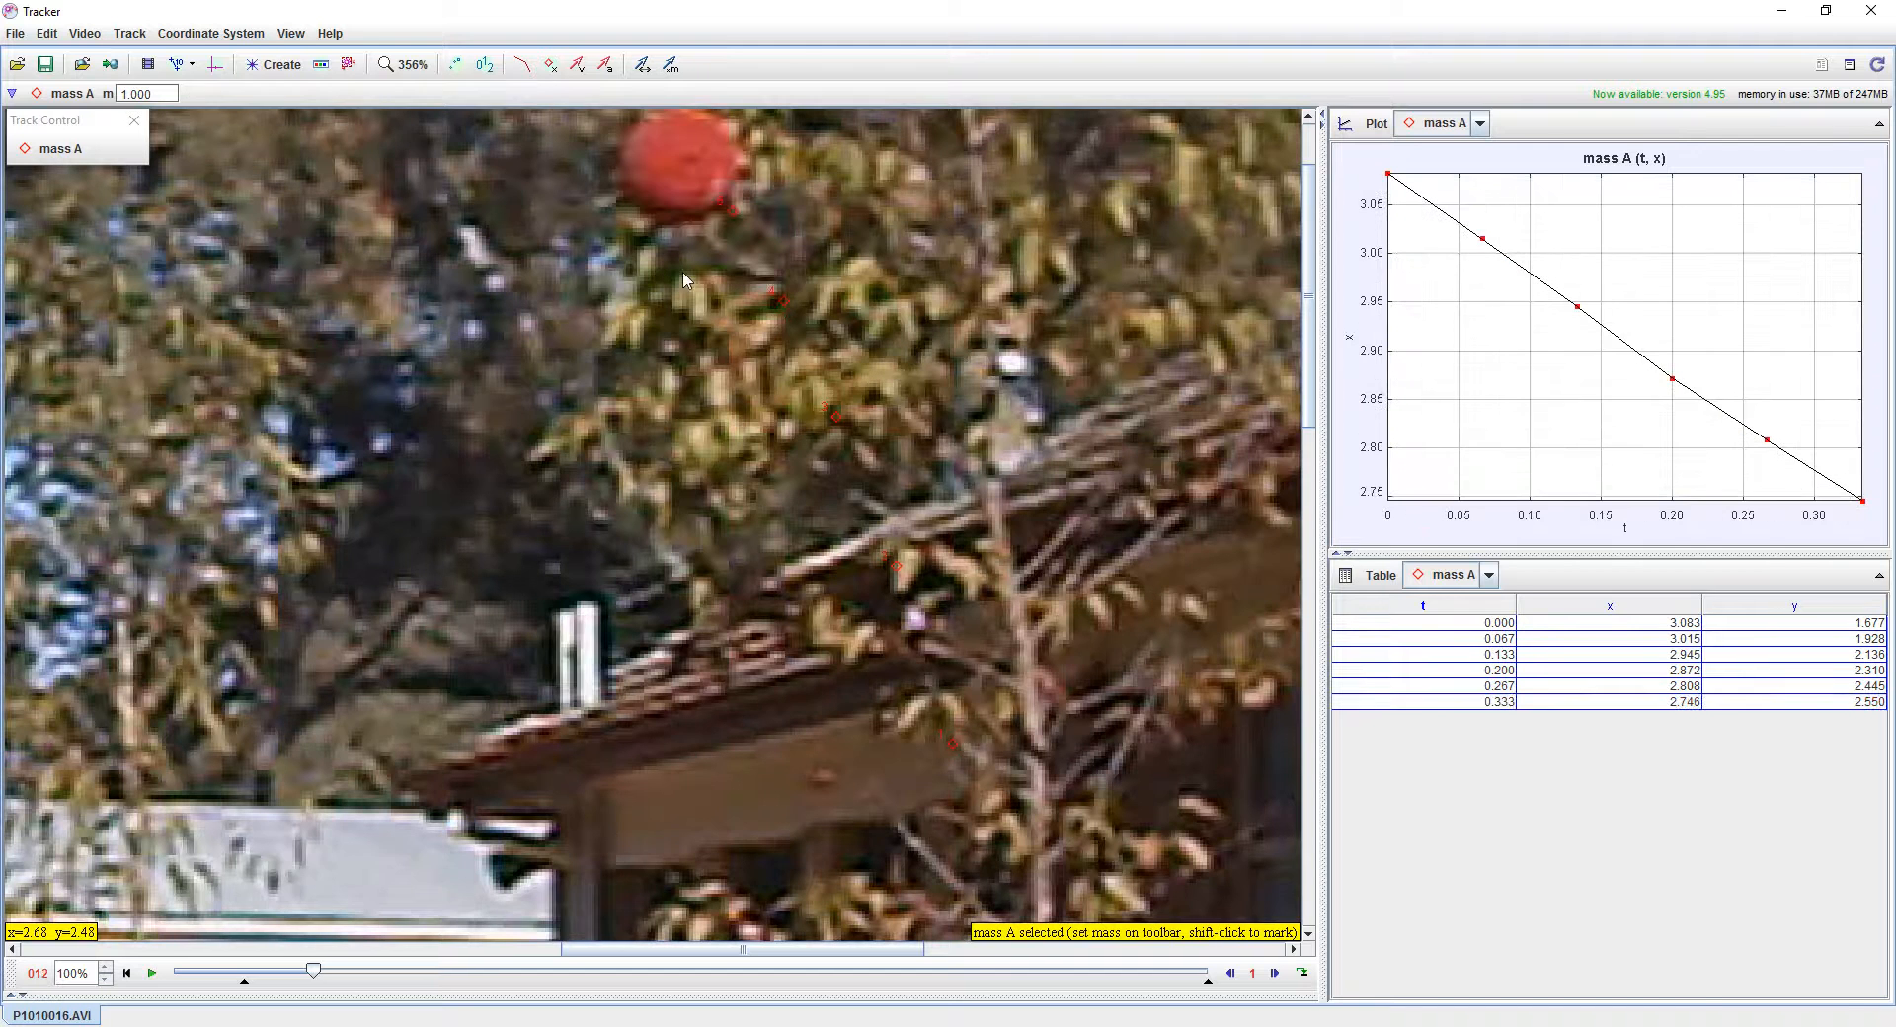
{"action": "left_click", "coordinate": [675, 159], "text": "shift"}
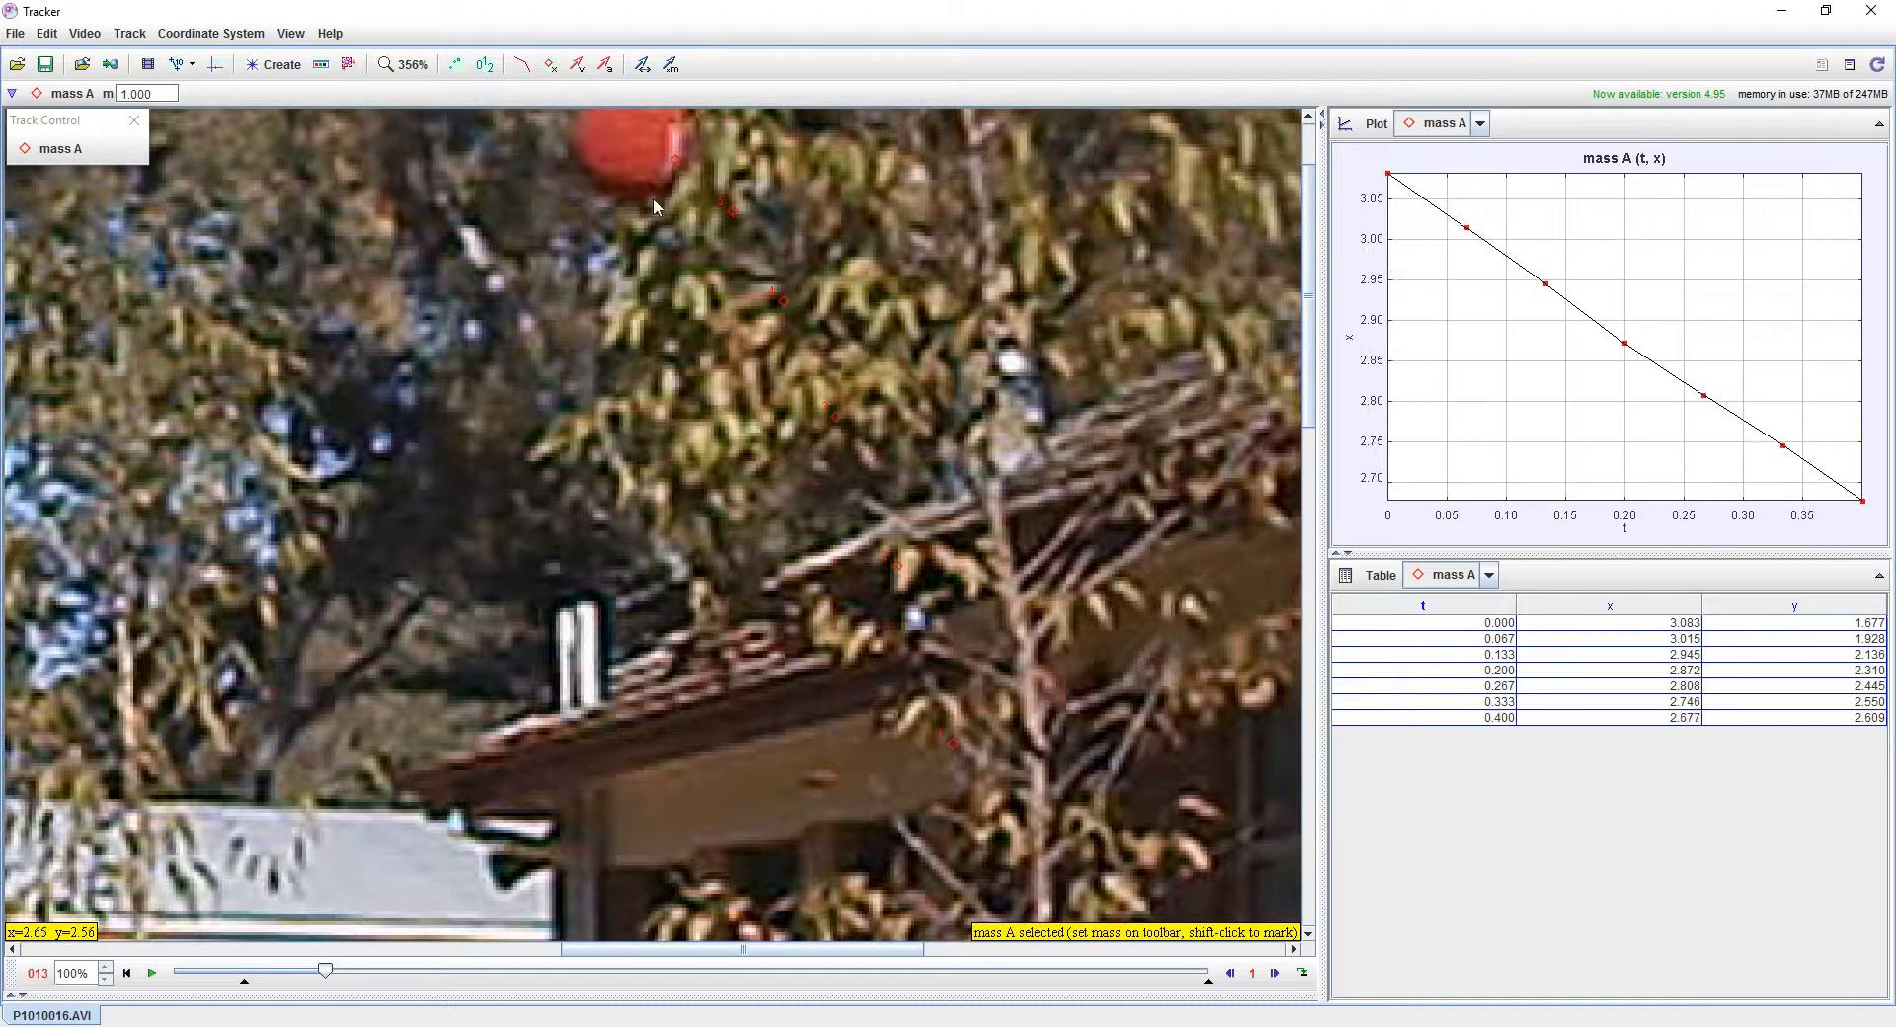
{"action": "left_click", "coordinate": [623, 130], "text": "shift"}
{"action": "left_click", "coordinate": [576, 137], "text": "shift"}
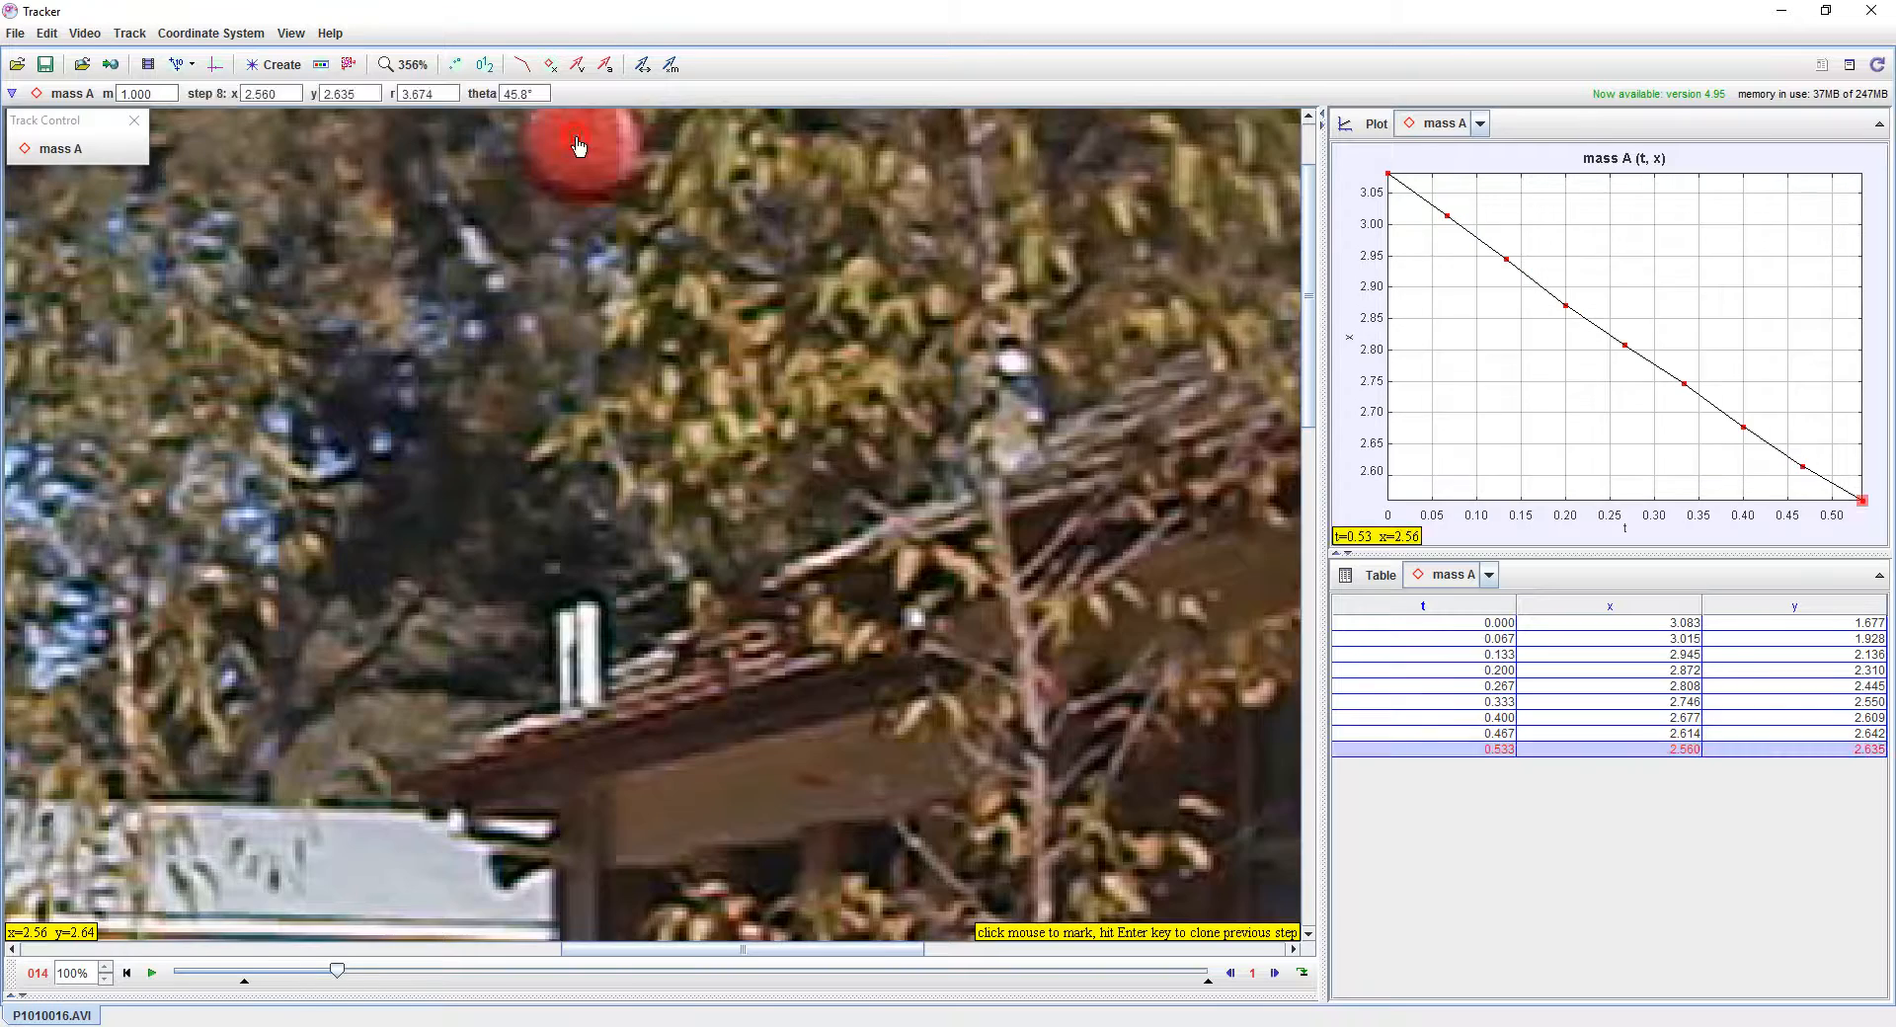
Continue the mass A track by marking the ball's centre in each frame from 15 to 20
{"action": "left_click_drag", "start_coordinate": [563, 287], "coordinate": [756, 405]}
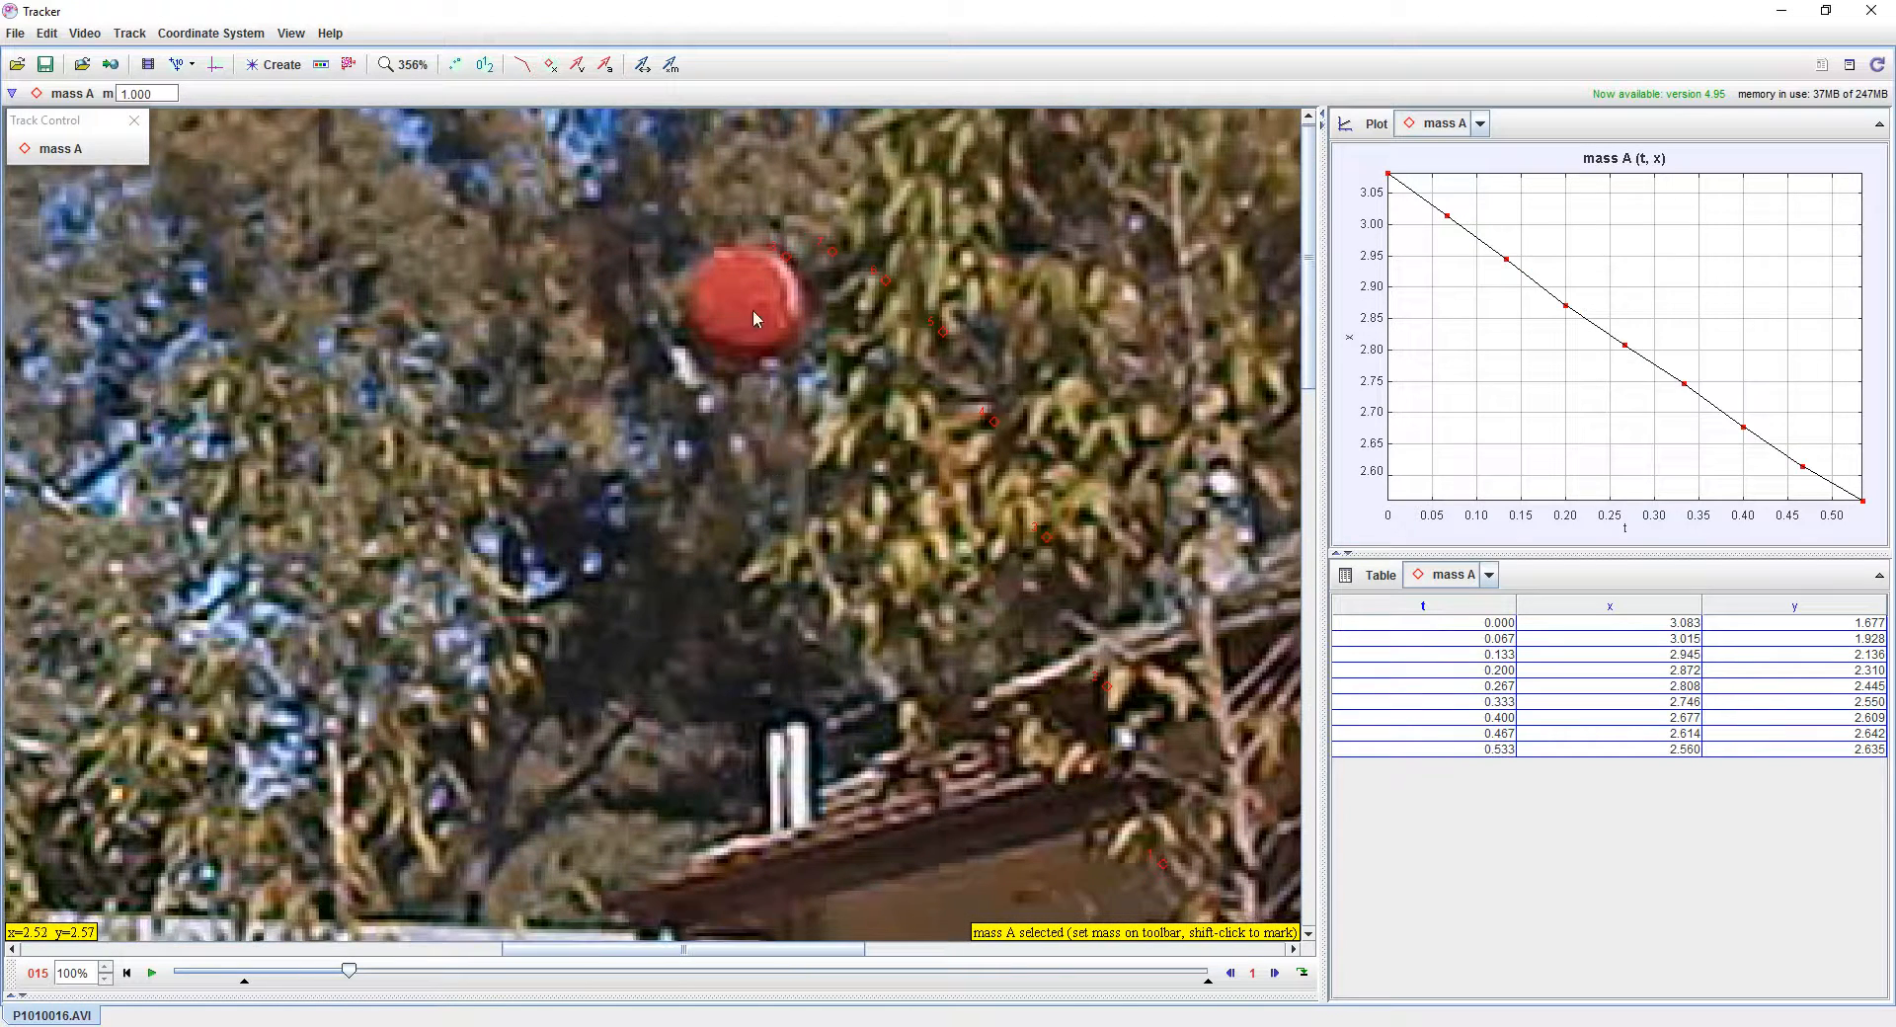
{"action": "left_click", "coordinate": [746, 304], "text": "shift"}
{"action": "left_click", "coordinate": [706, 371], "text": "shift"}
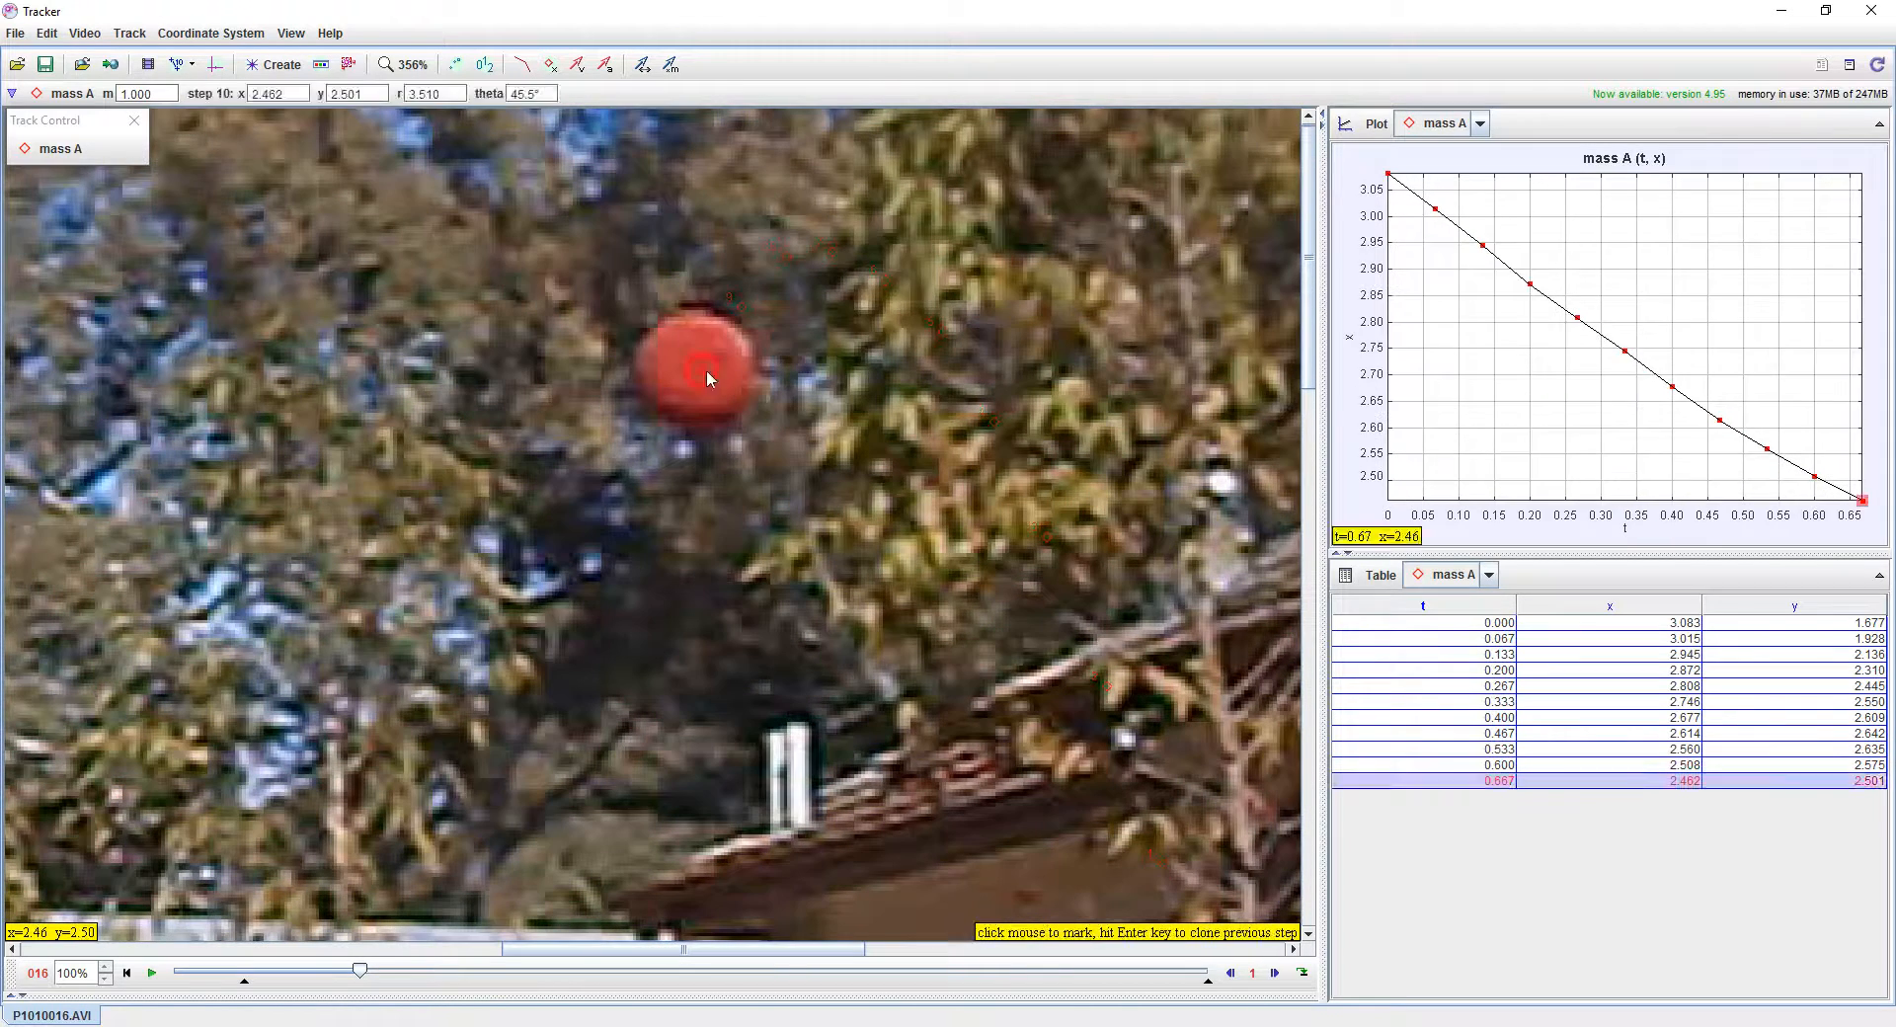
{"action": "left_click", "coordinate": [651, 468], "text": "shift"}
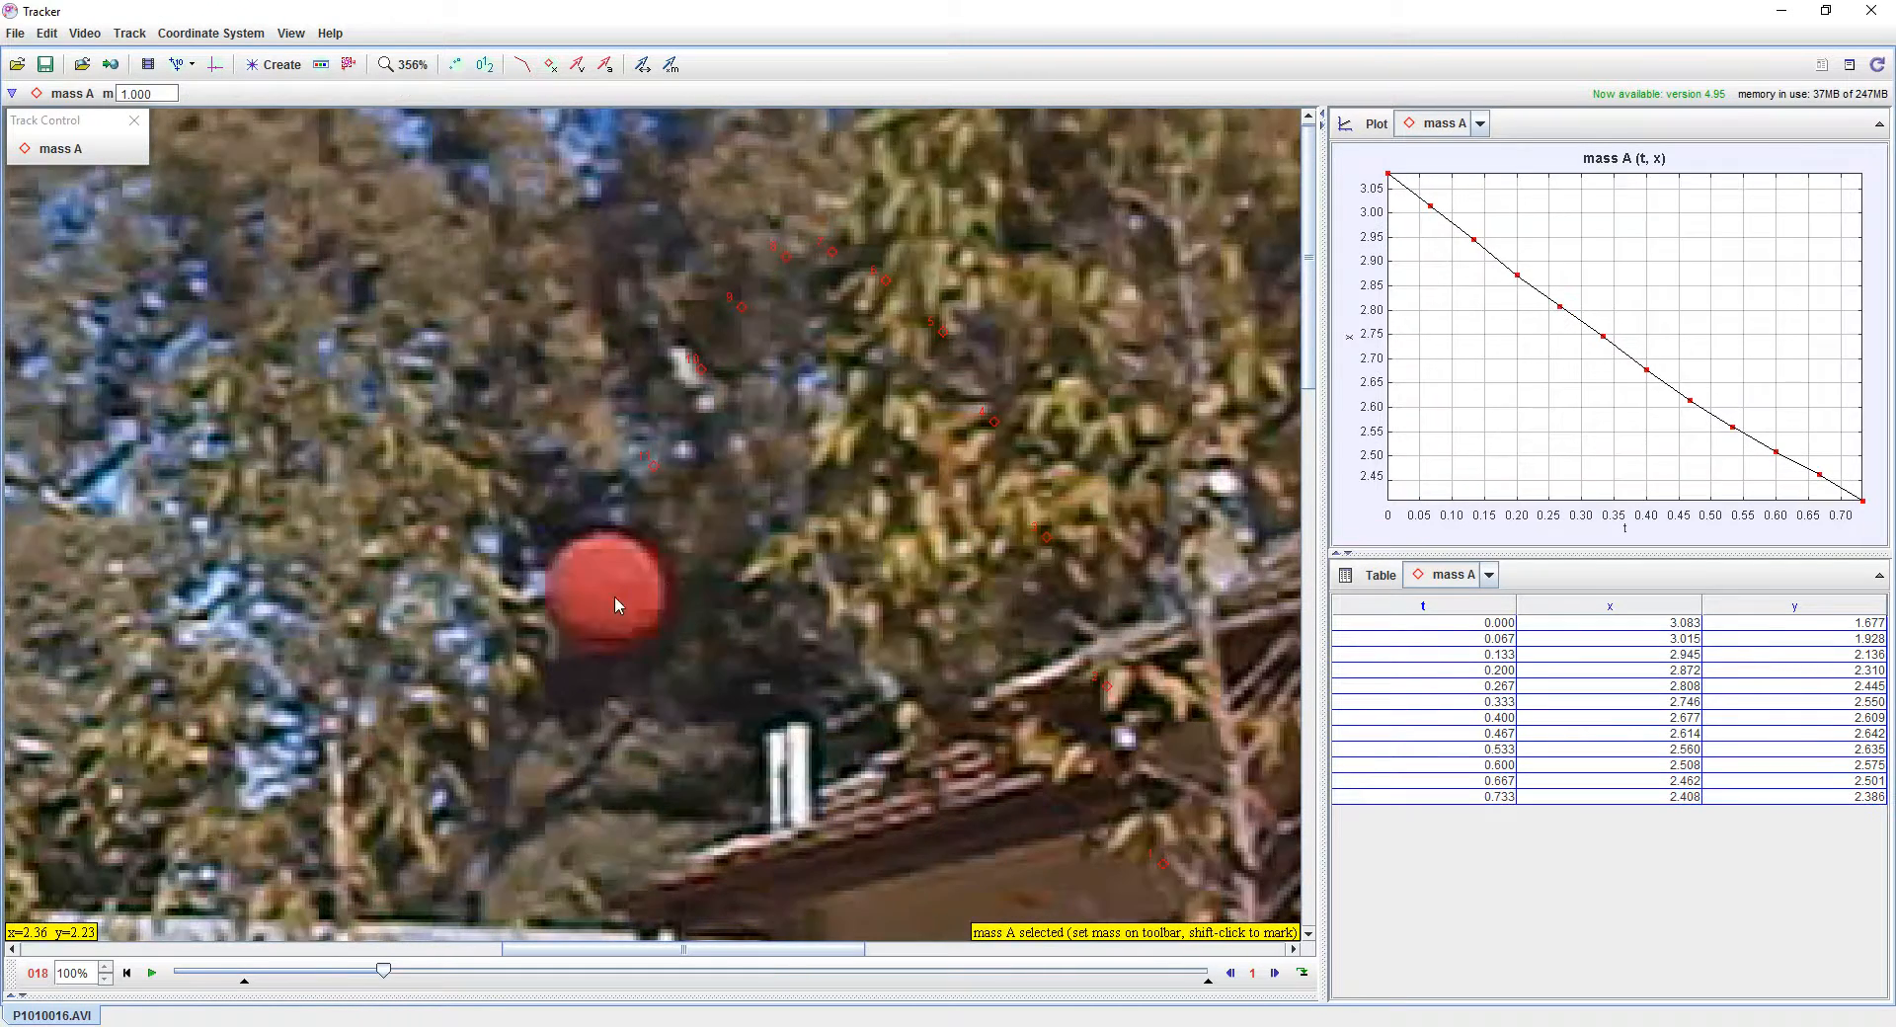
{"action": "left_click", "coordinate": [603, 590], "text": "shift"}
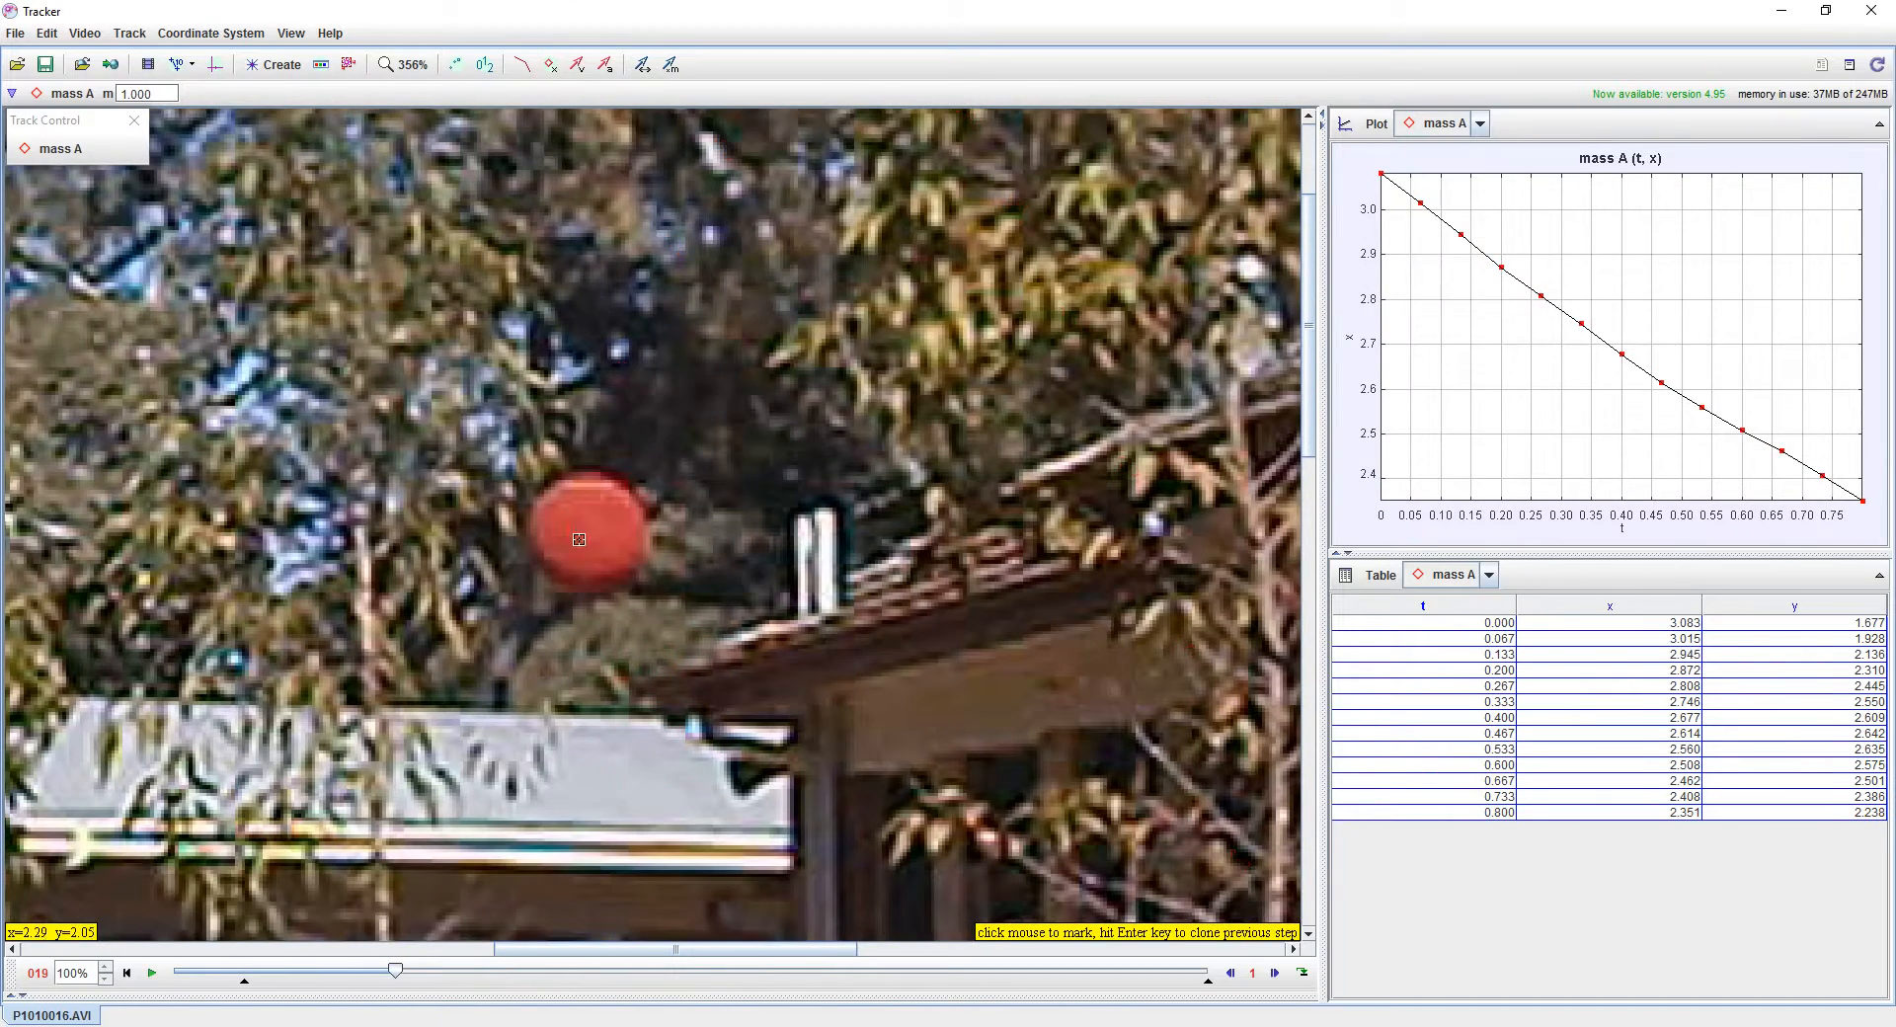
{"action": "left_click", "coordinate": [593, 532], "text": "shift"}
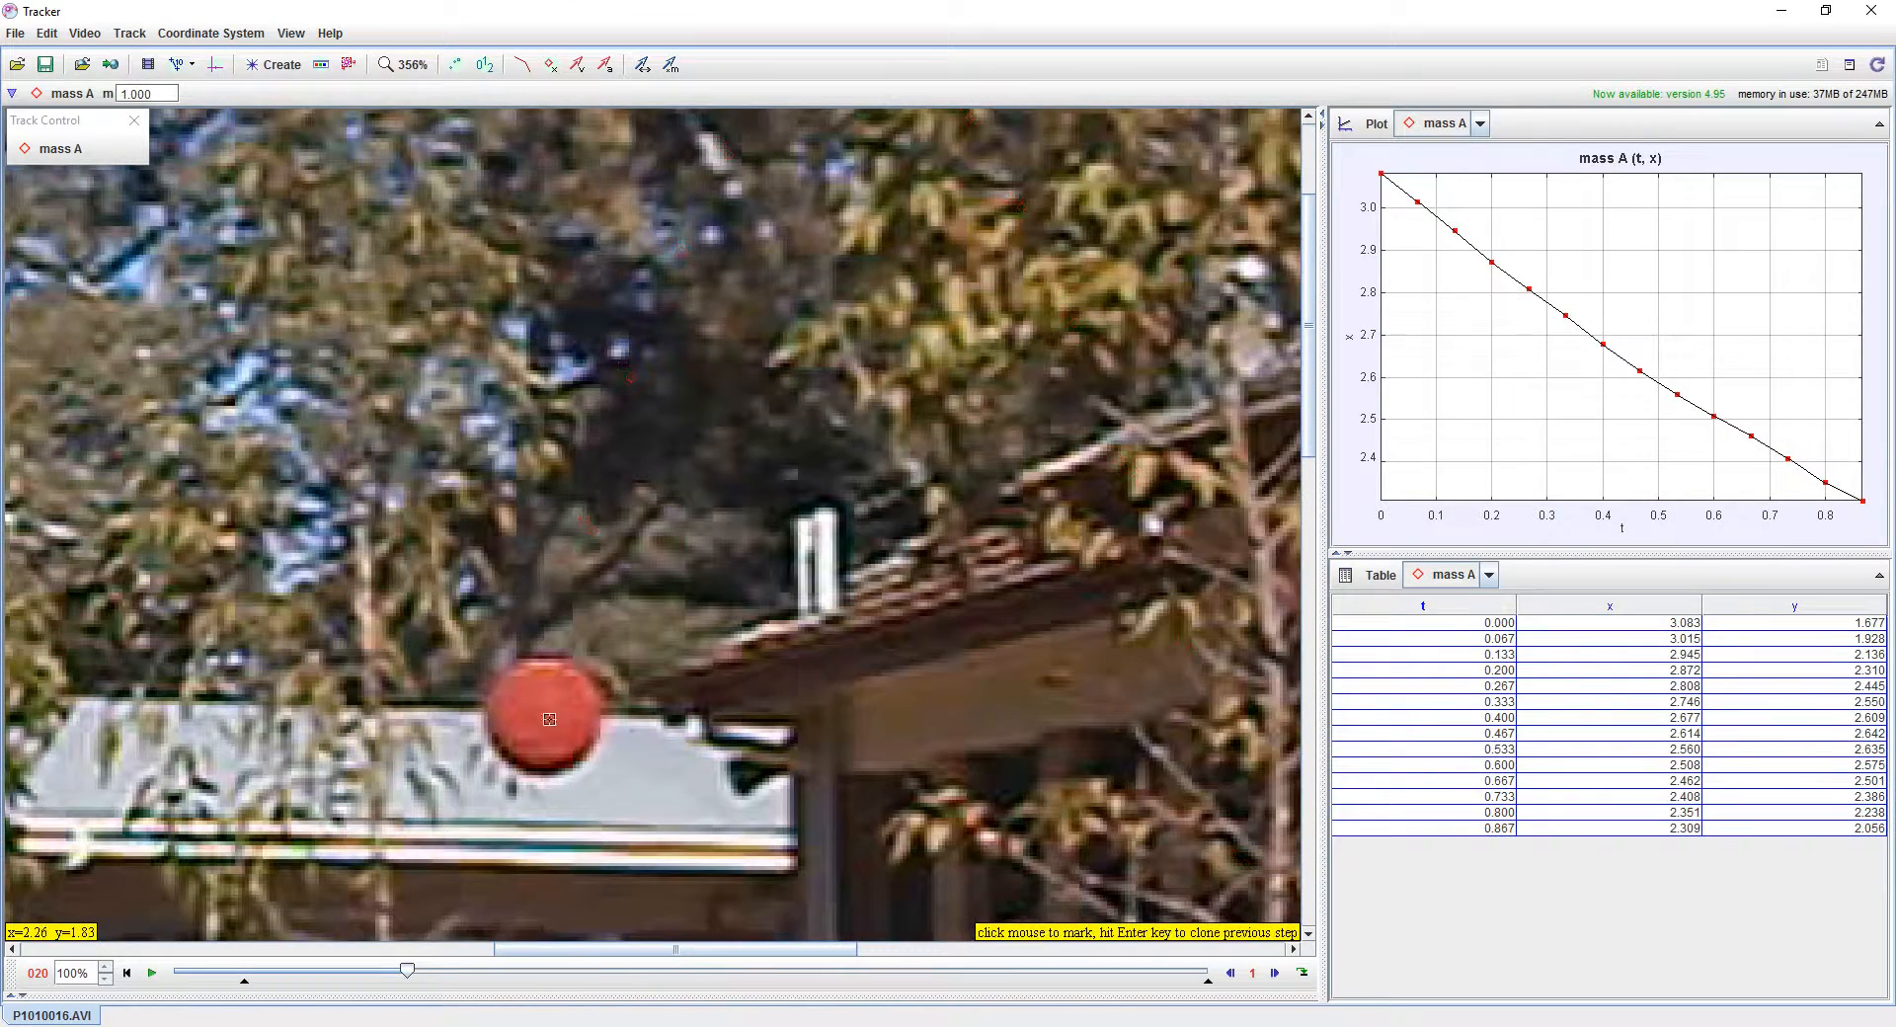
{"action": "left_click", "coordinate": [539, 720], "text": "shift"}
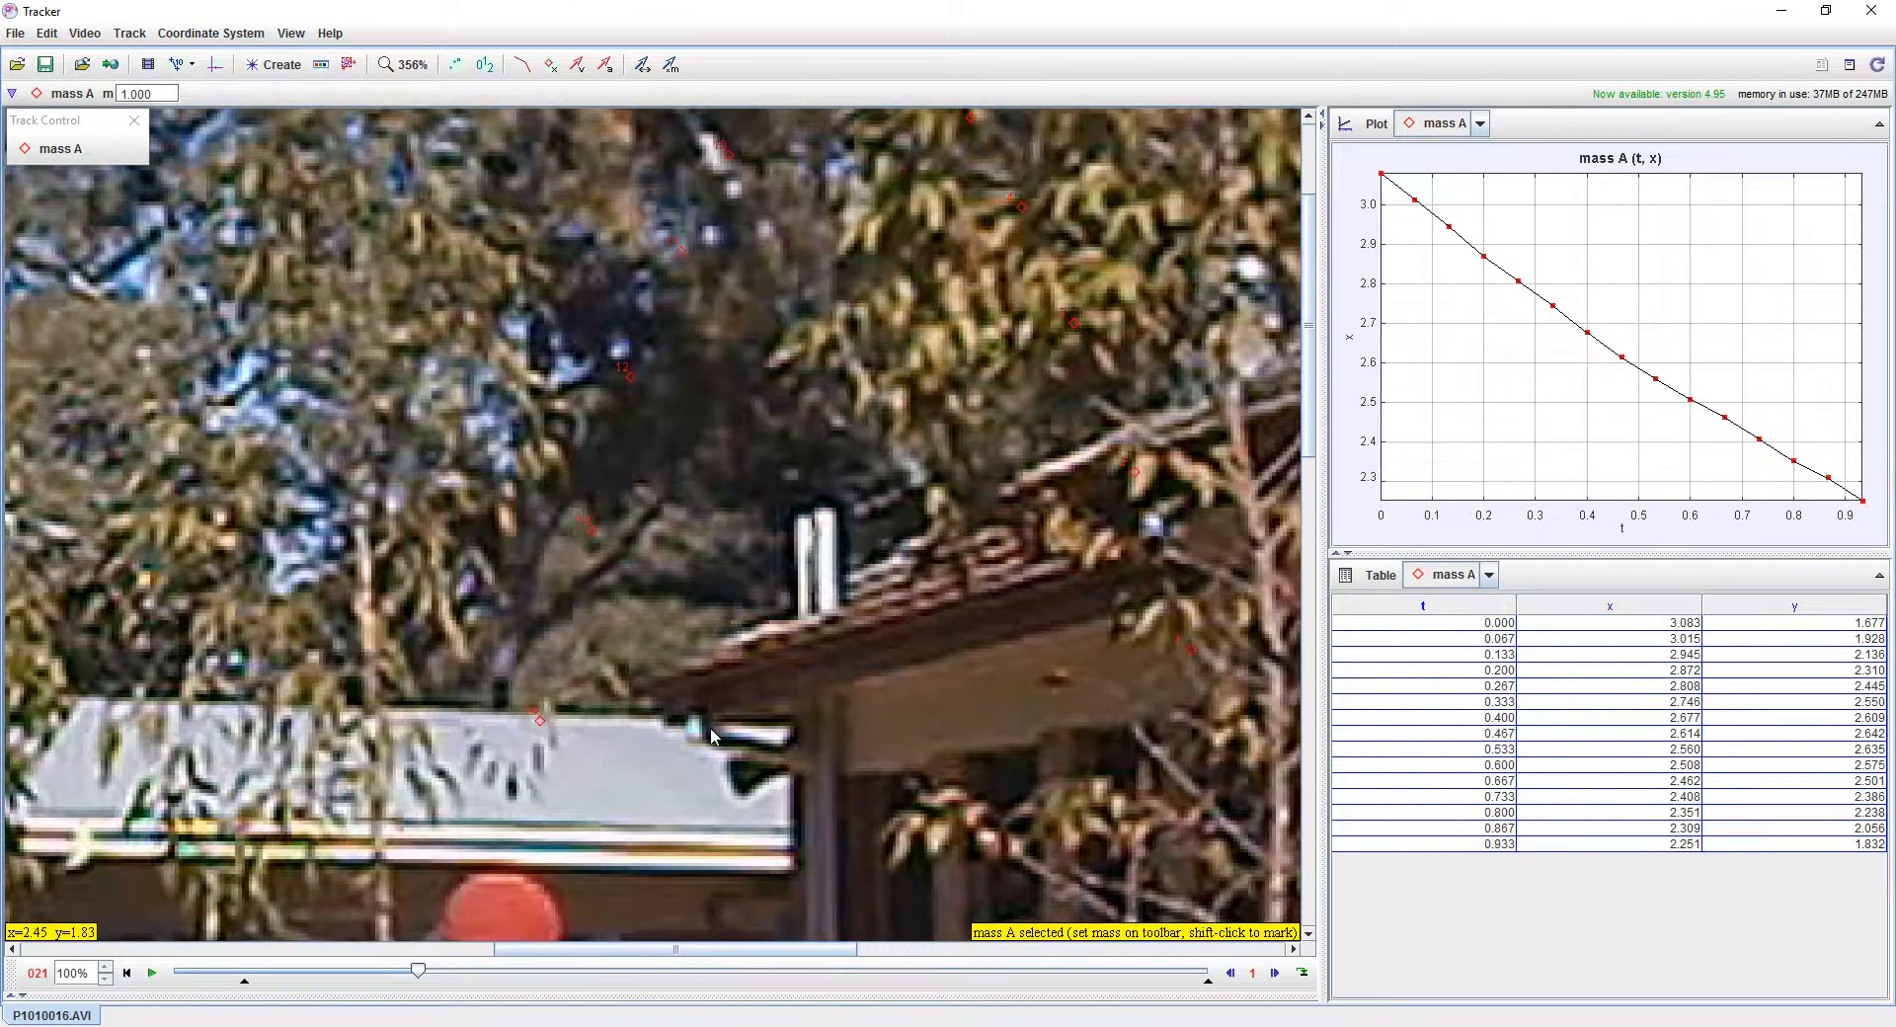
Plot the y-component of mass A's position against time
{"action": "left_click", "coordinate": [1349, 337]}
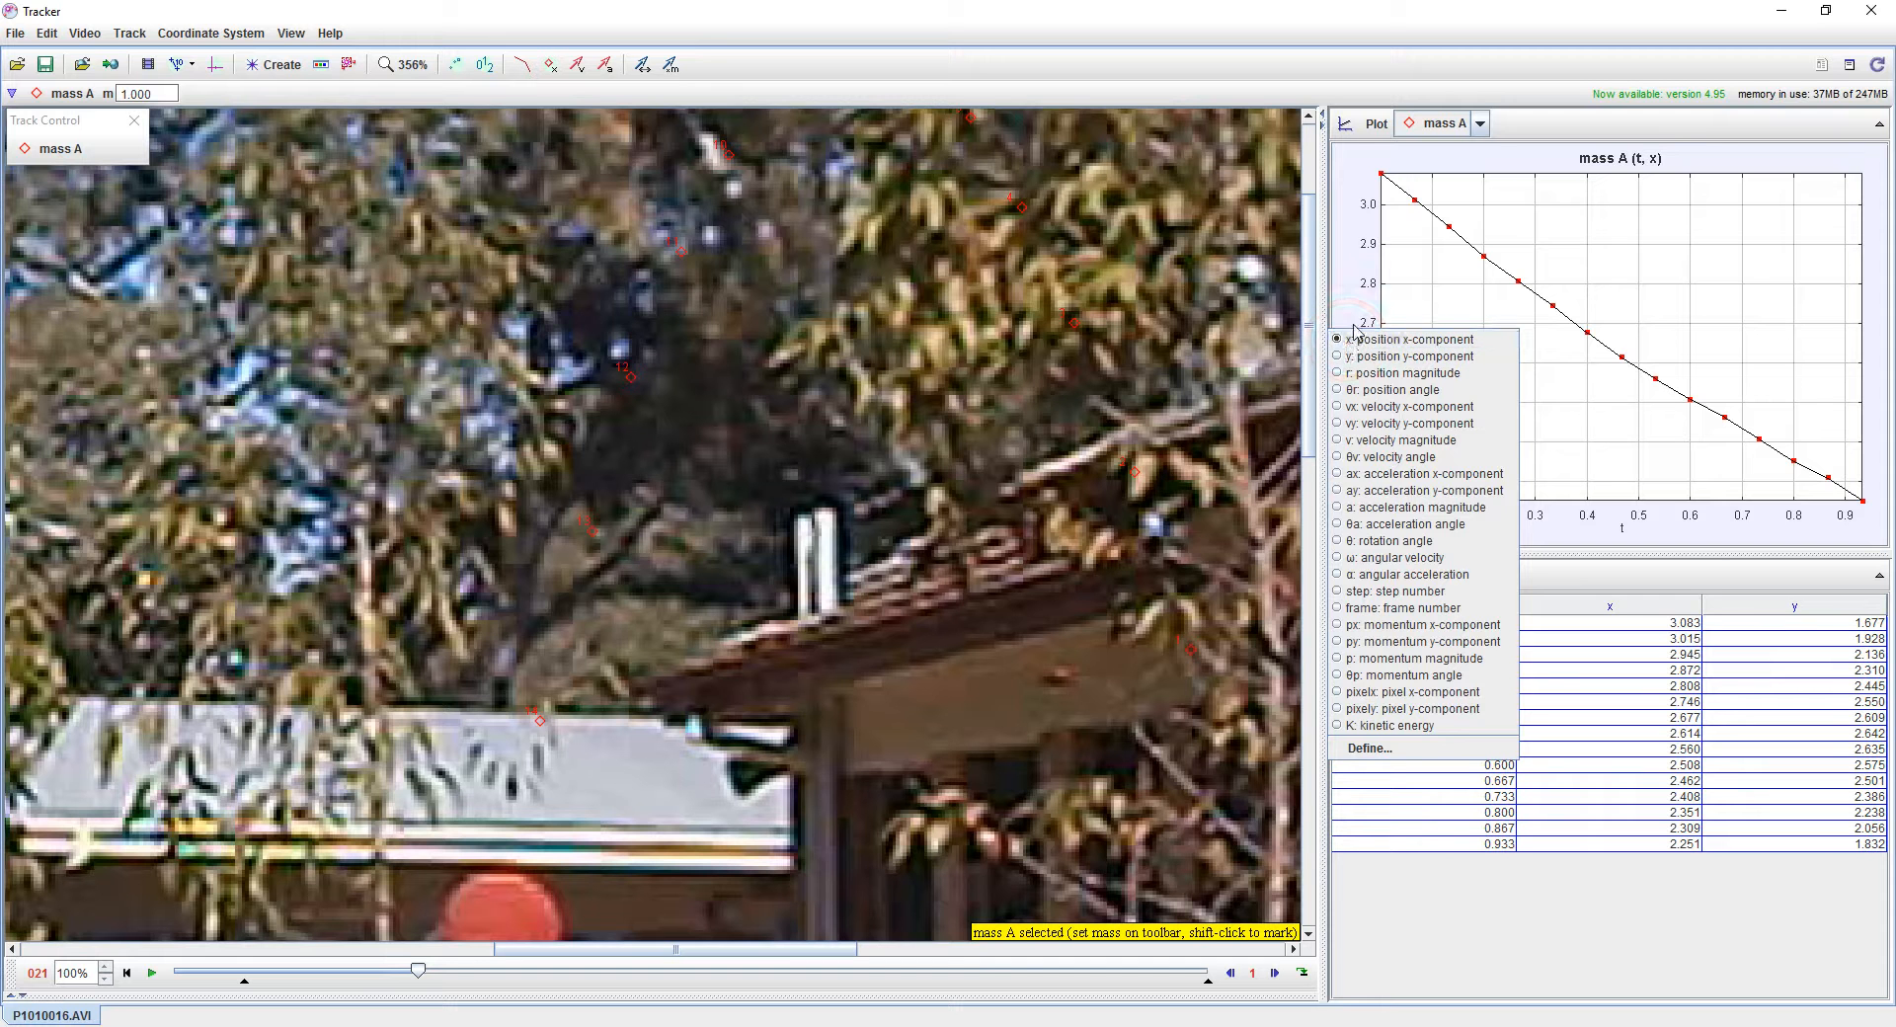
{"action": "left_click", "coordinate": [1367, 358]}
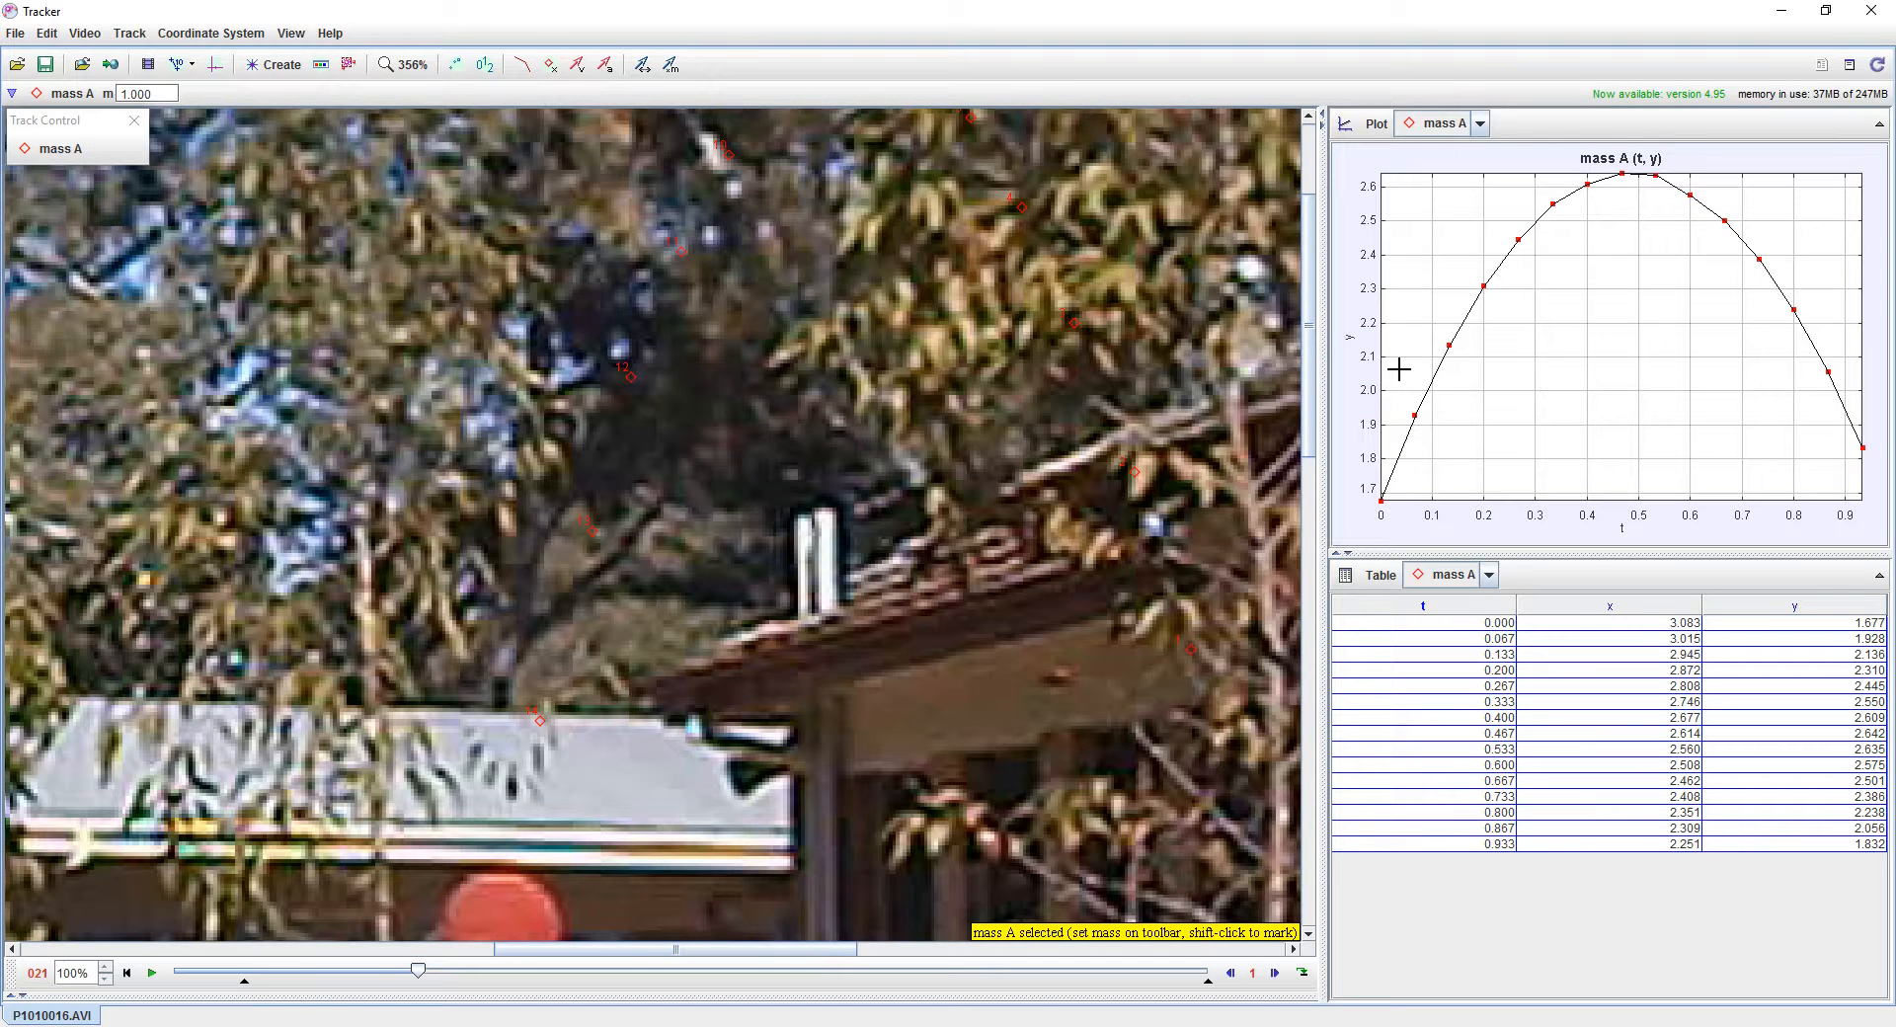
Mark the ball's position for mass A in frames 21 and 22
{"action": "left_click_drag", "start_coordinate": [808, 685], "coordinate": [825, 361]}
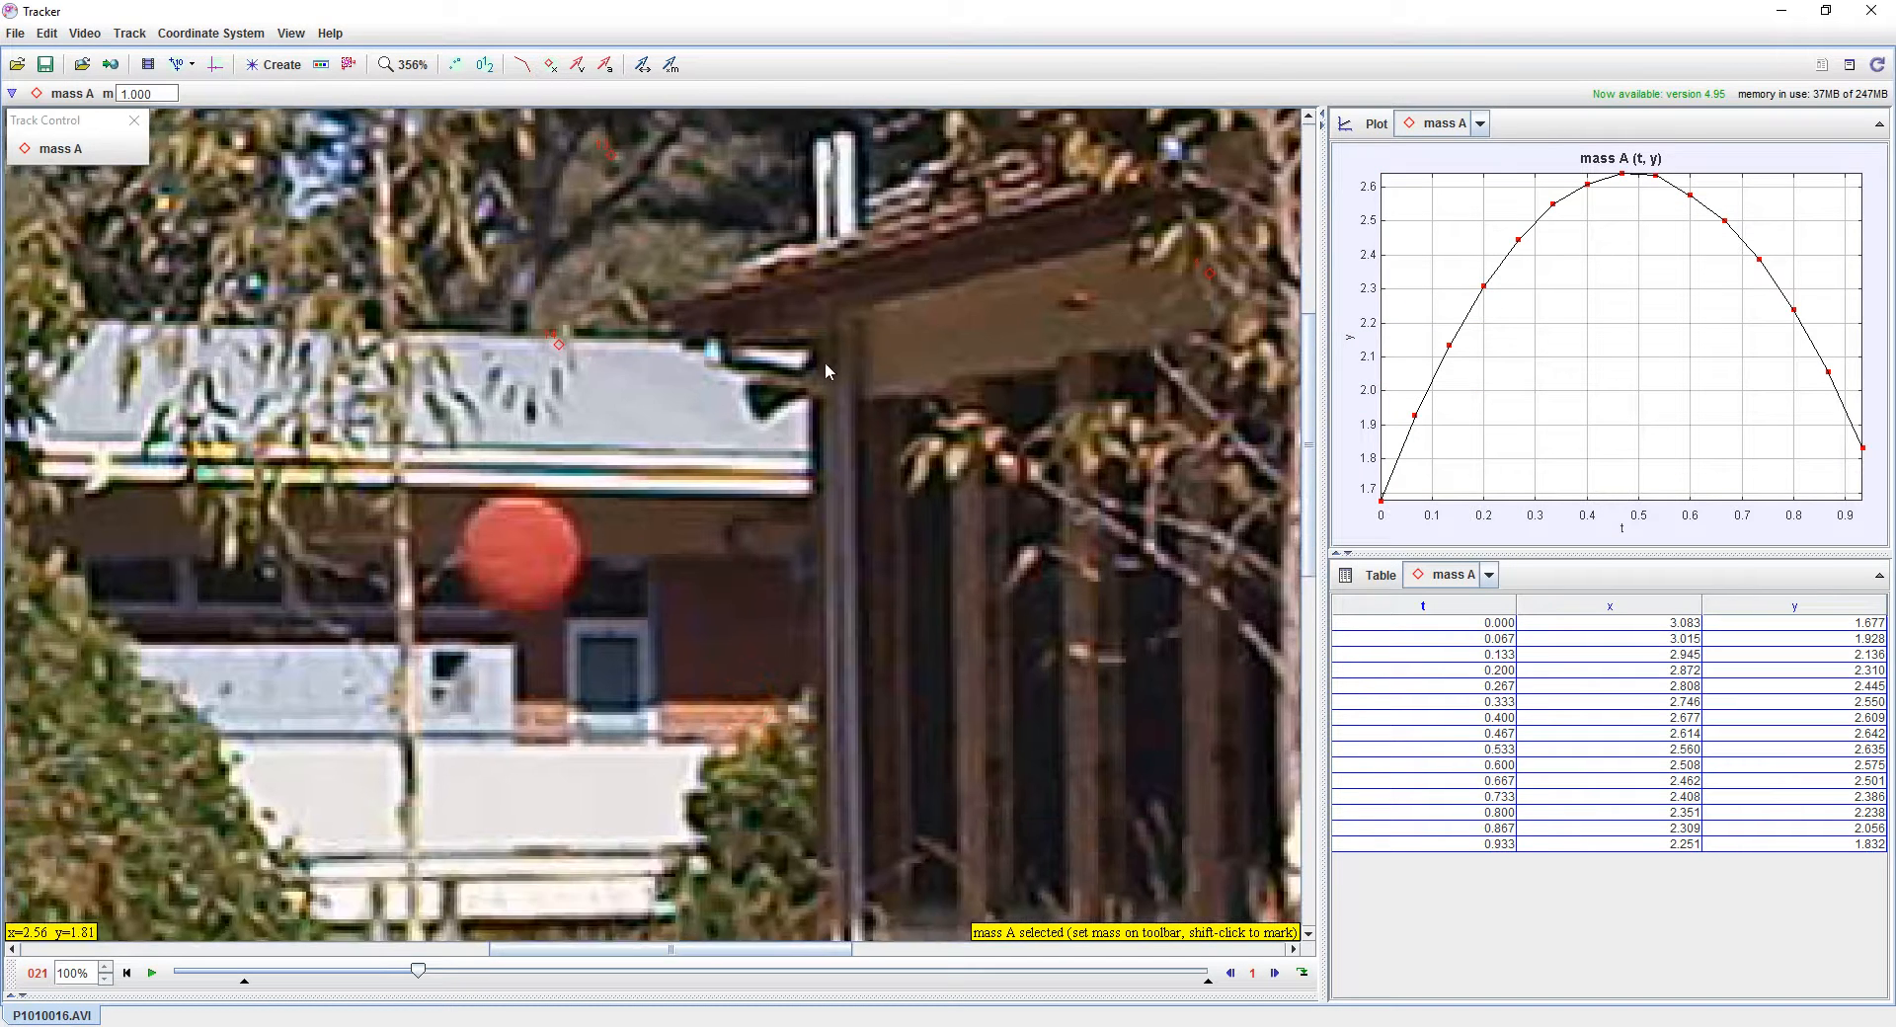
{"action": "left_click_drag", "start_coordinate": [732, 443], "coordinate": [840, 328]}
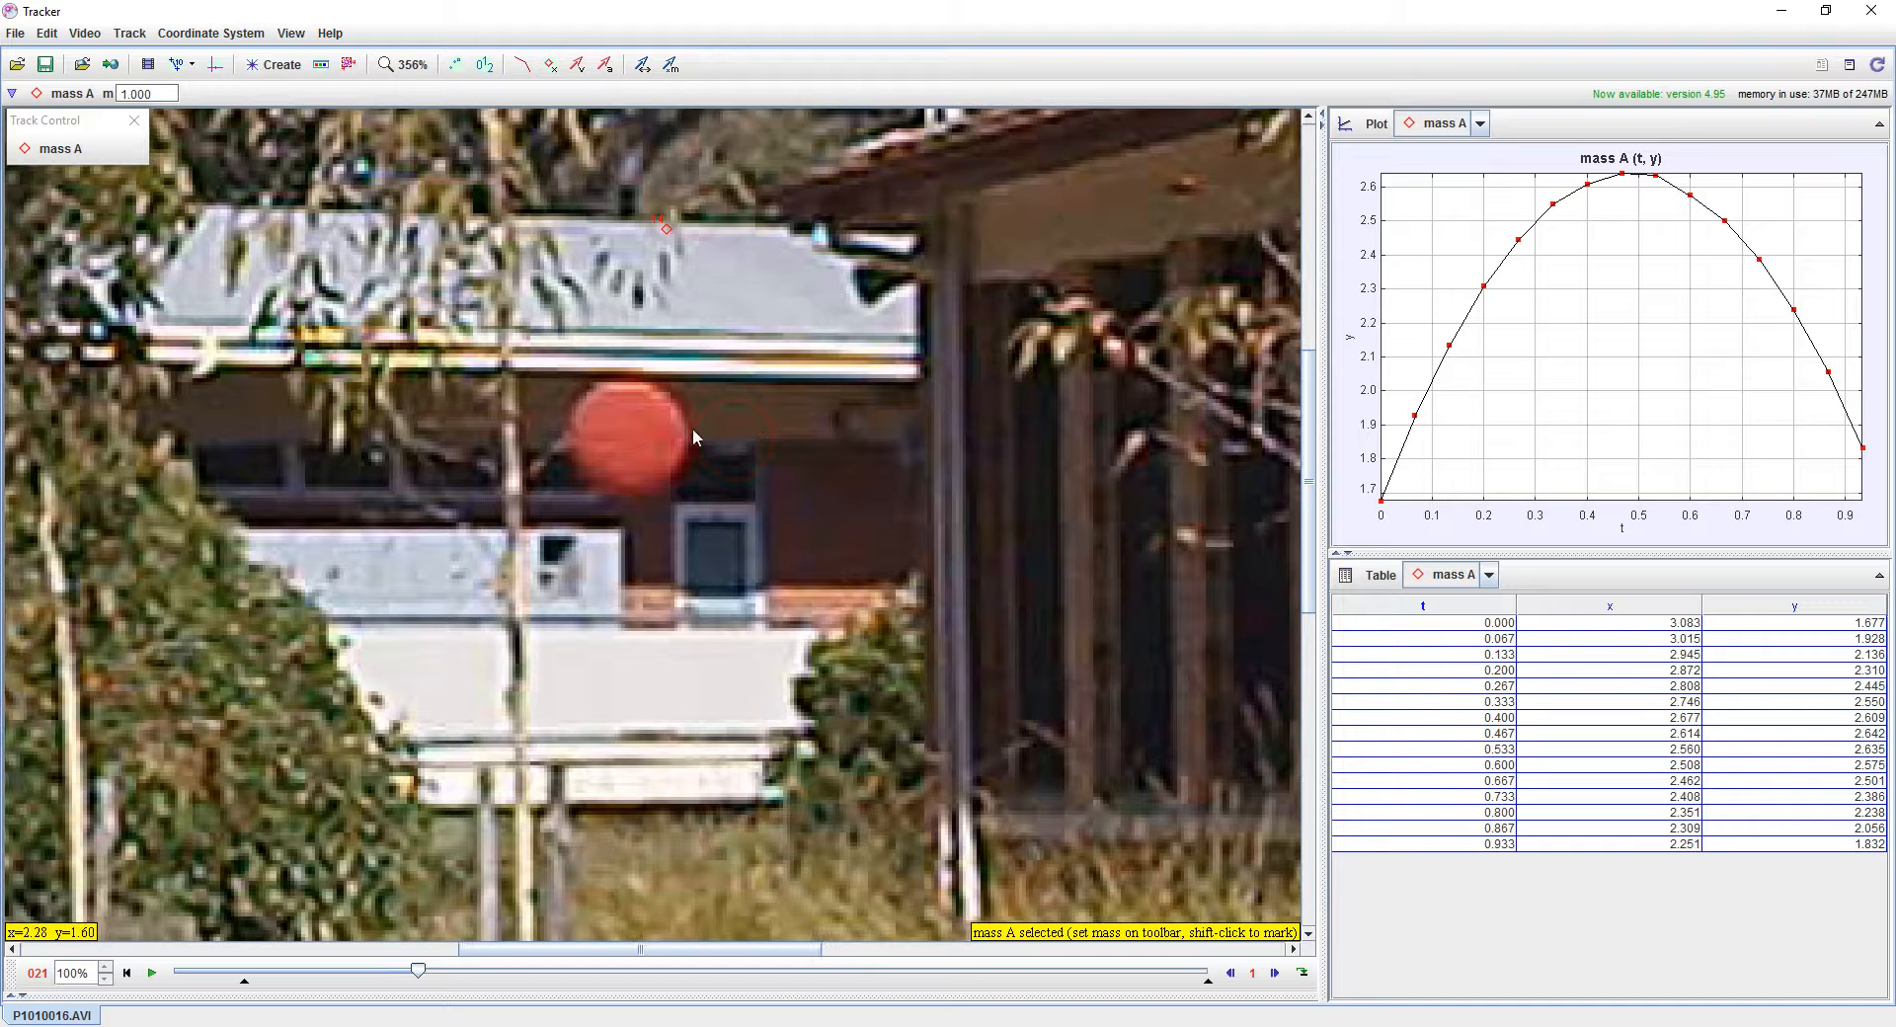
{"action": "left_click", "coordinate": [761, 412], "text": "shift"}
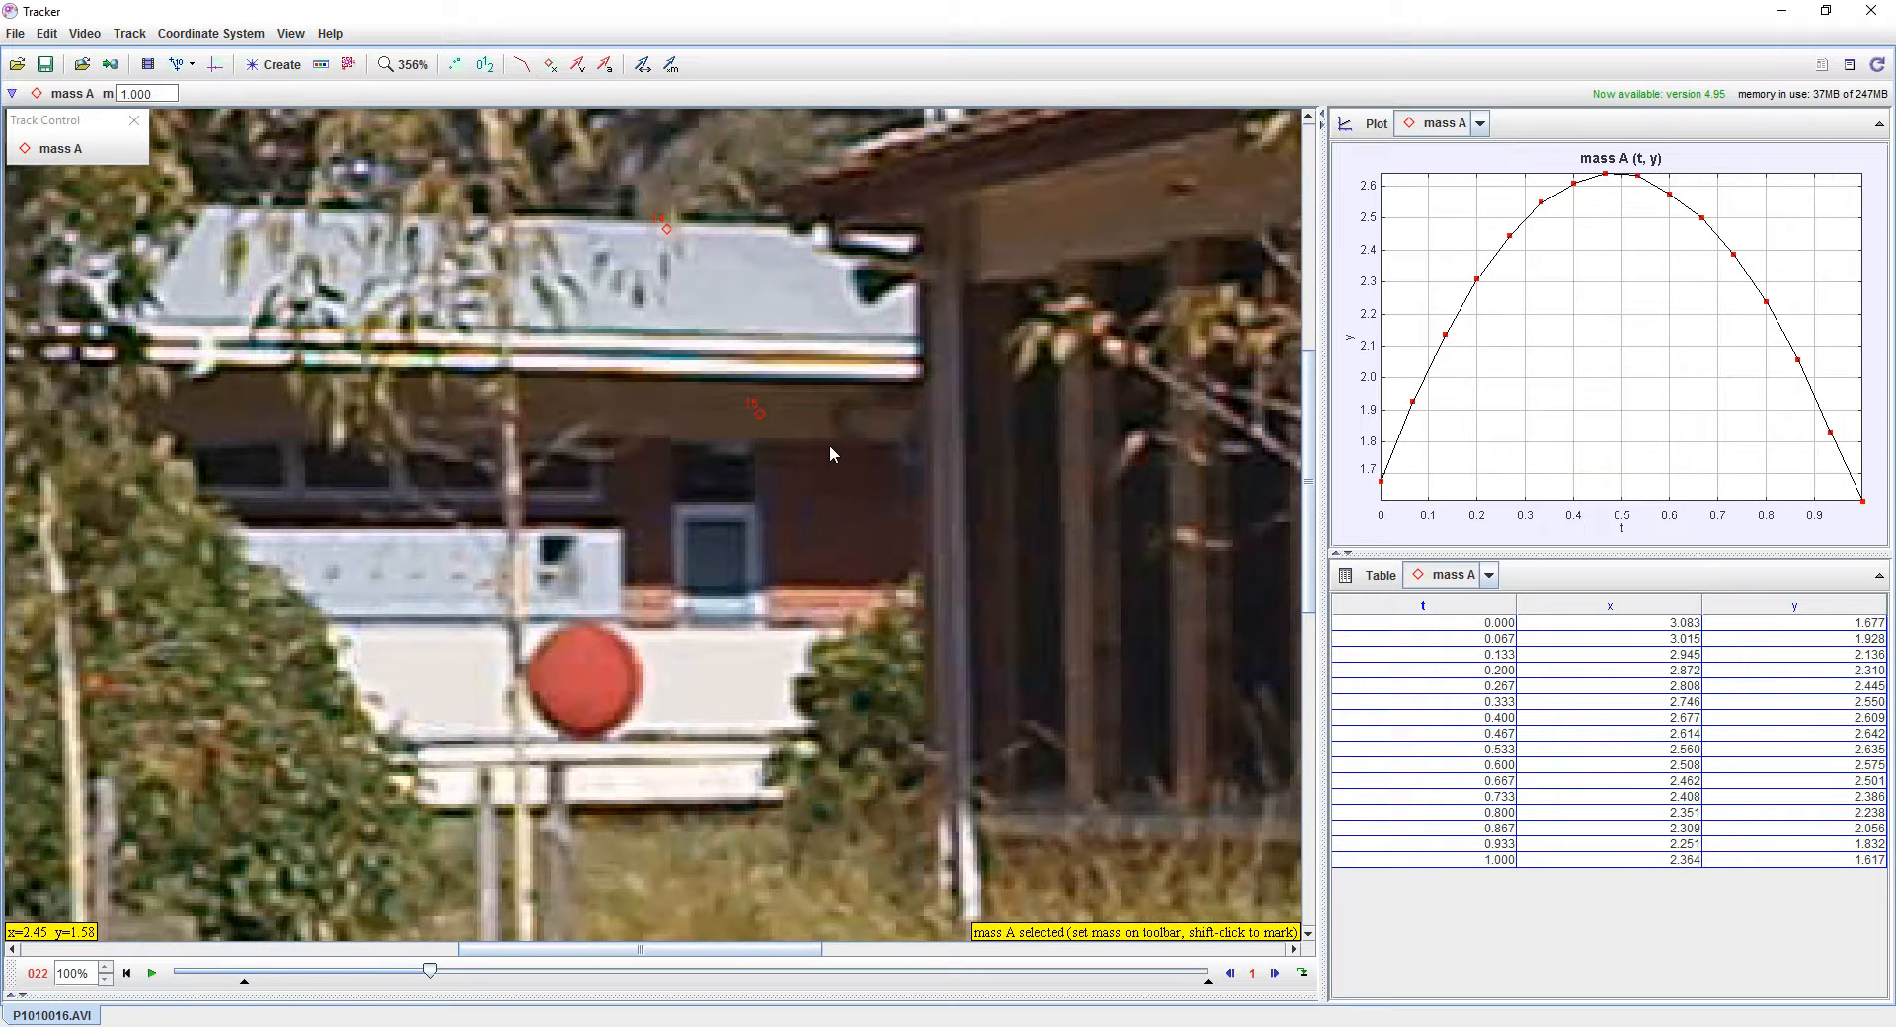
{"action": "key", "text": "shift"}
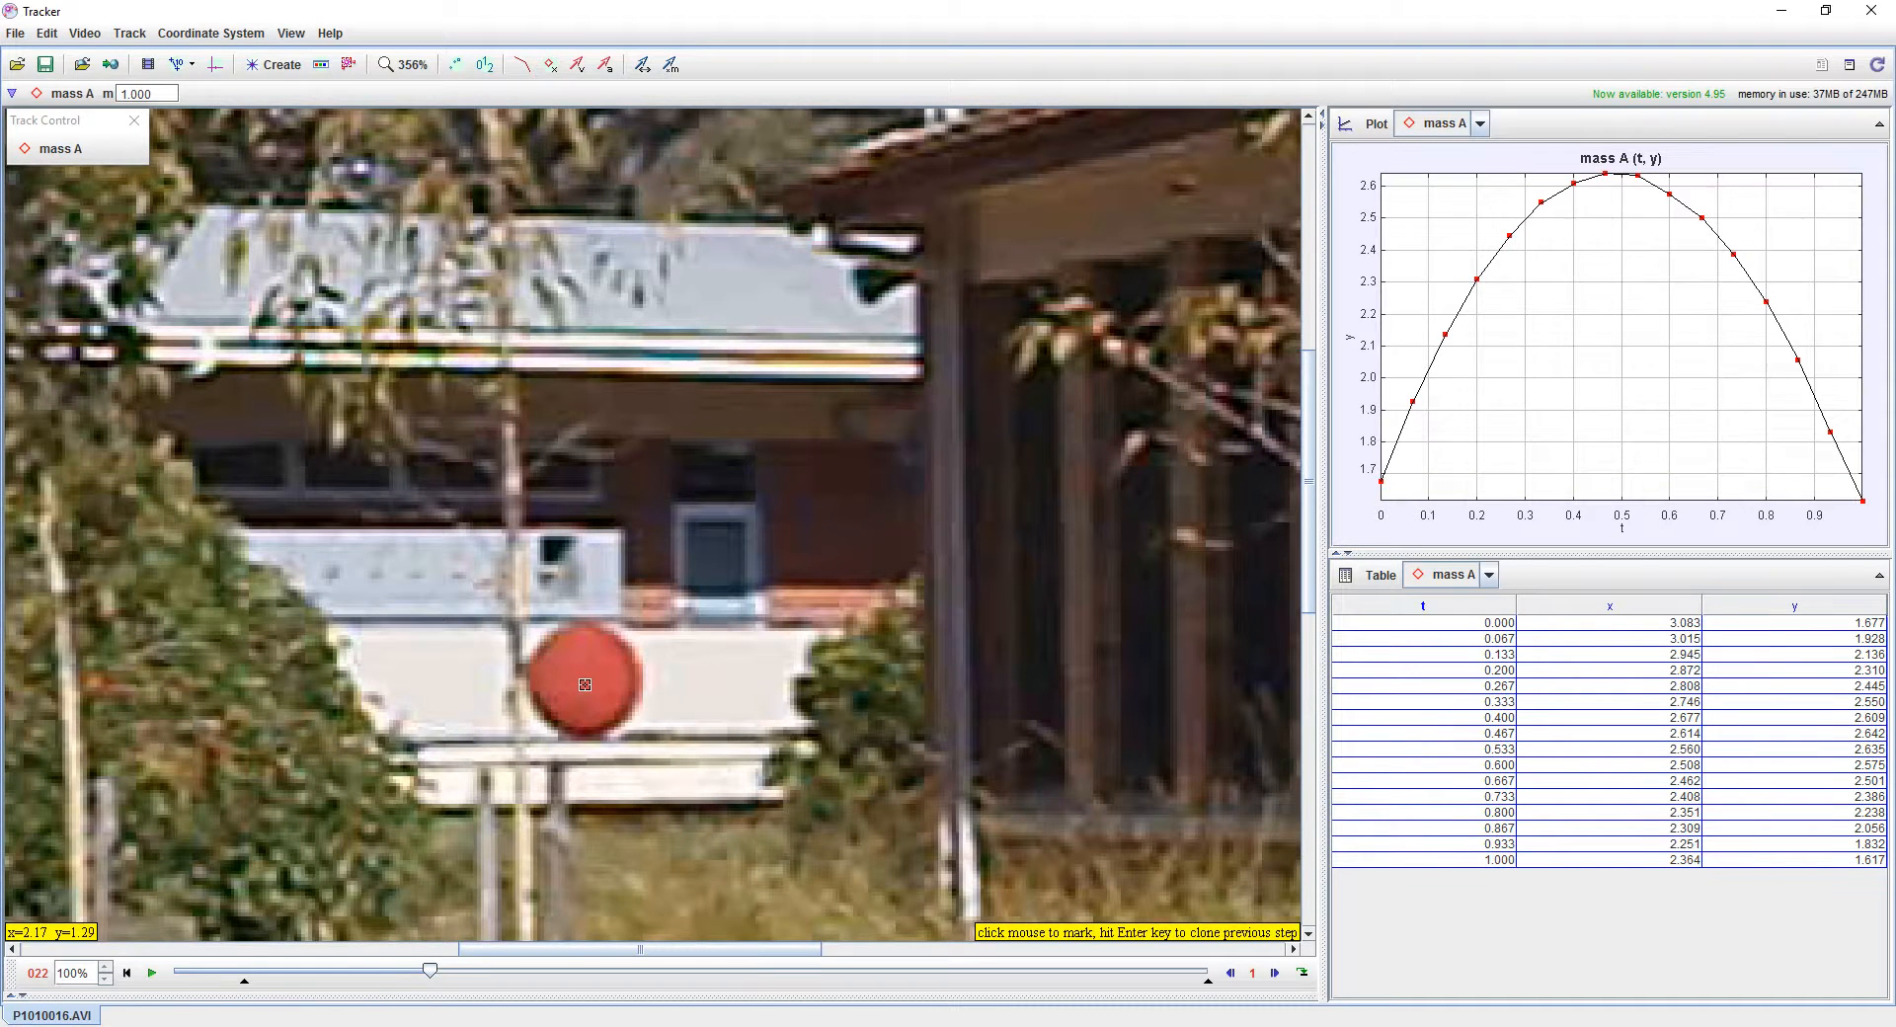
{"action": "left_click", "coordinate": [585, 684], "text": "shift"}
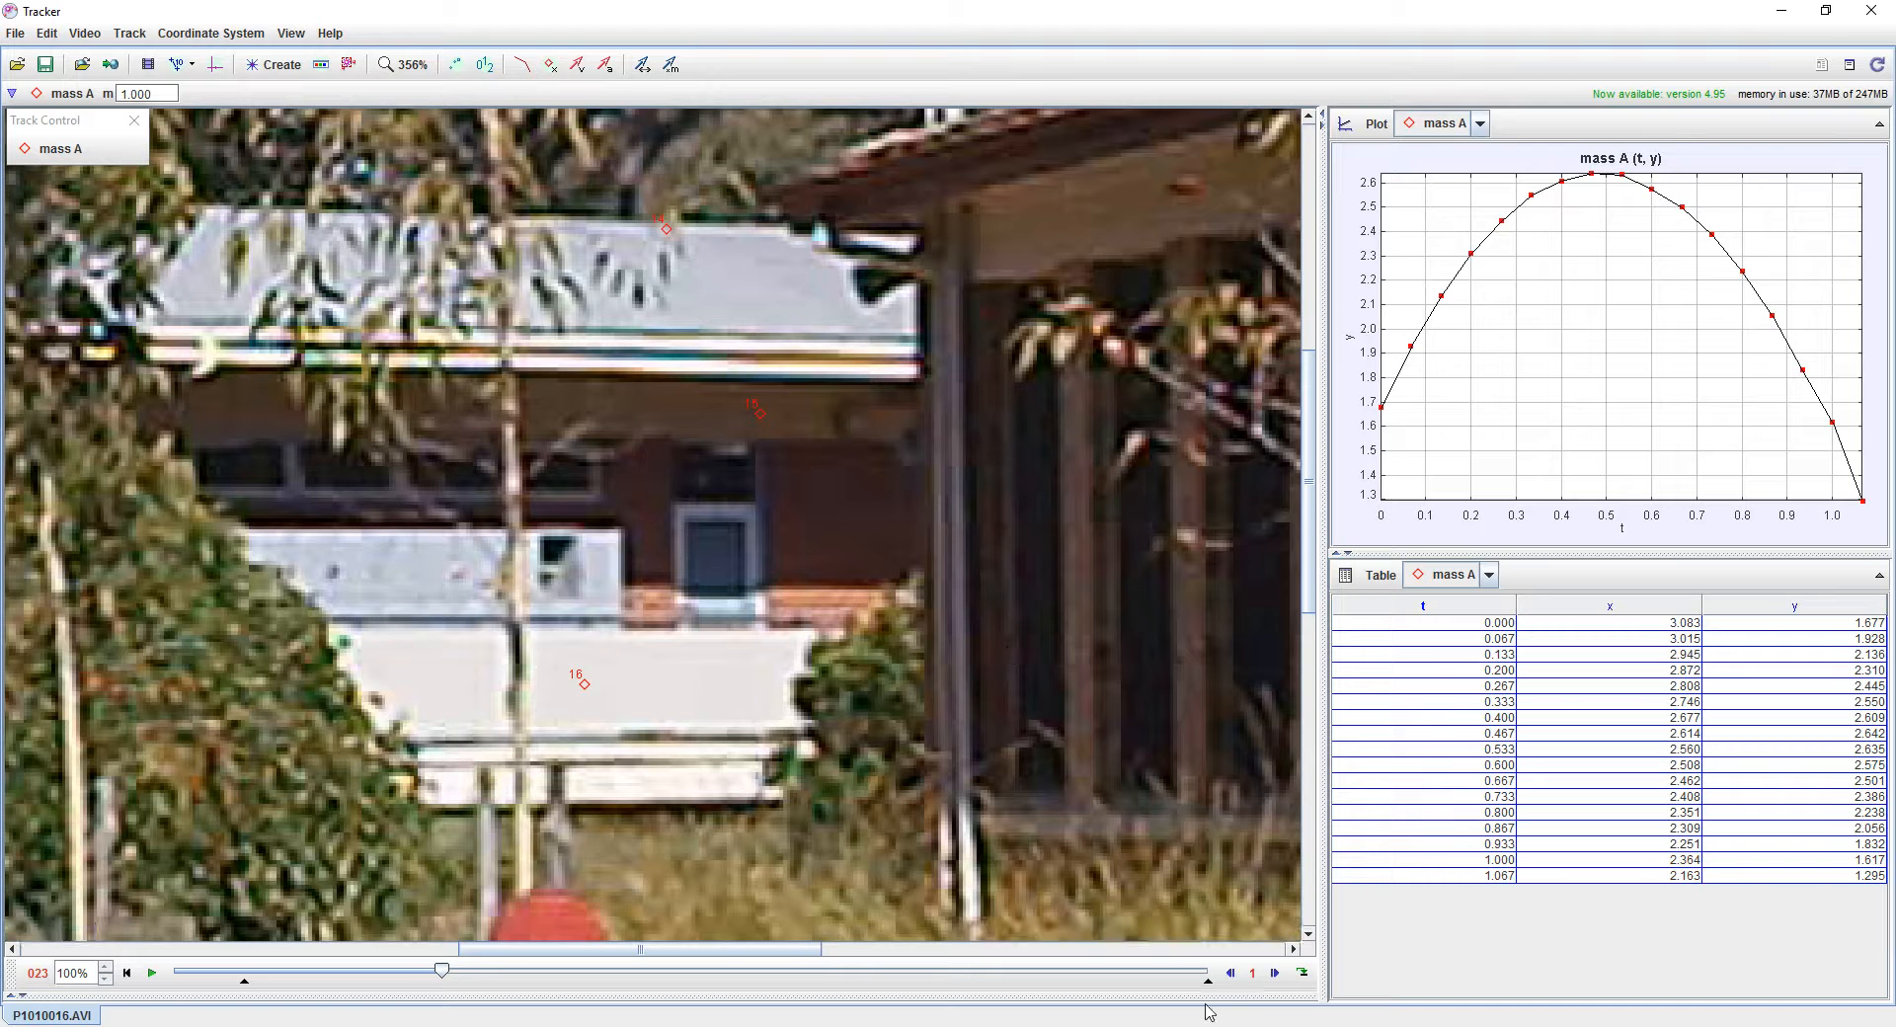
Go back to frame 21 and move its misplaced mass A mark onto the centre of the ball
{"action": "left_click", "coordinate": [1230, 973]}
{"action": "left_click", "coordinate": [1231, 973]}
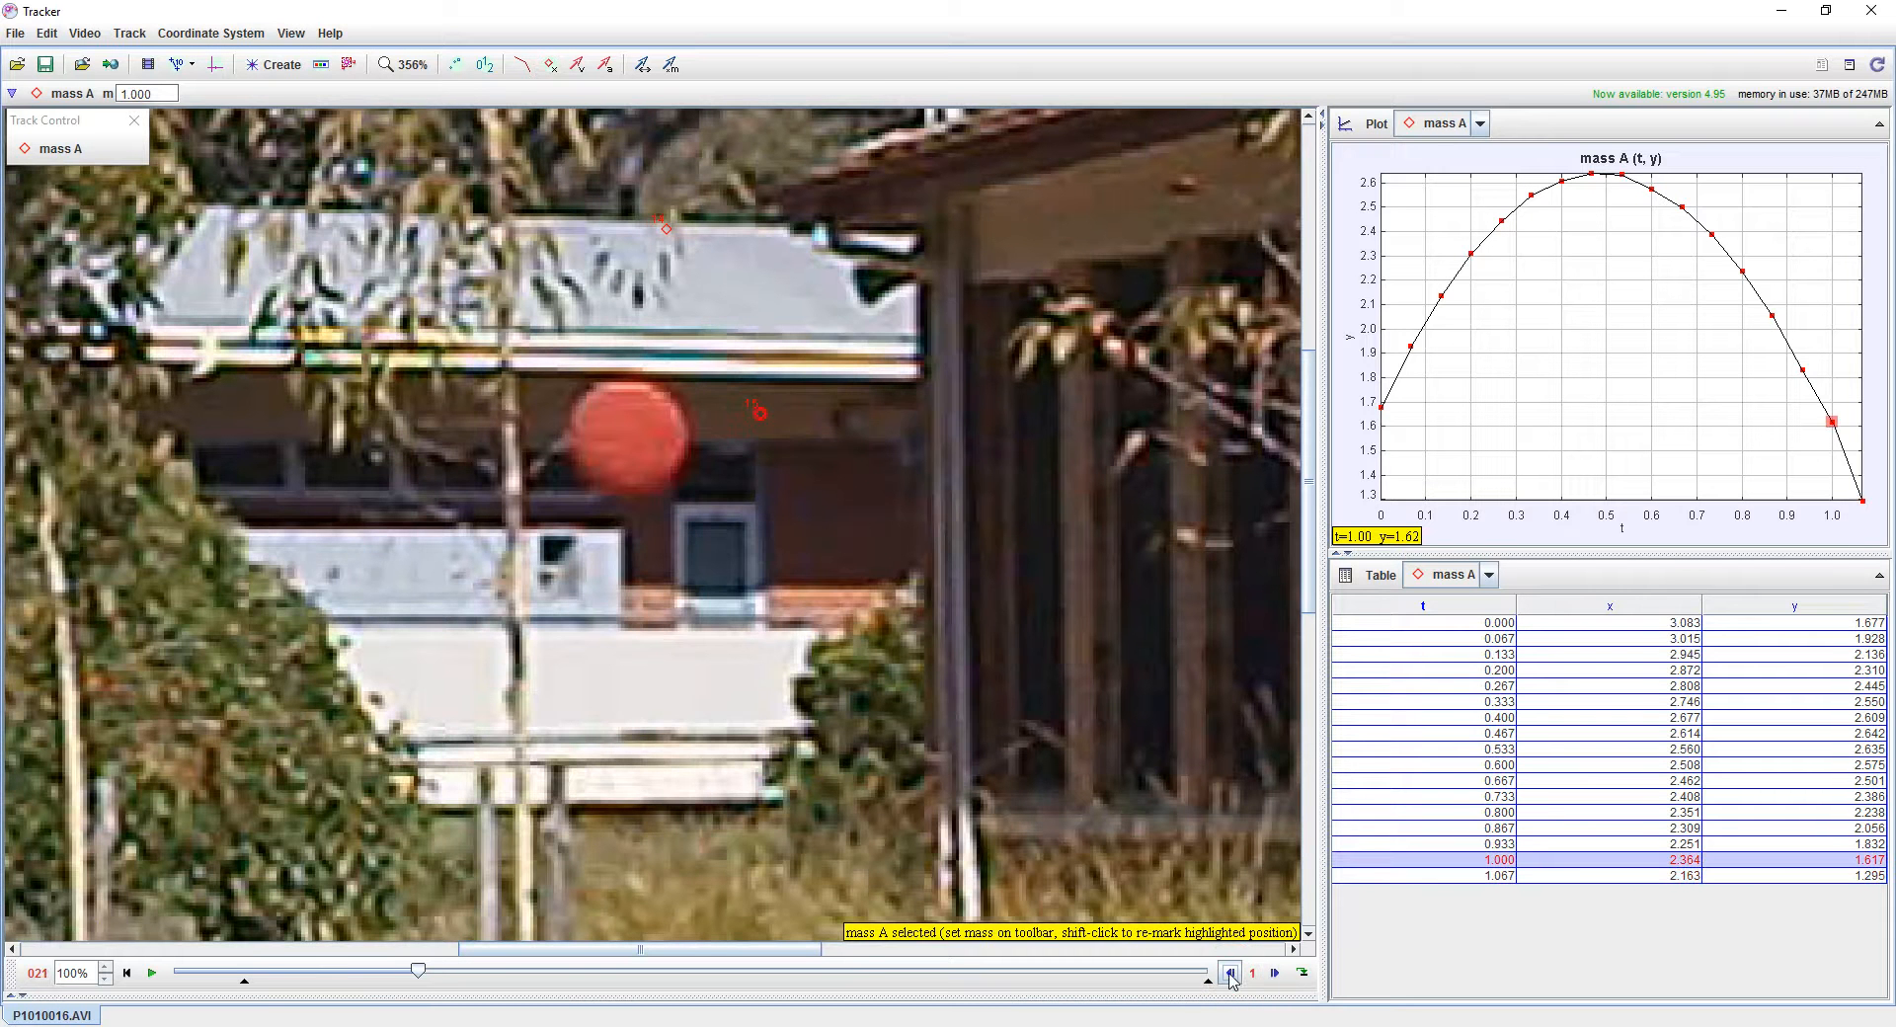
{"action": "left_click_drag", "start_coordinate": [760, 420], "coordinate": [632, 444]}
{"action": "left_click", "coordinate": [632, 444]}
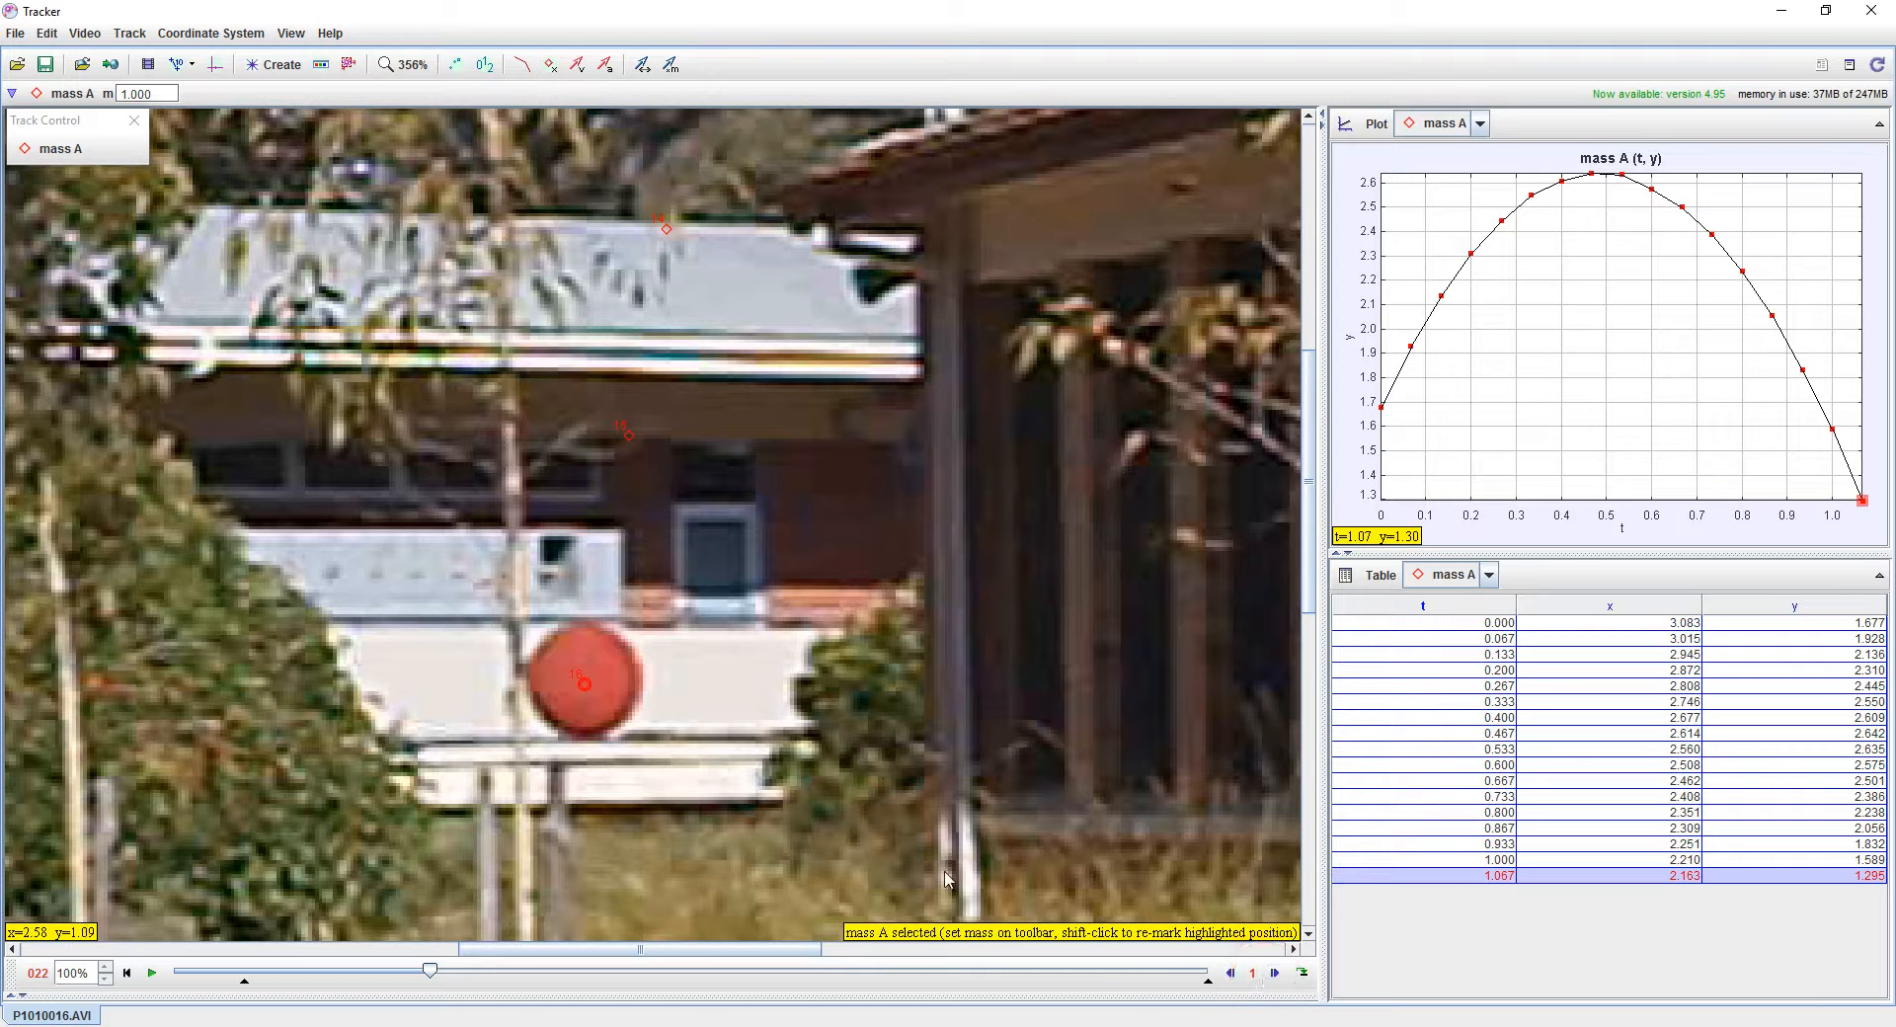
Mark the ball's centre in frames 23 to 25, ending where it reaches the paved path
{"action": "left_click", "coordinate": [1302, 973]}
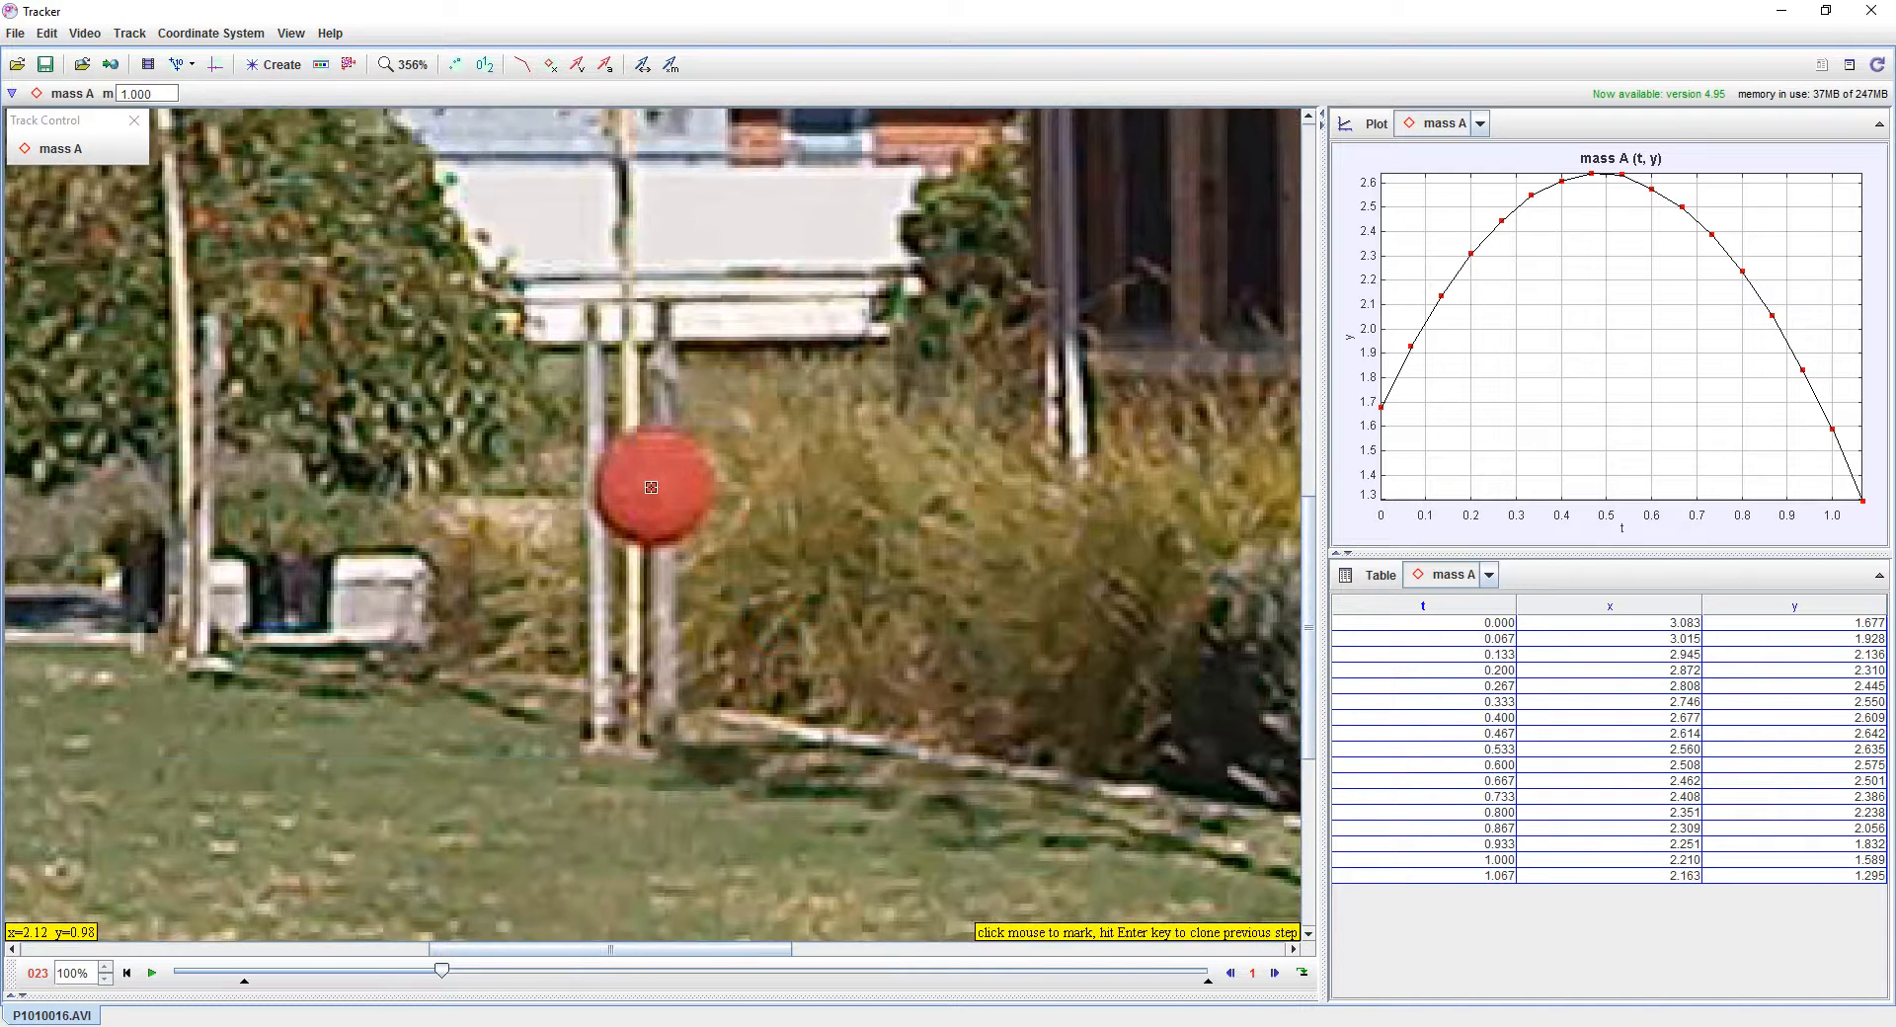
{"action": "left_click", "coordinate": [643, 486]}
{"action": "left_click", "coordinate": [611, 784]}
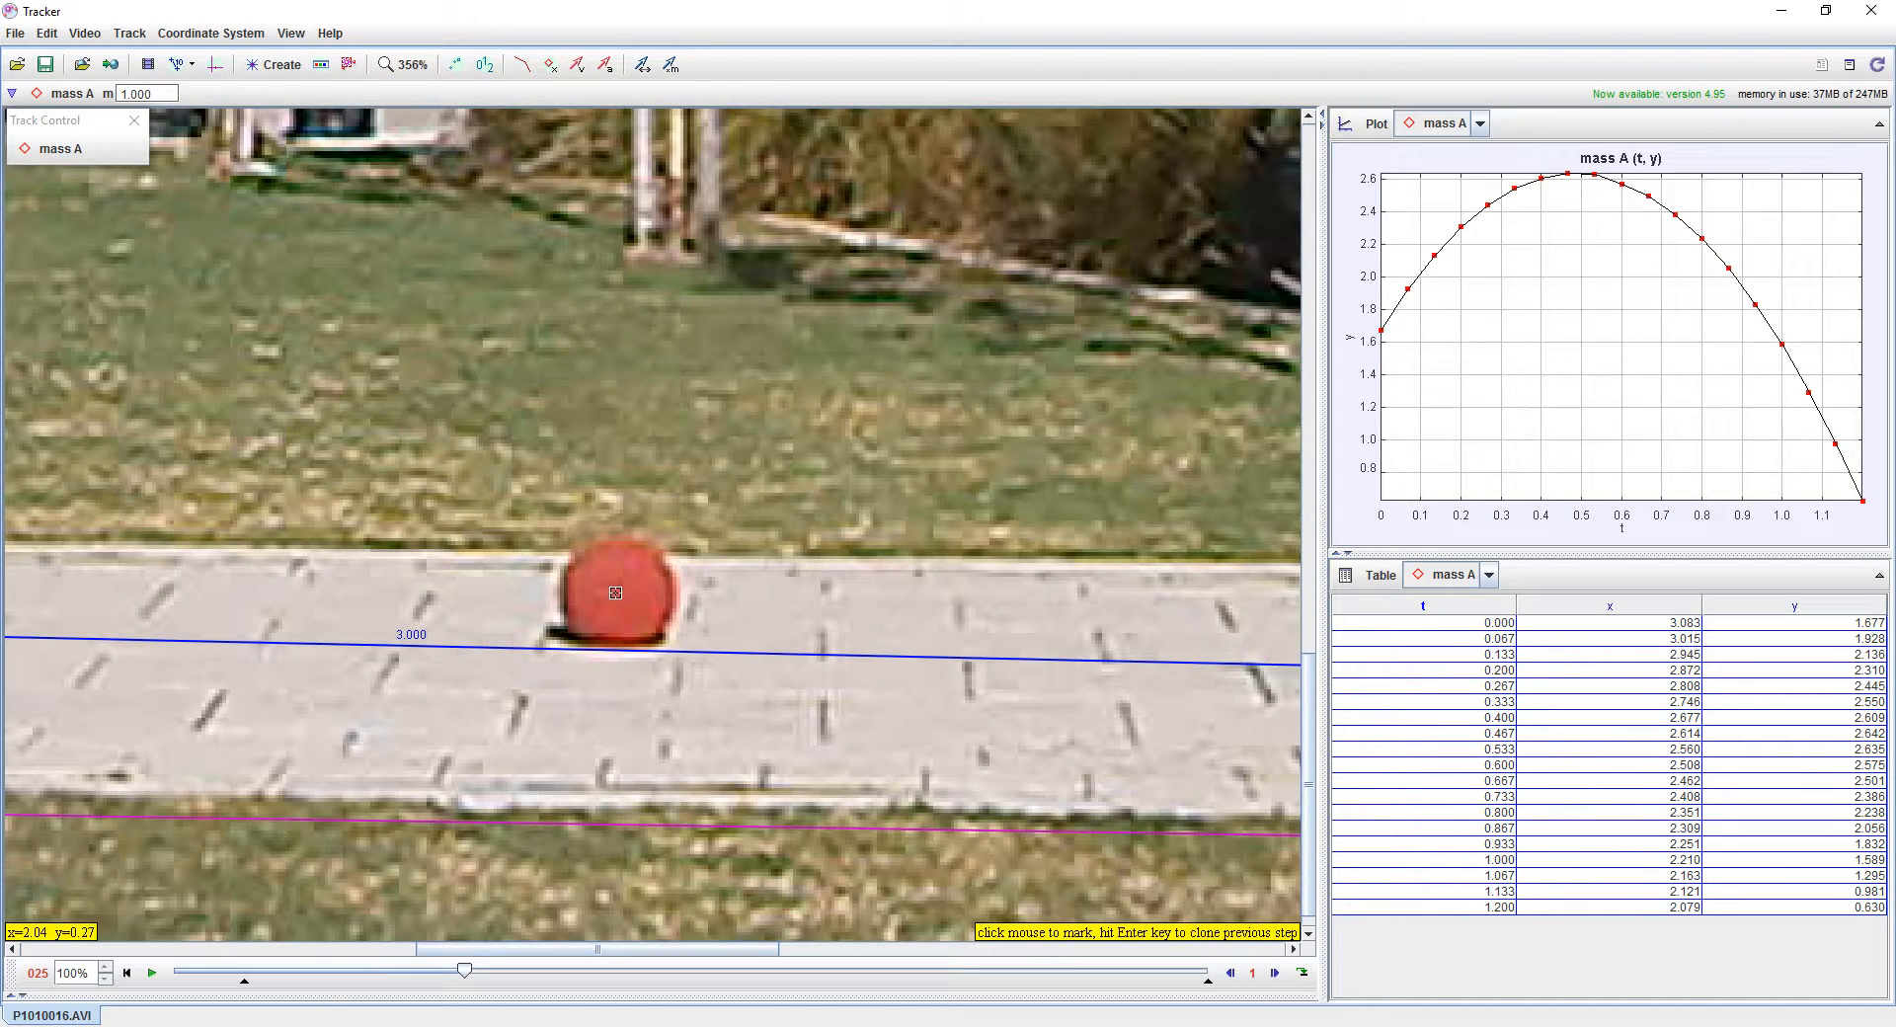
{"action": "left_click", "coordinate": [615, 592]}
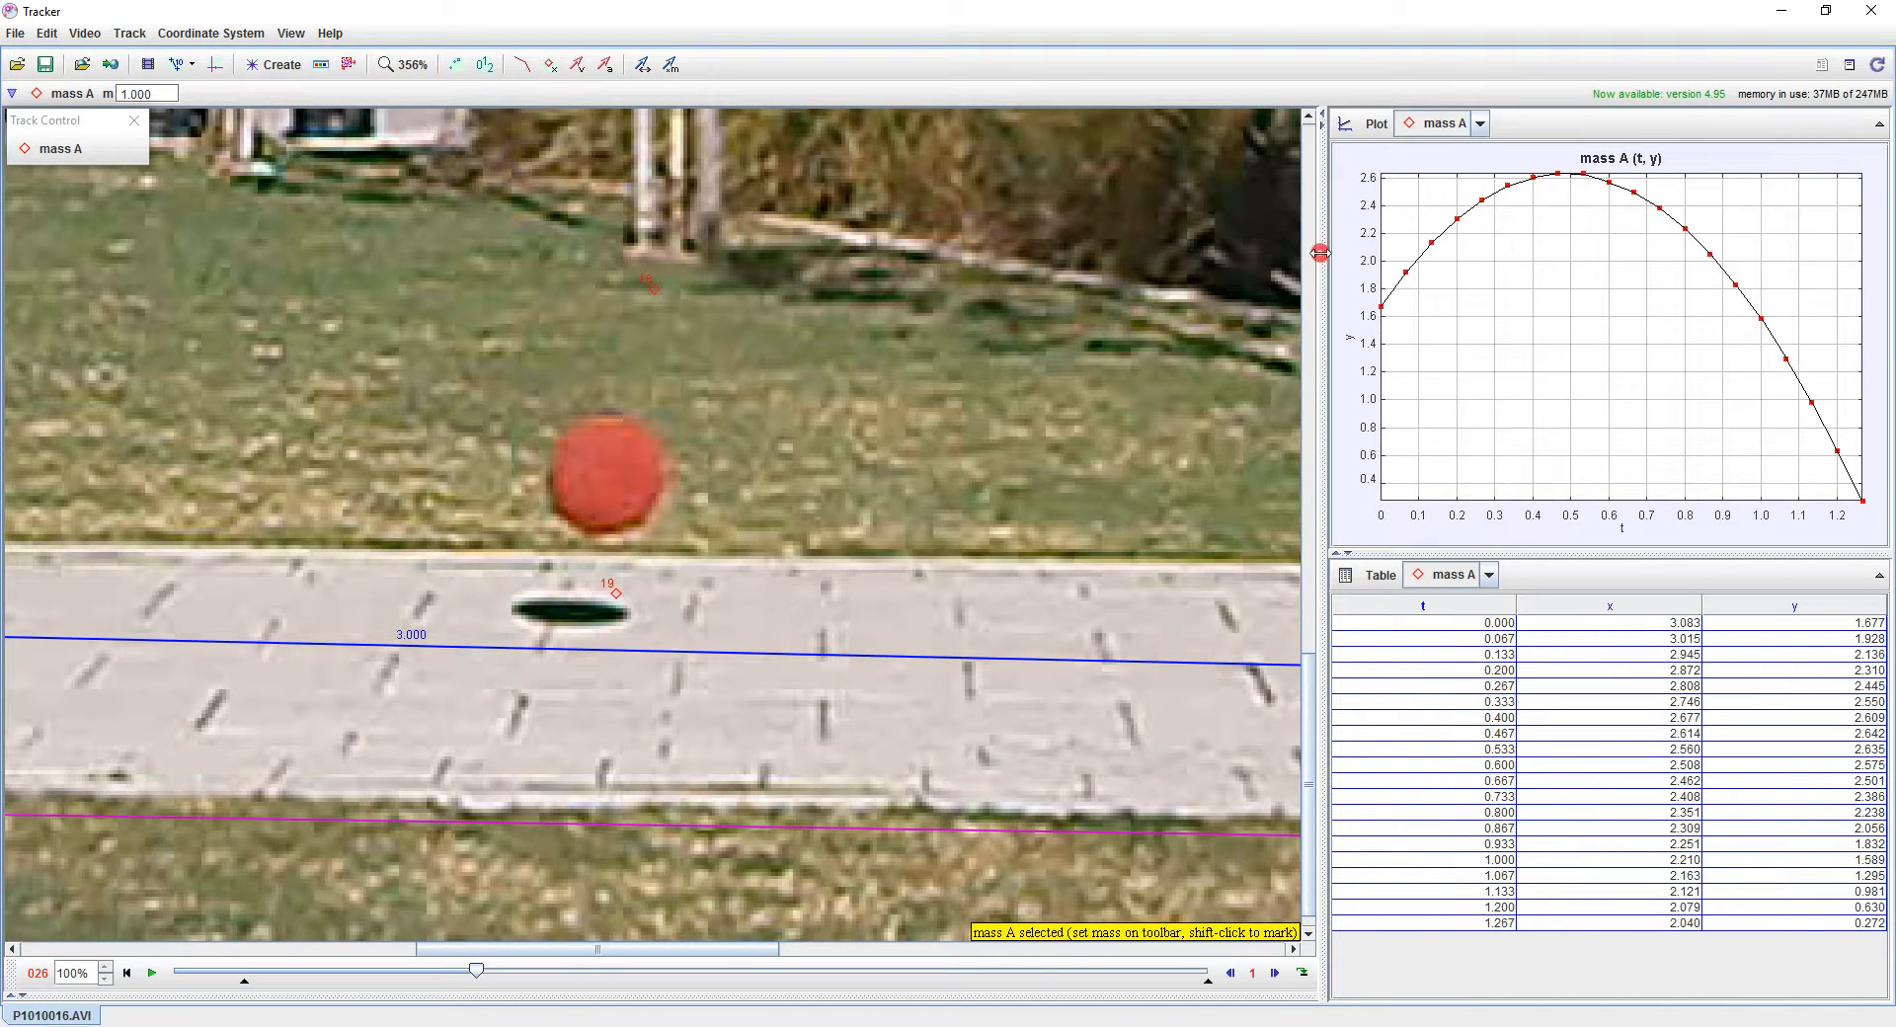
Enlarge the plot and data table area and plot mass A's x-component of position against time
{"action": "left_click_drag", "start_coordinate": [1324, 253], "coordinate": [882, 286]}
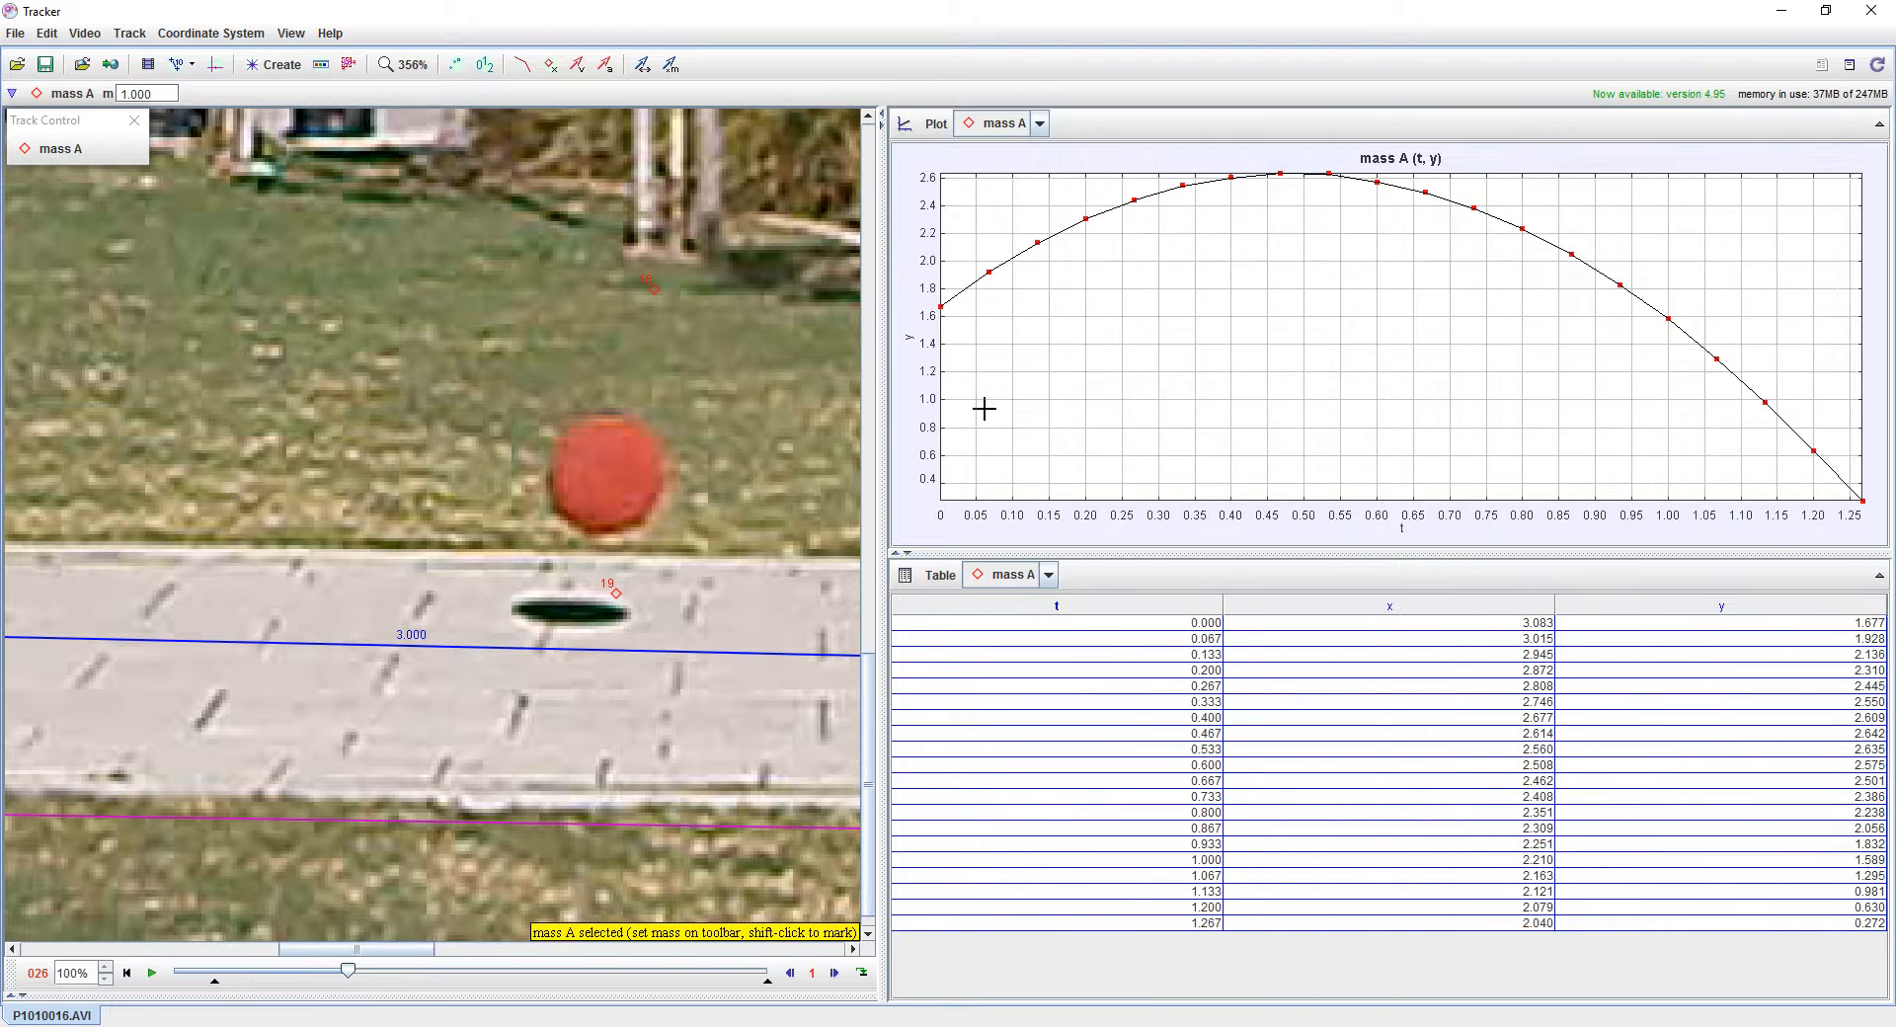
{"action": "left_click", "coordinate": [916, 340]}
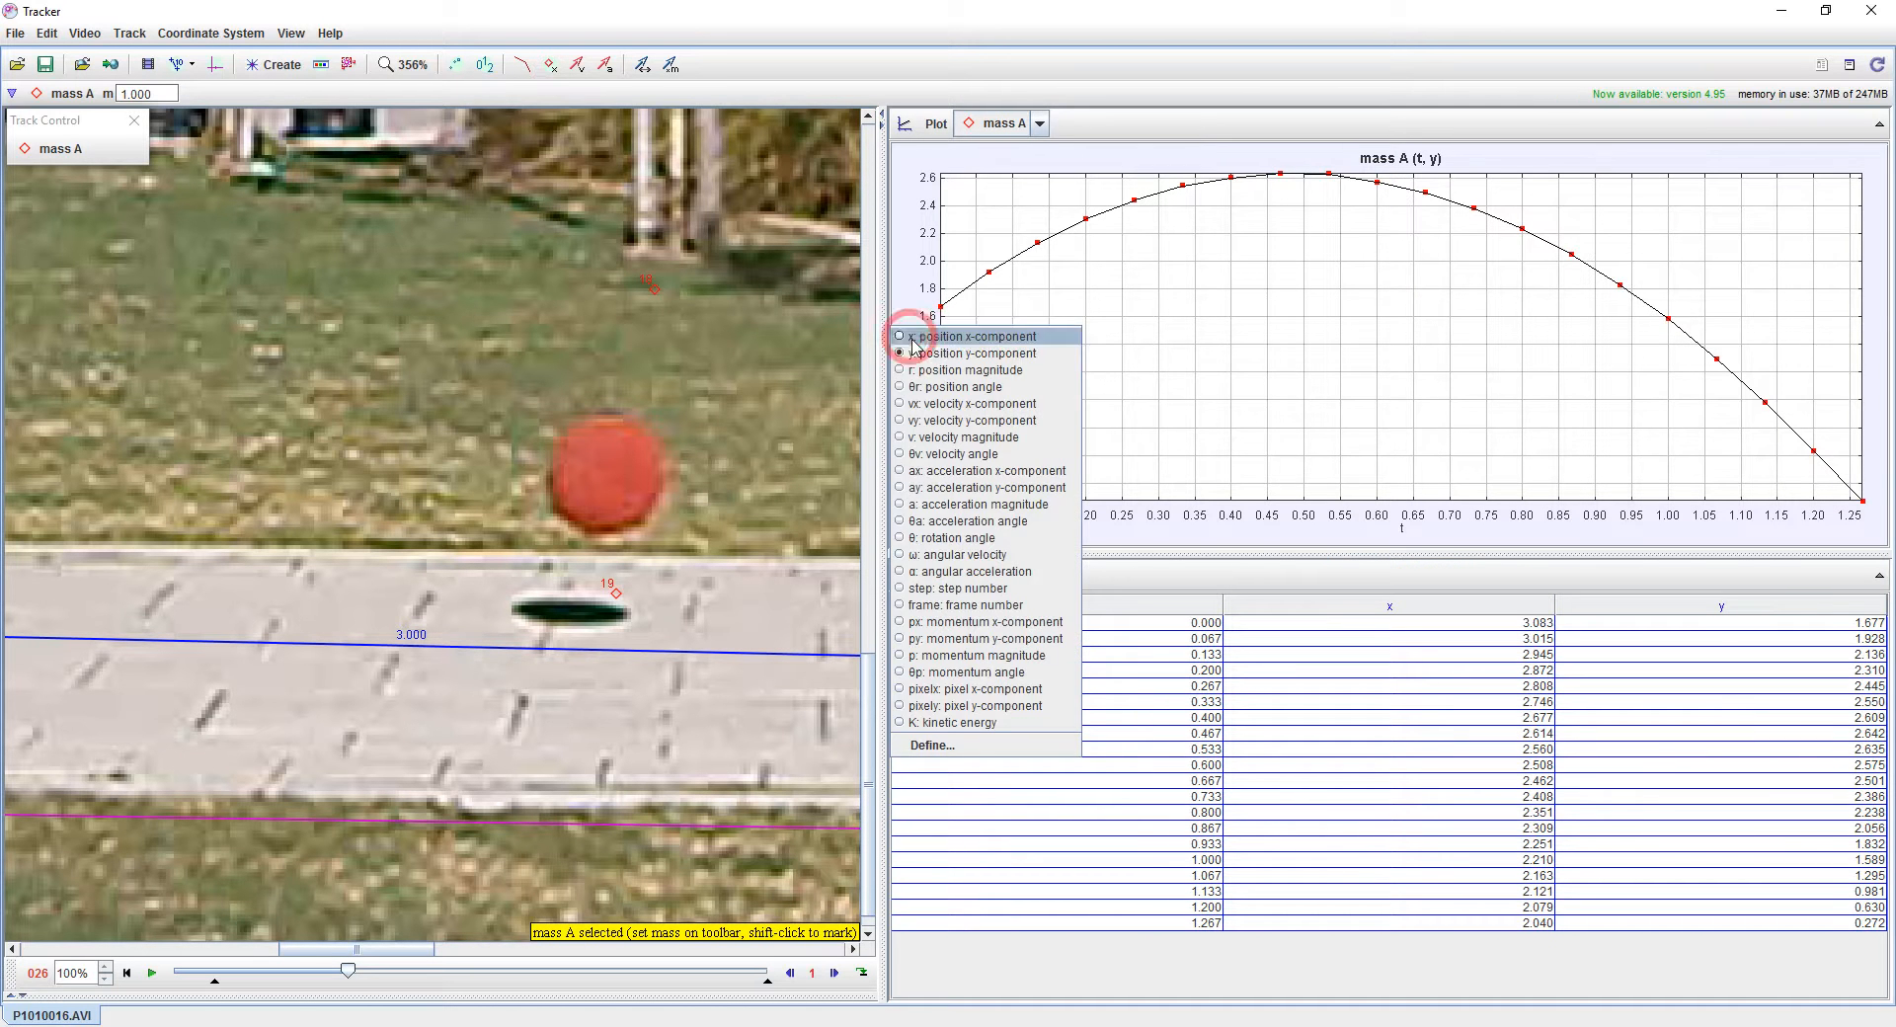
{"action": "left_click", "coordinate": [948, 337]}
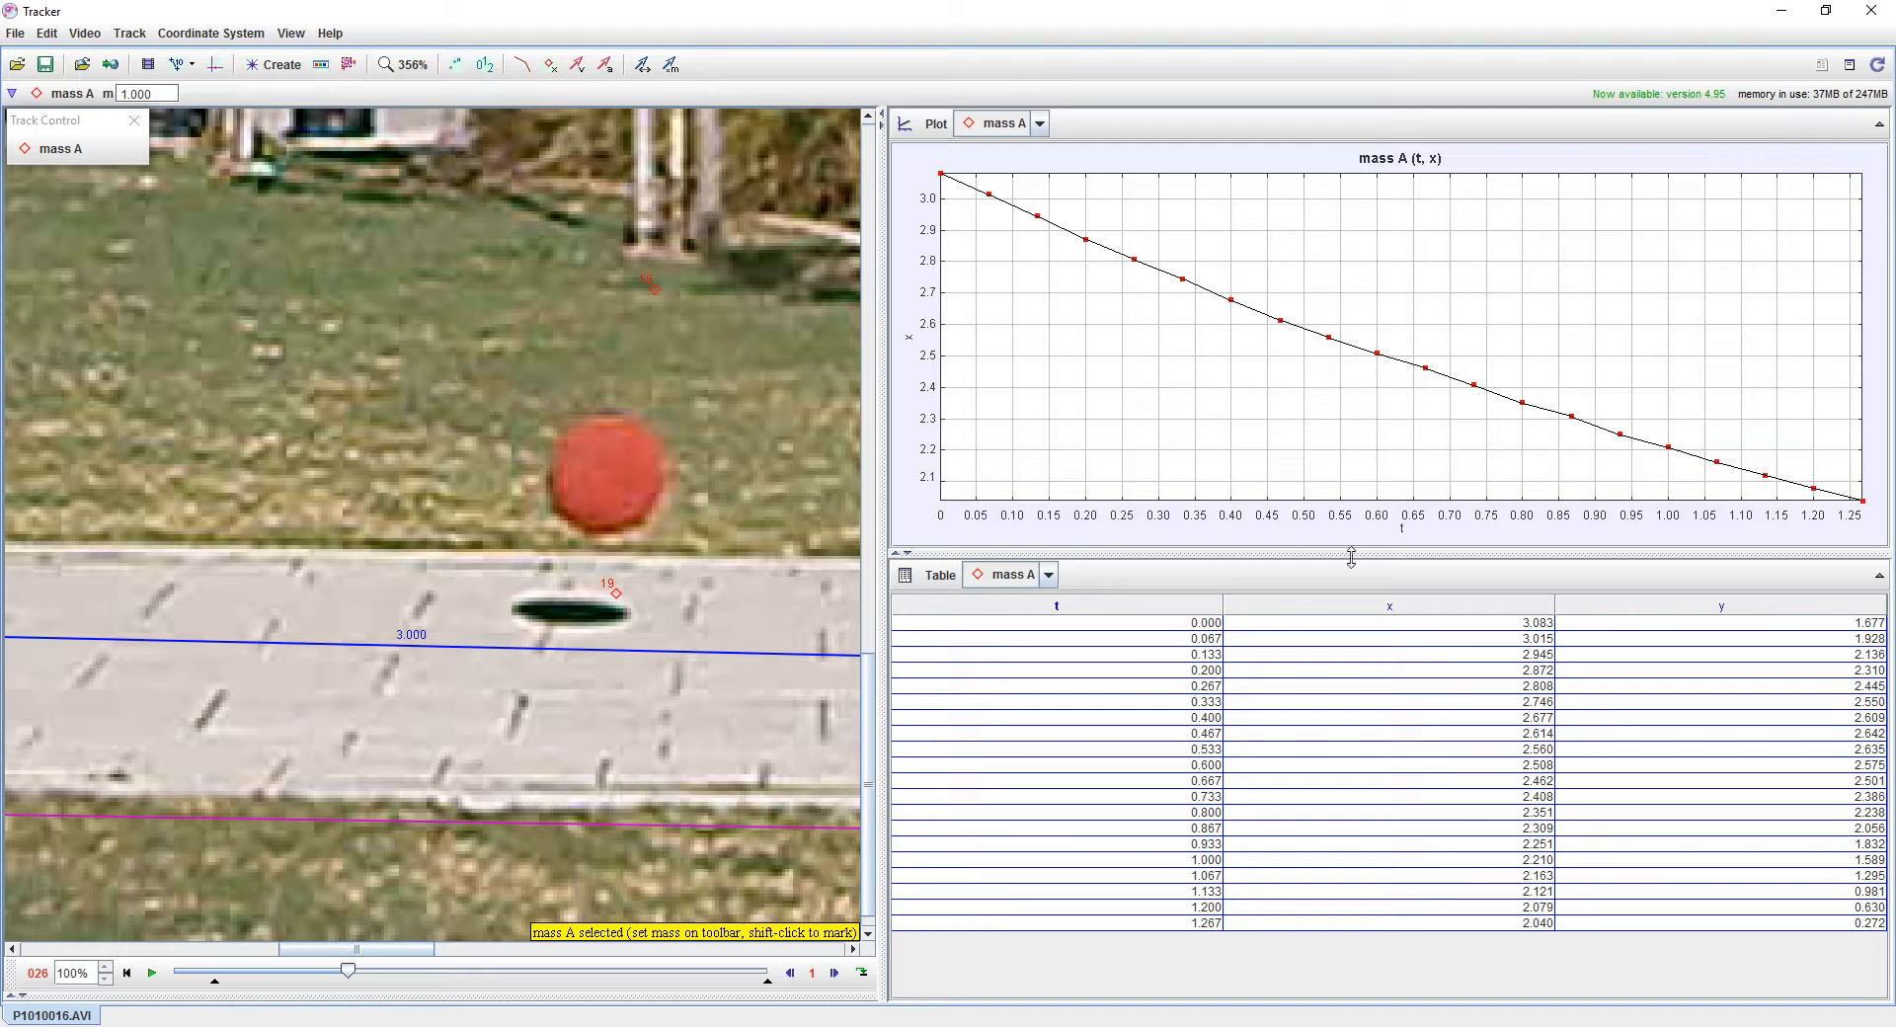
Copy all t, x and y rows of the mass A data table at full precision, then clear the full selection
{"action": "left_click_drag", "start_coordinate": [1164, 624], "coordinate": [1685, 921]}
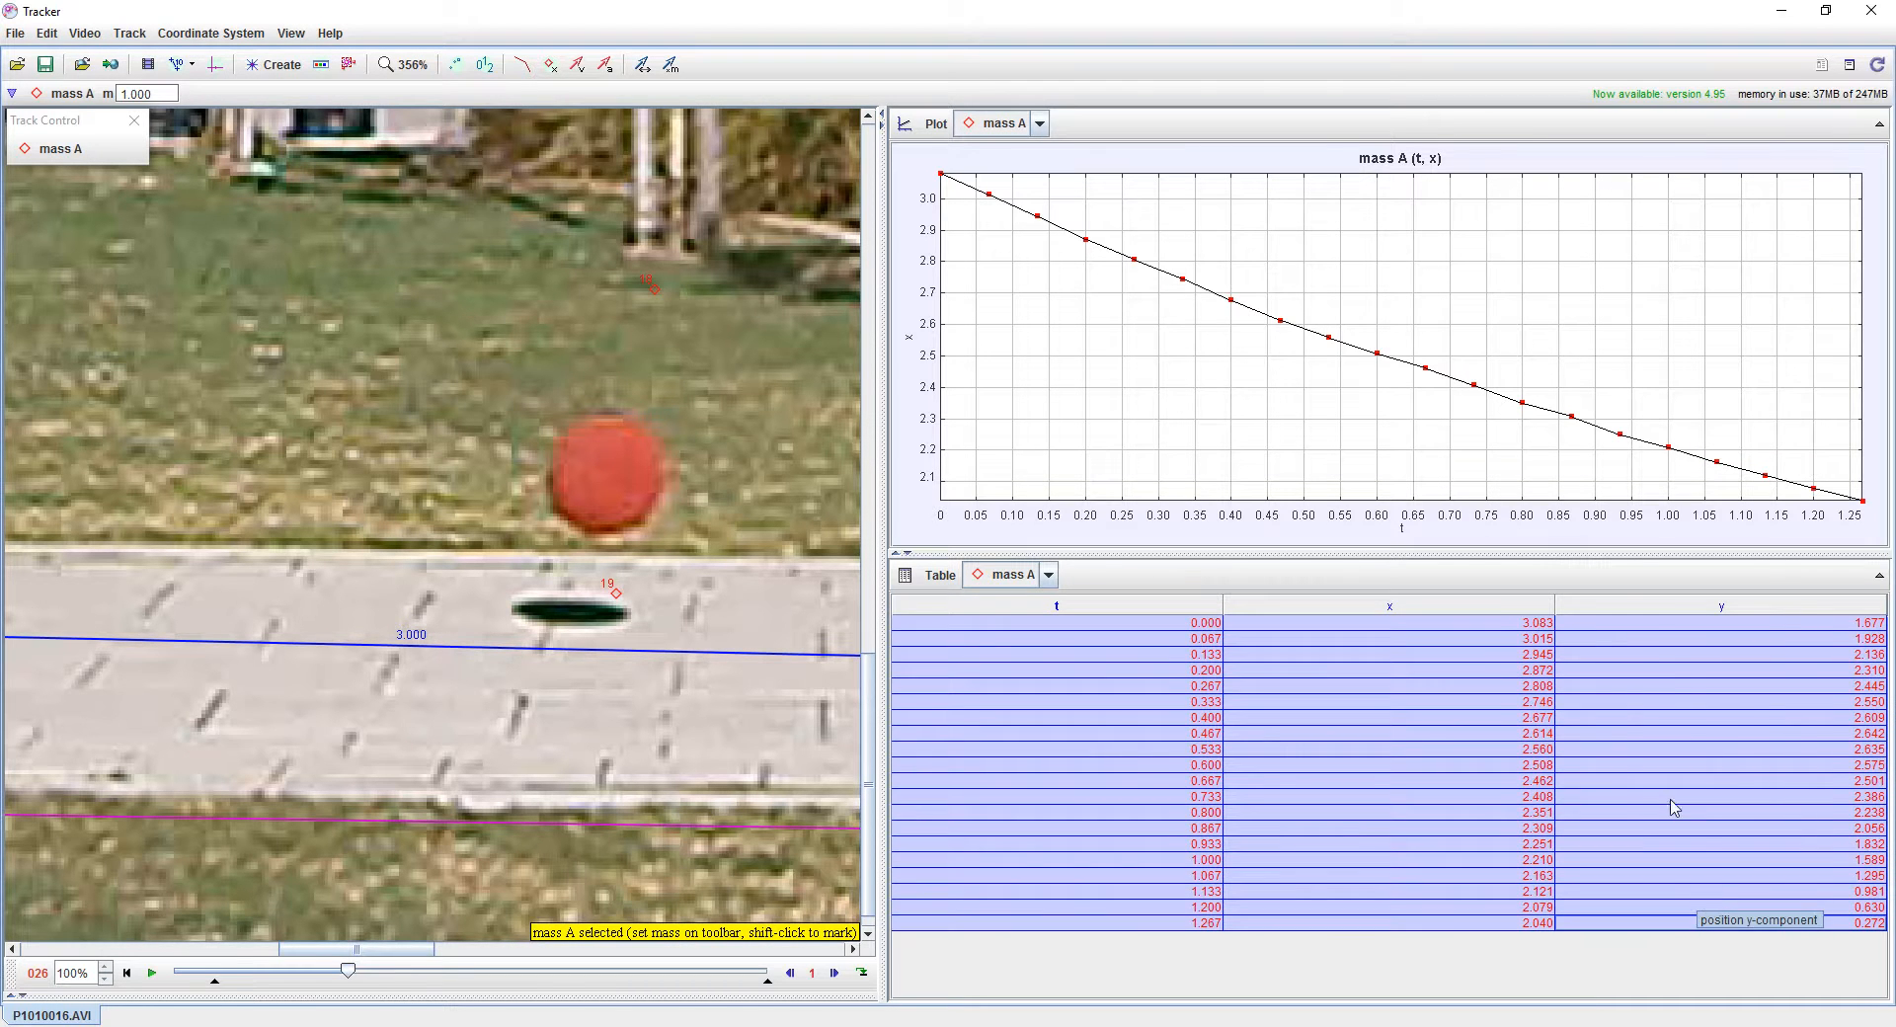
{"action": "right_click", "coordinate": [1502, 602]}
{"action": "mouse_move", "coordinate": [1538, 647]}
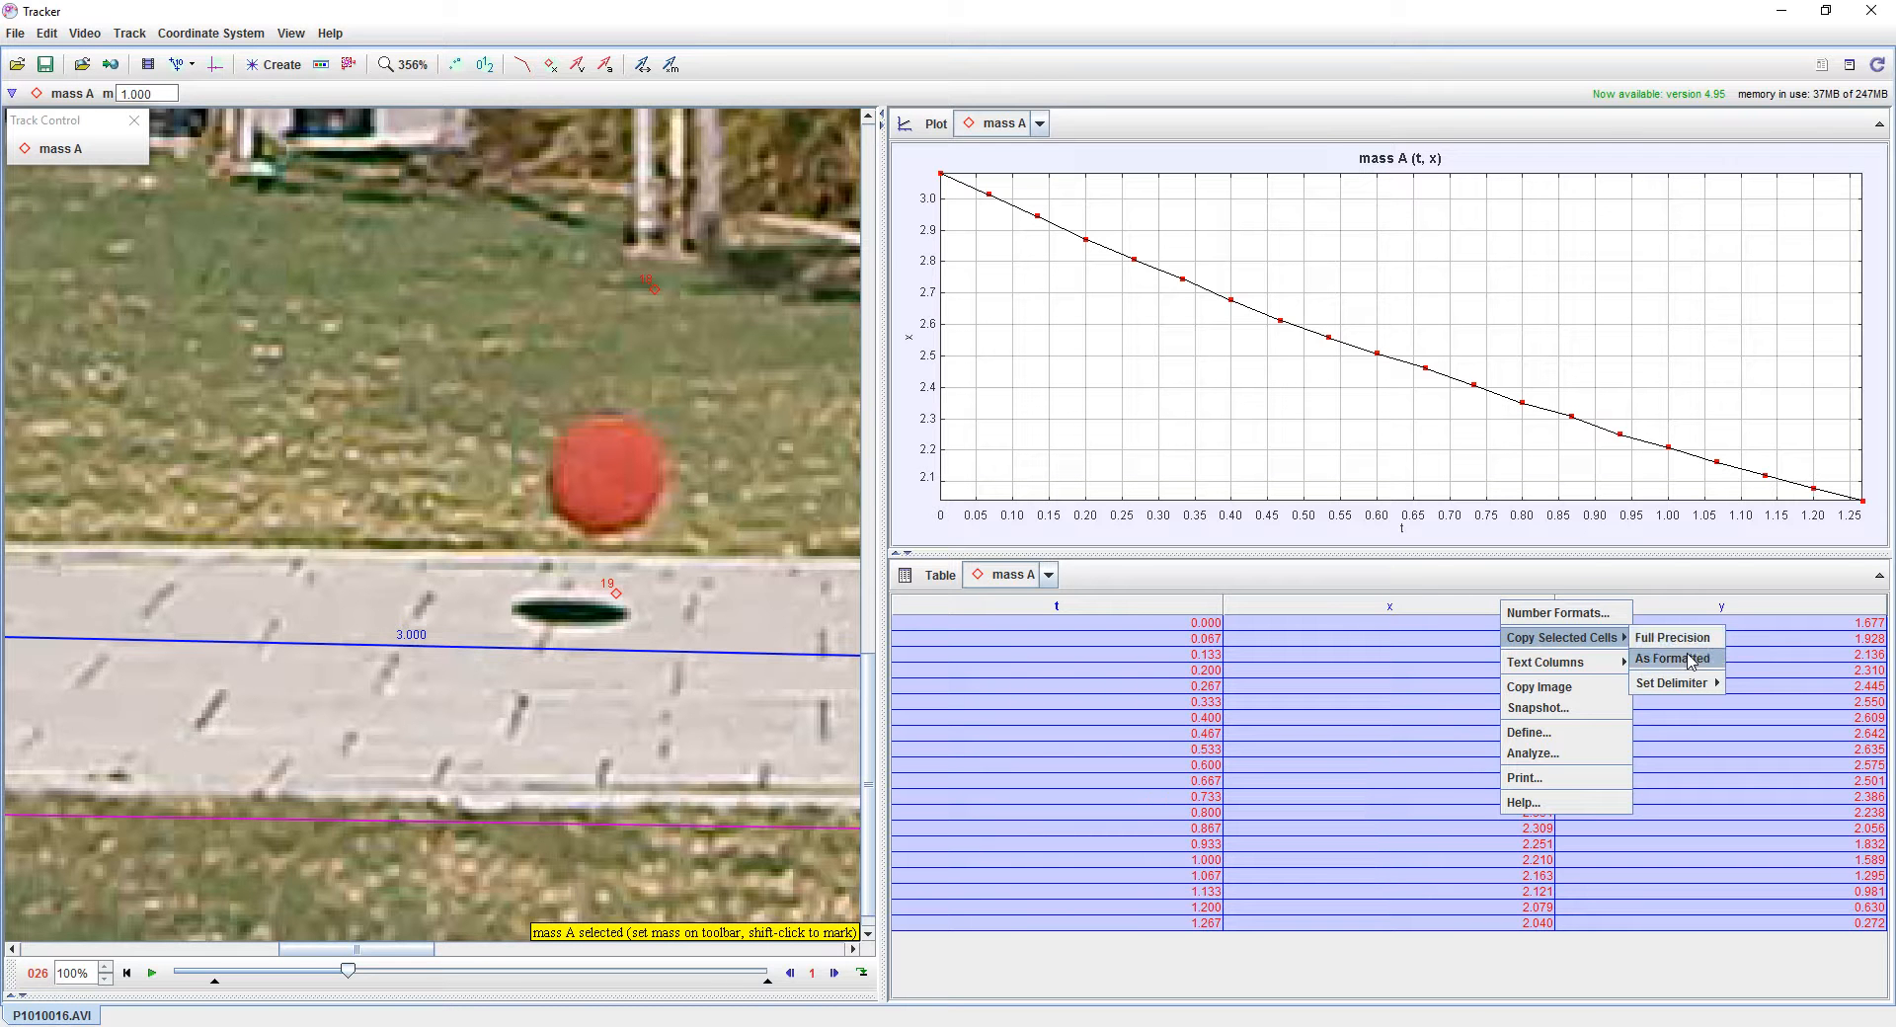
{"action": "left_click", "coordinate": [1695, 640]}
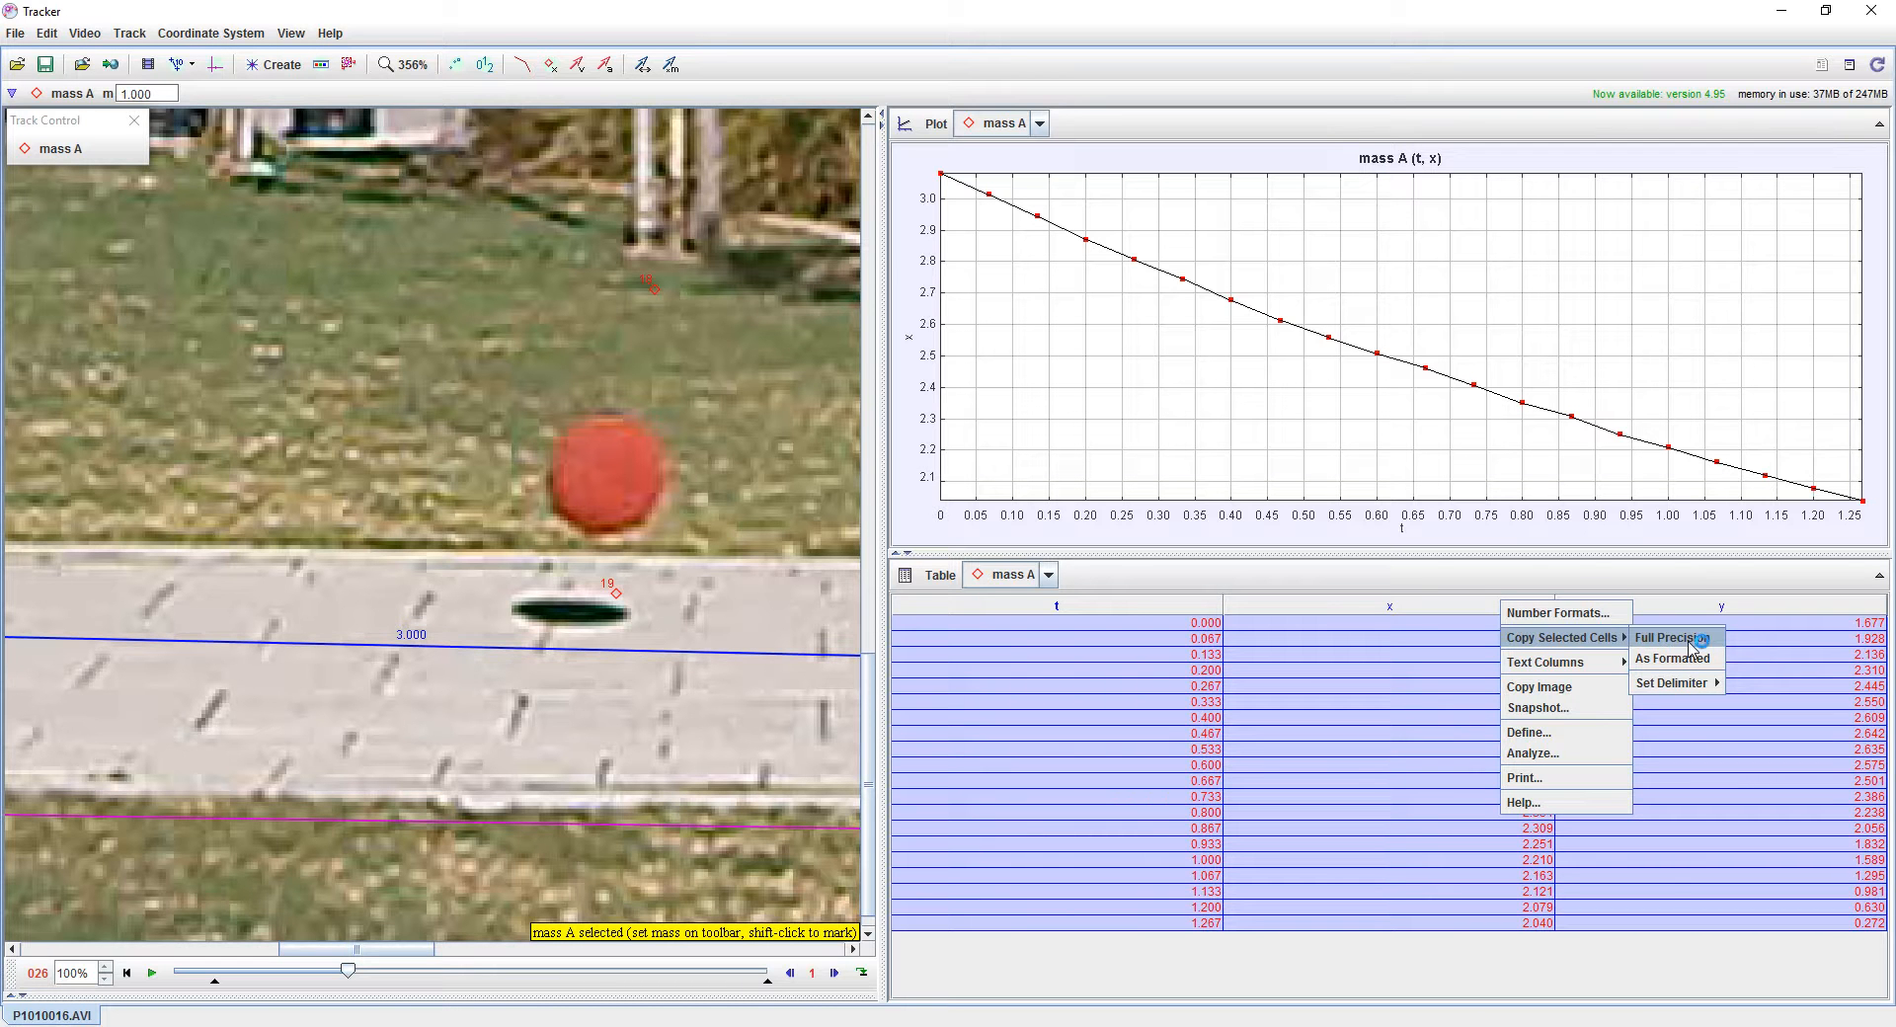
{"action": "left_click", "coordinate": [1214, 626]}
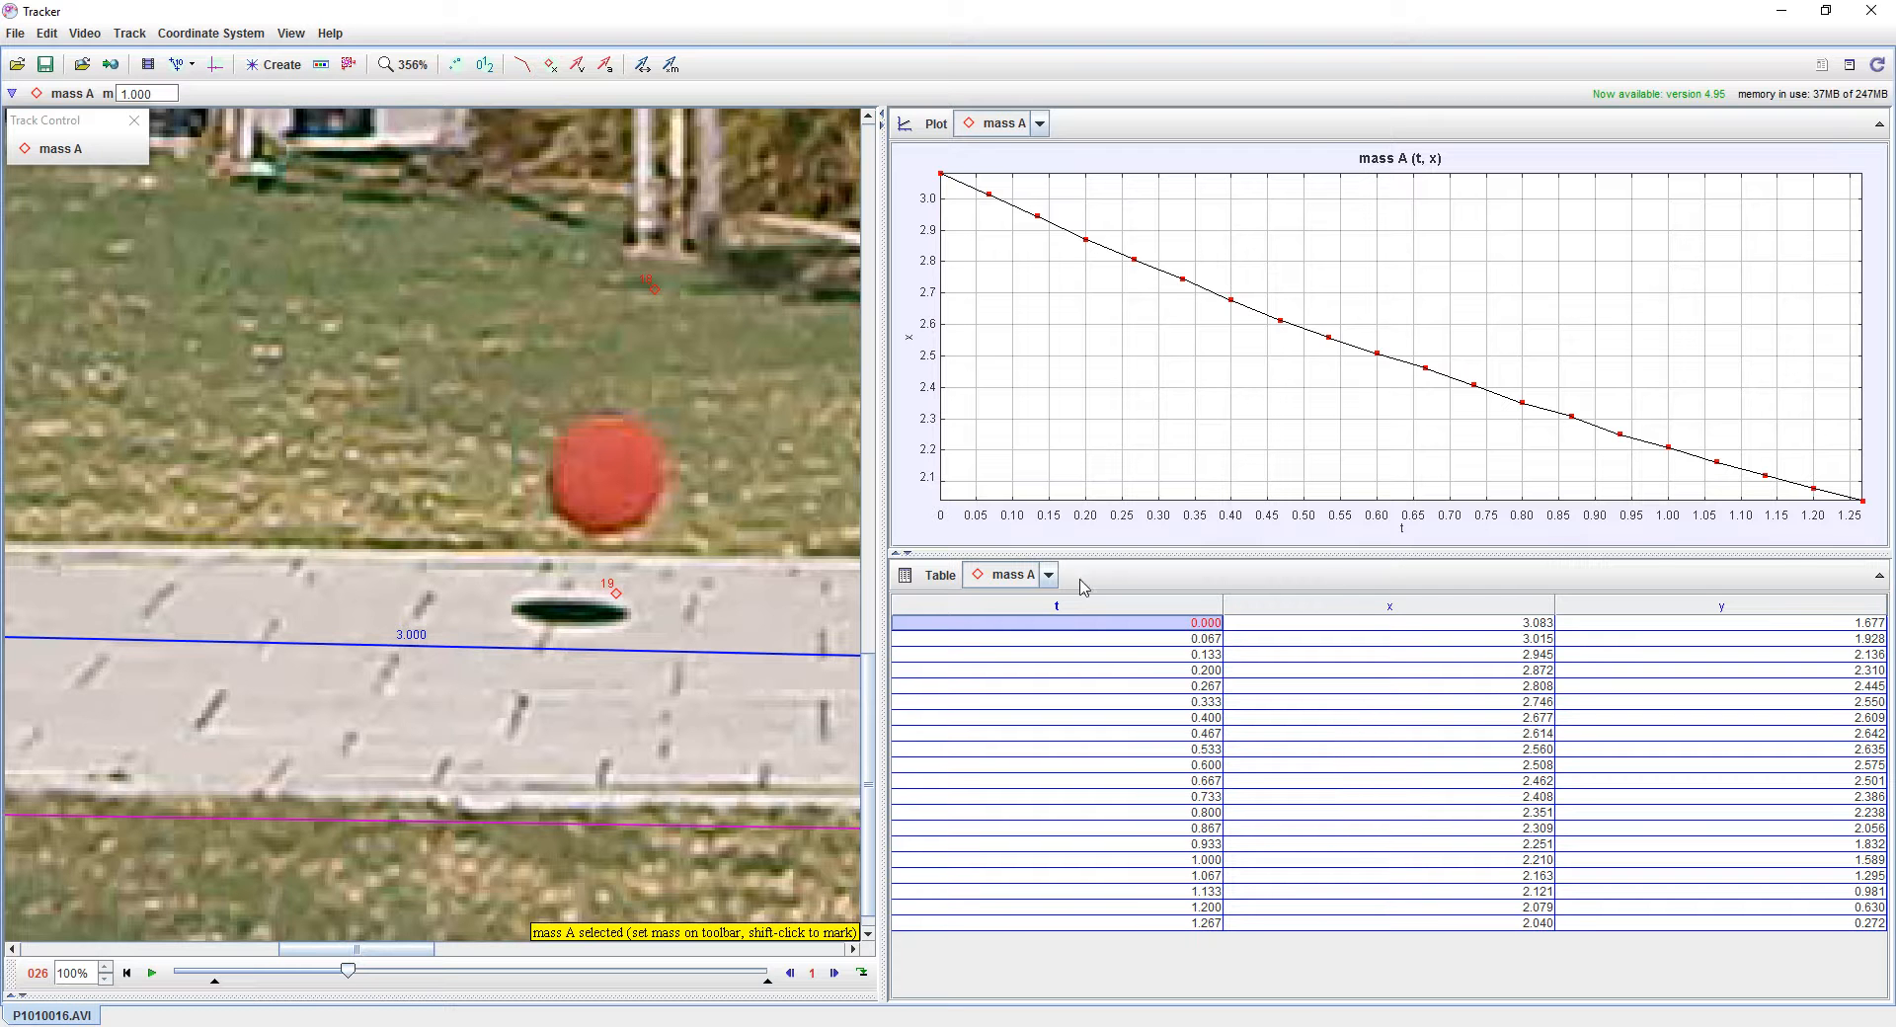
Enlarge the video view again and zoom the video to fit
{"action": "left_click_drag", "start_coordinate": [882, 164], "coordinate": [1395, 164]}
{"action": "left_click", "coordinate": [393, 67]}
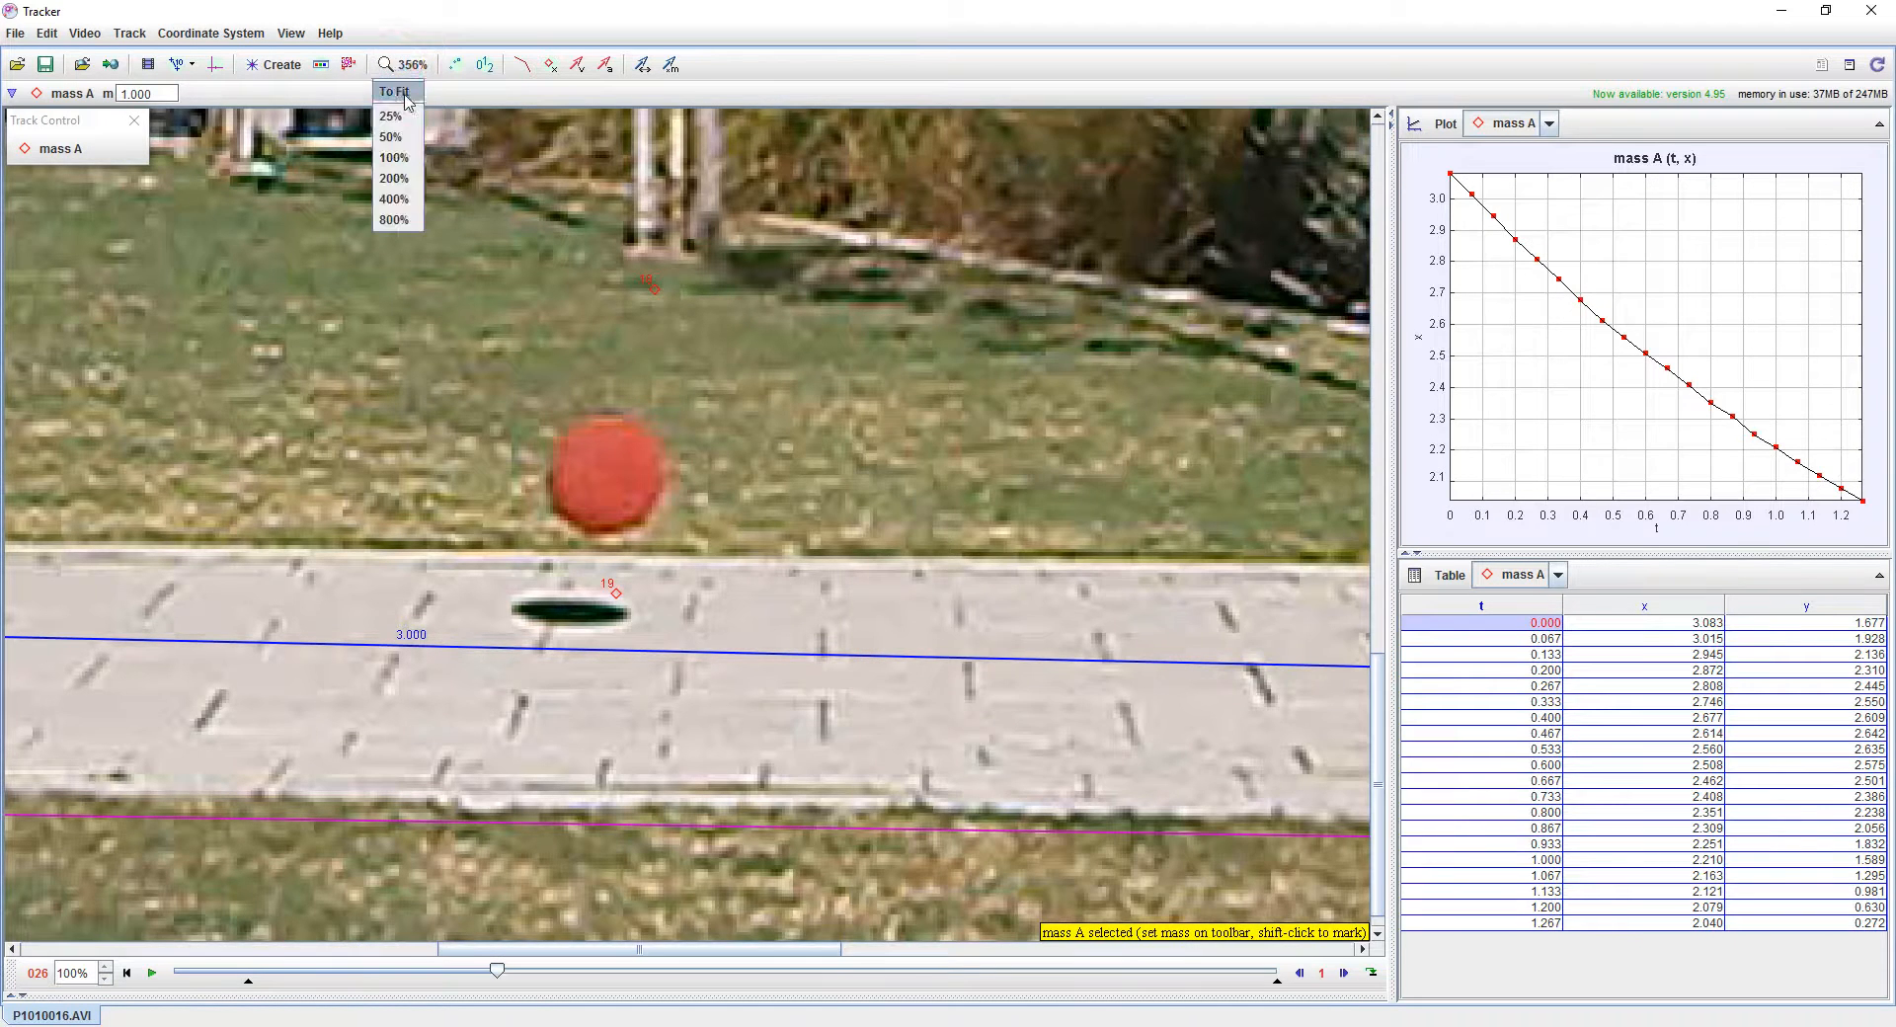
{"action": "left_click", "coordinate": [405, 88]}
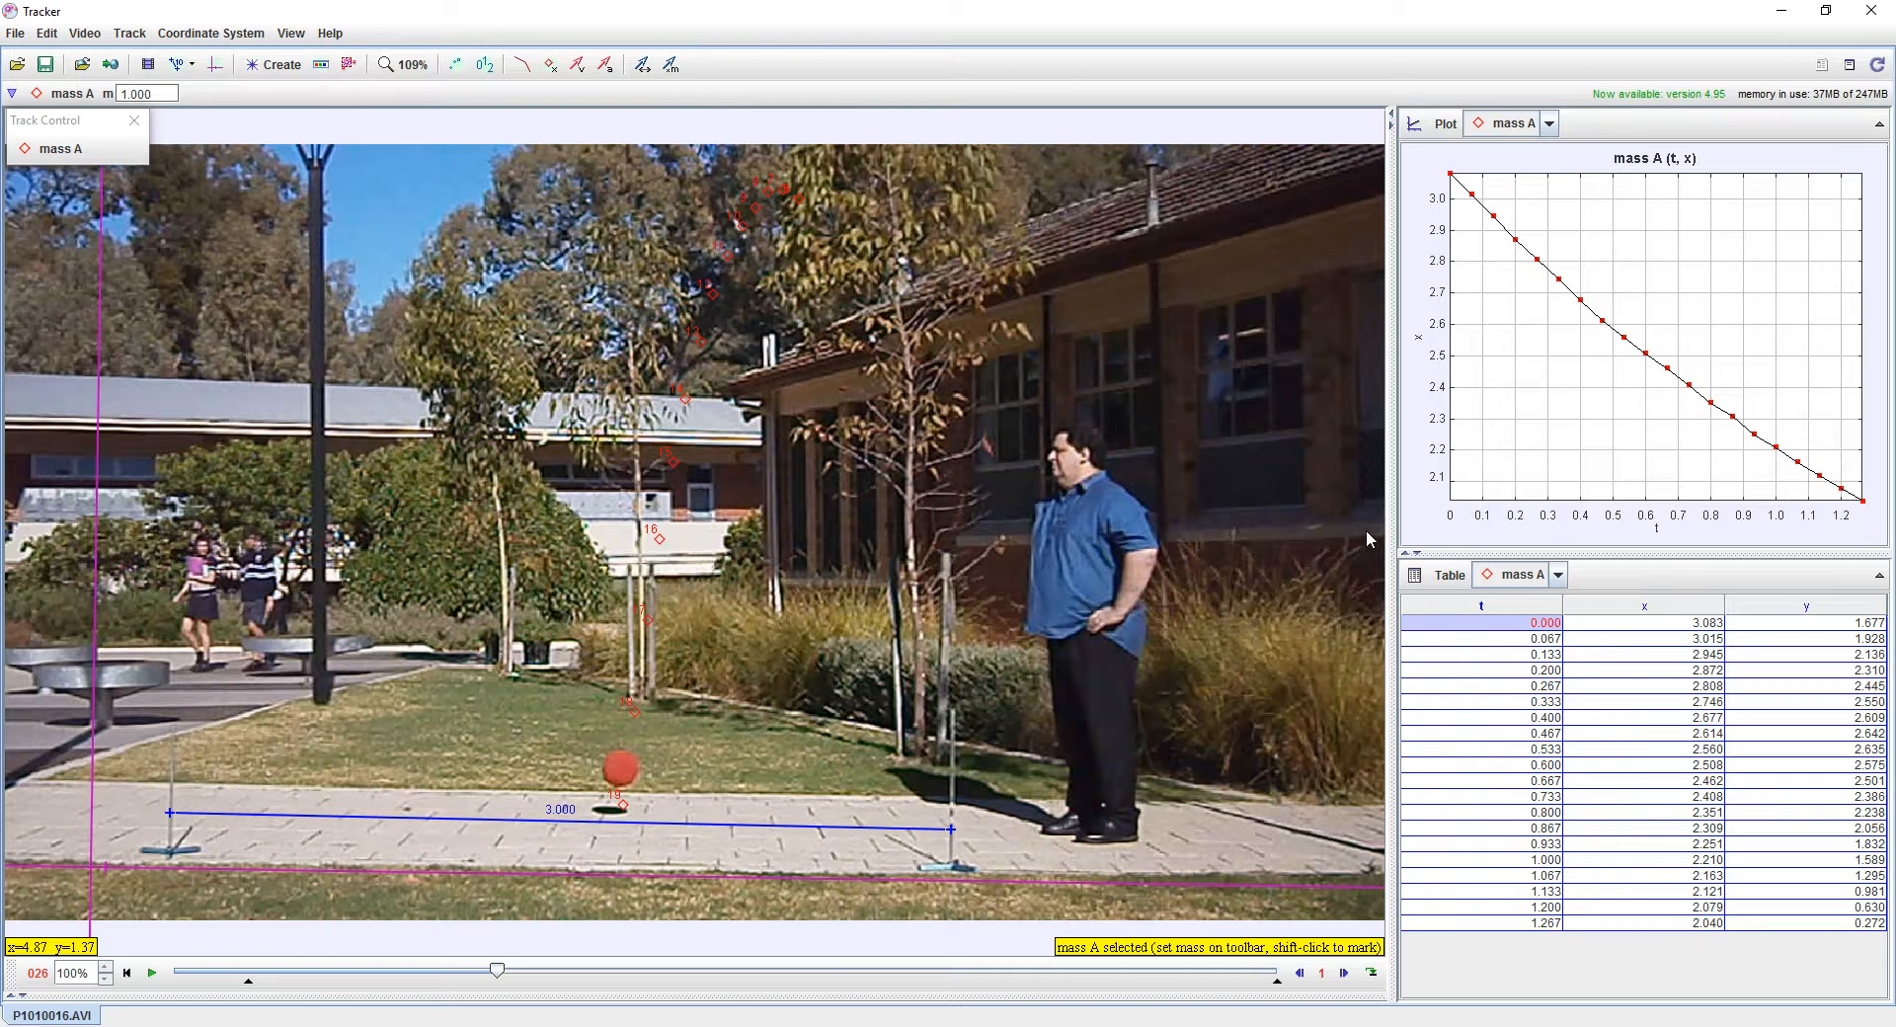